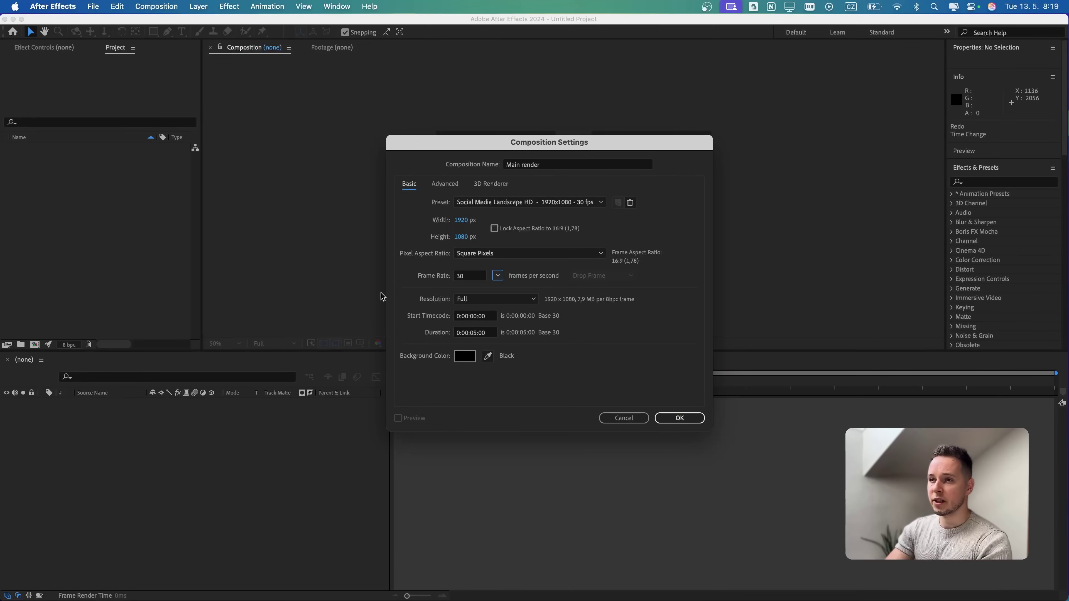
- Keep 30 fps and create the Main render composition containing IMG_5908.MOV
left_click(498, 276)
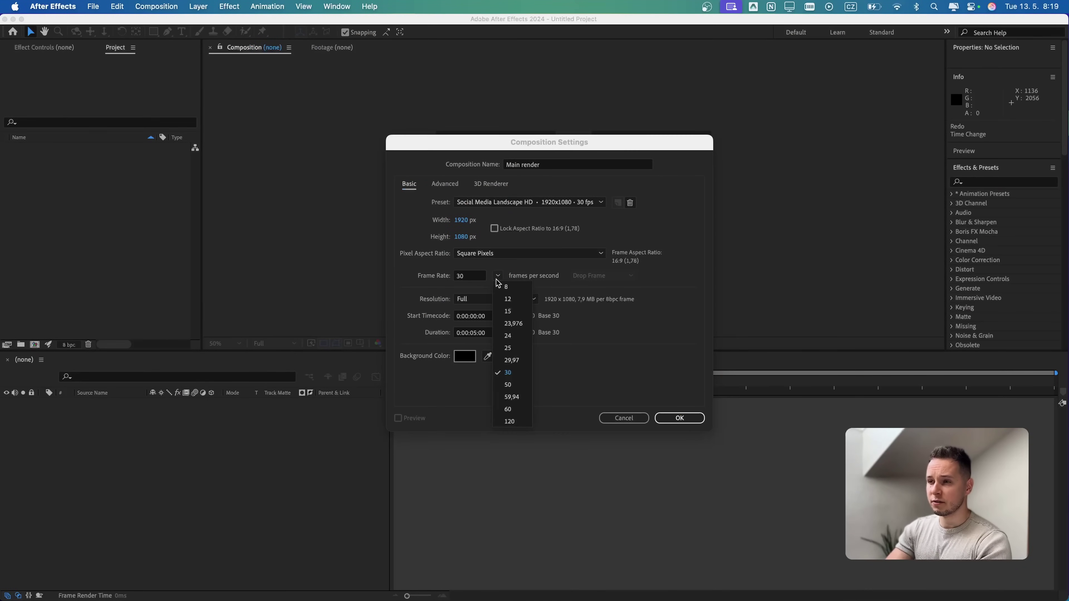
left_click(521, 373)
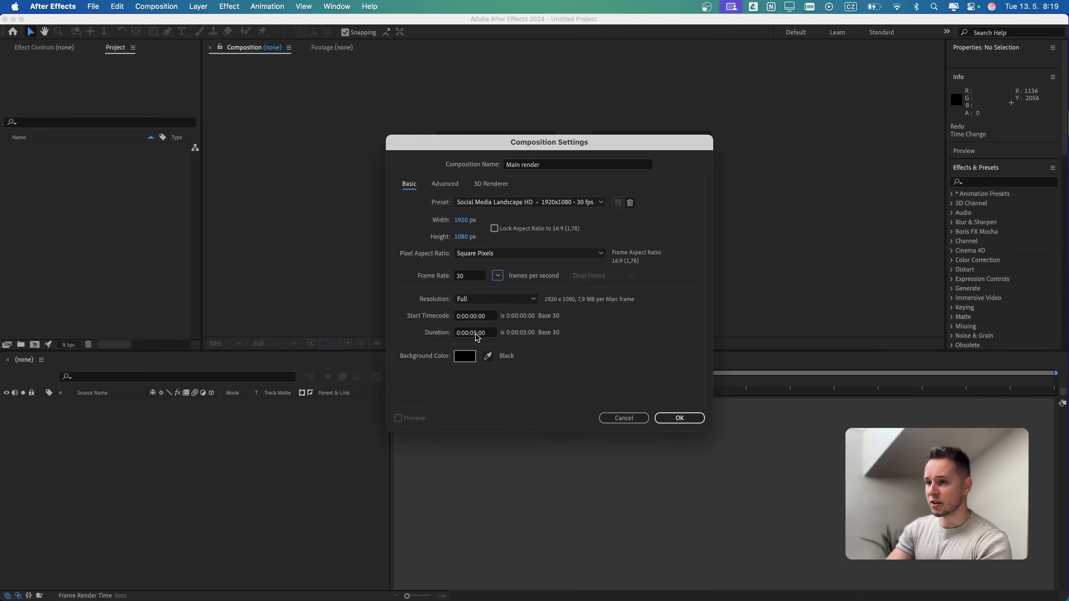
left_click(682, 421)
scroll(588, 203, "up", 1)
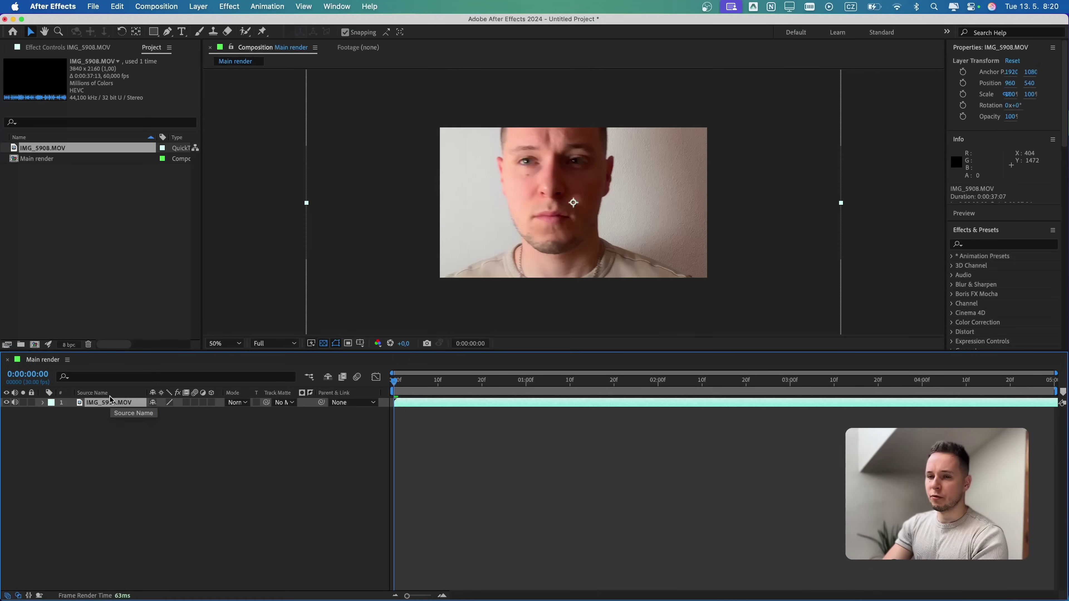
- Scale IMG_5908.MOV to 50% and trim it to 0:00:06:48–0:00:09:36 in the Layer panel
key("Return")
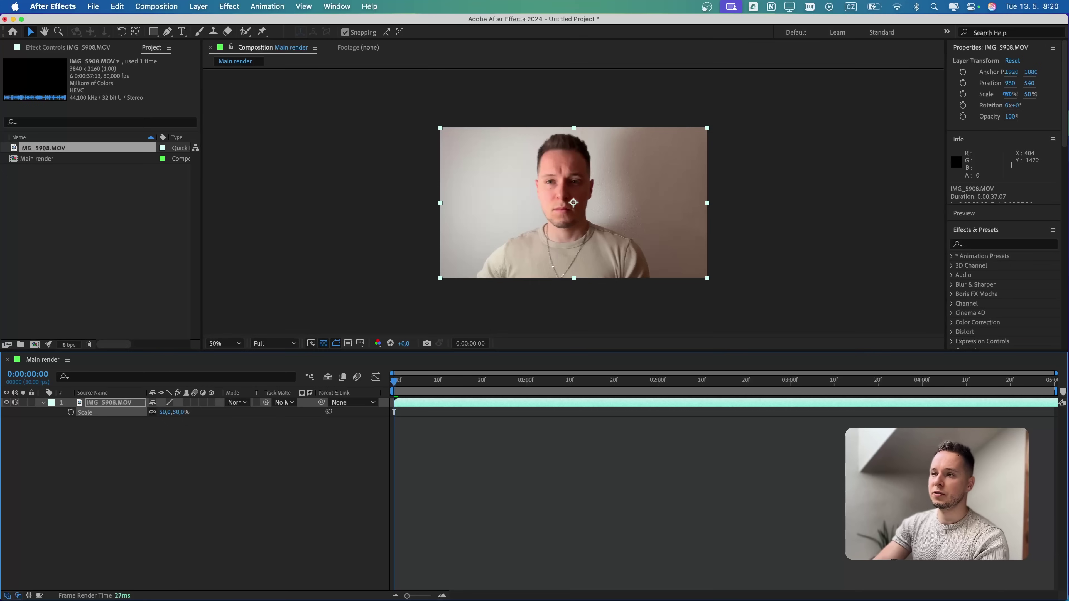
left_click(299, 465)
double_click(425, 406)
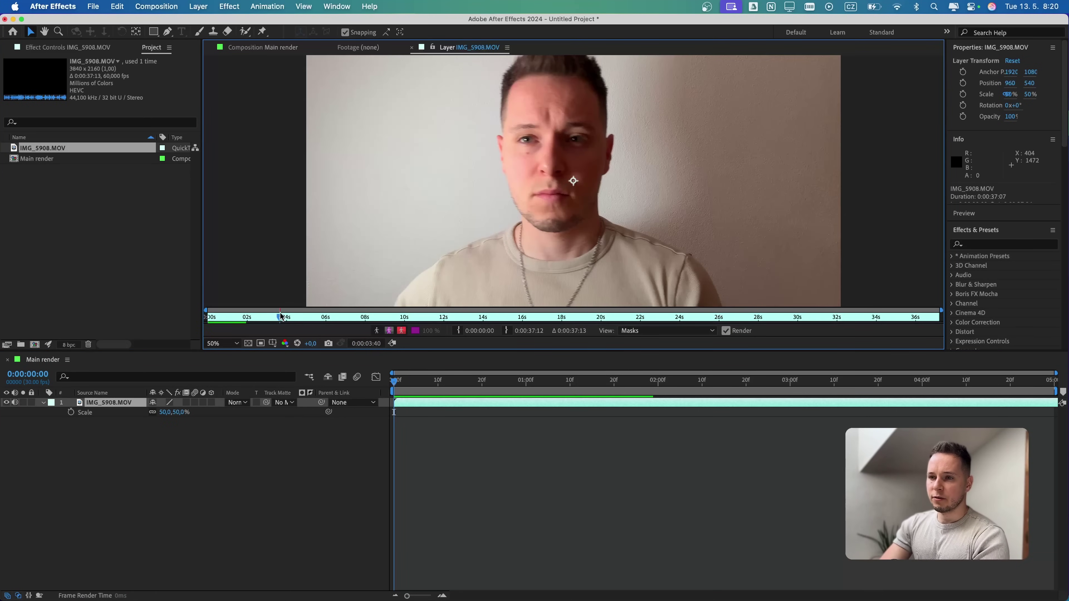
left_click_drag(282, 317, 343, 316)
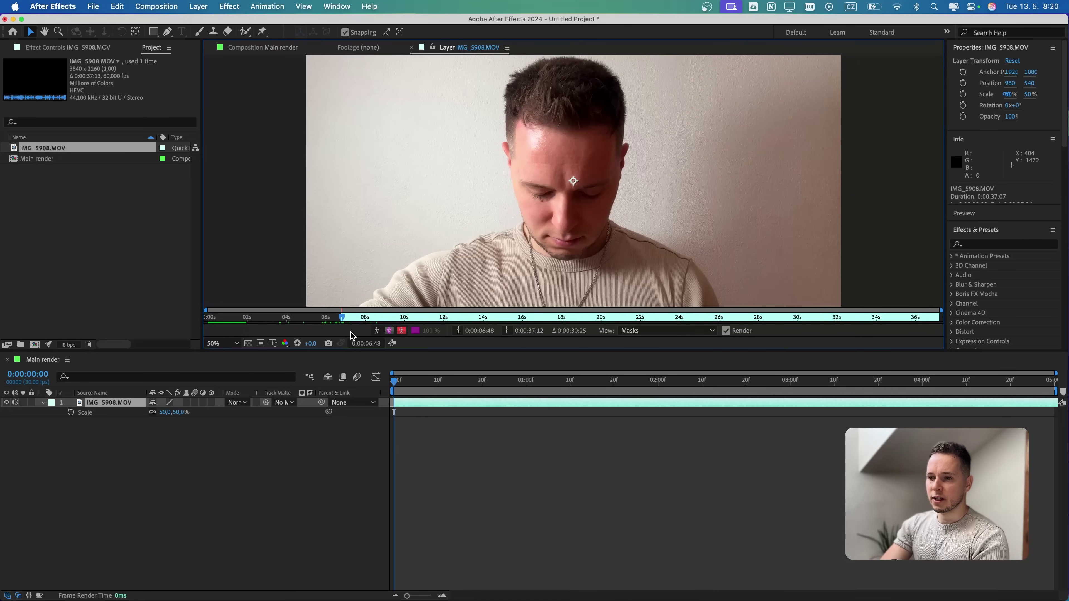
left_click_drag(358, 321, 397, 319)
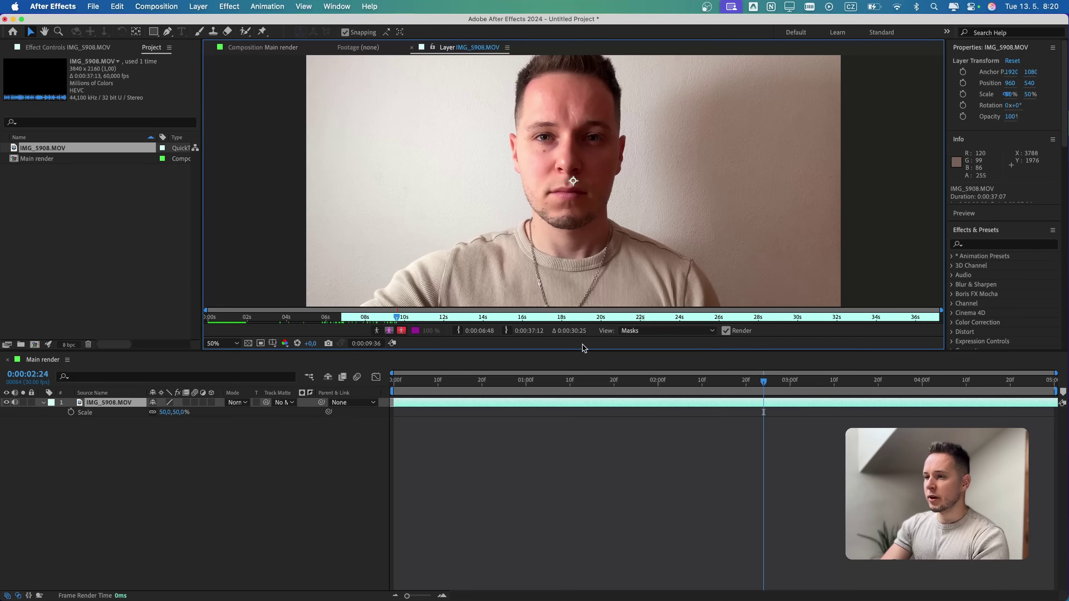
left_click(506, 331)
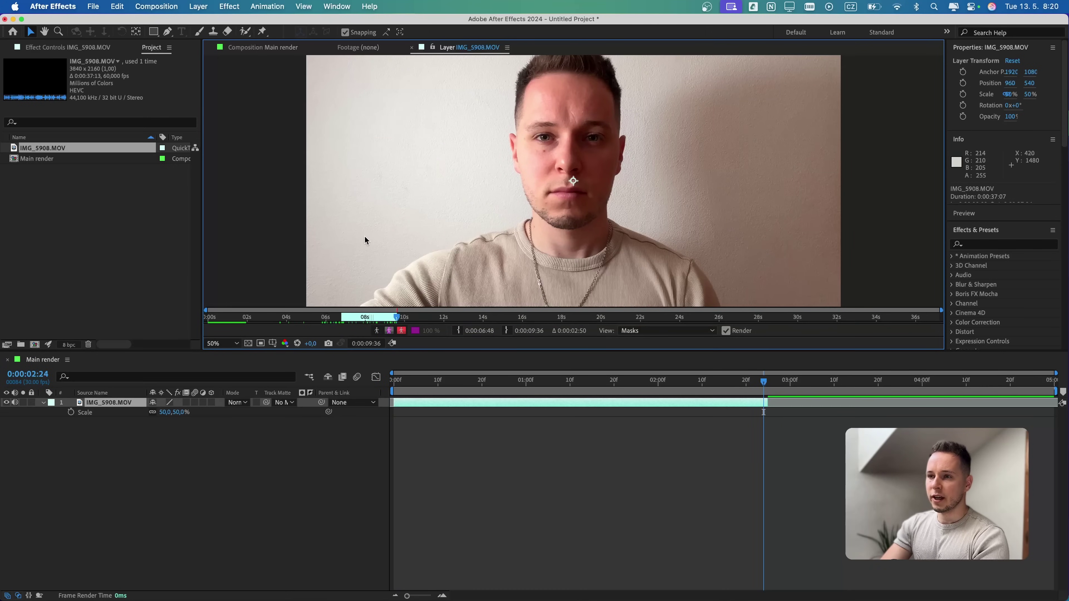
- Close the Layer and Footage views and review the trimmed clip in the composition
left_click(411, 47)
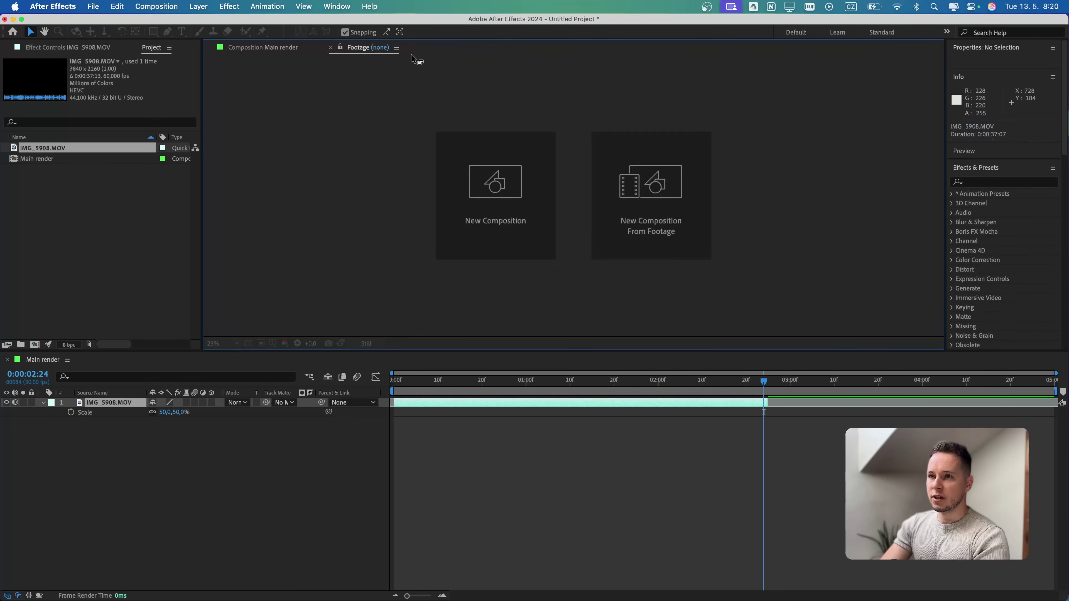
left_click(329, 47)
left_click(484, 513)
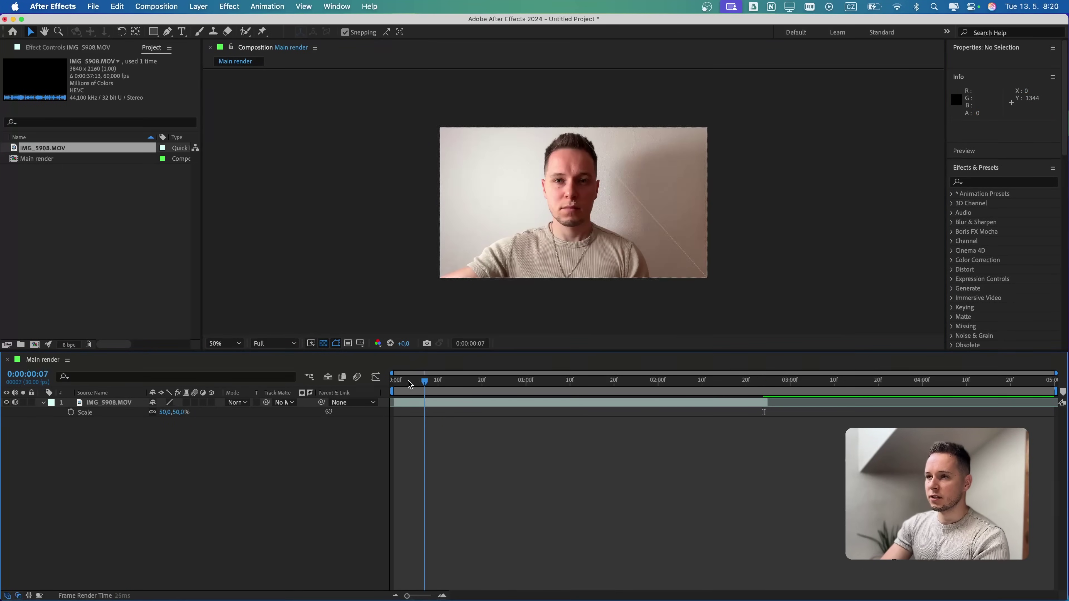
left_click_drag(409, 384, 671, 387)
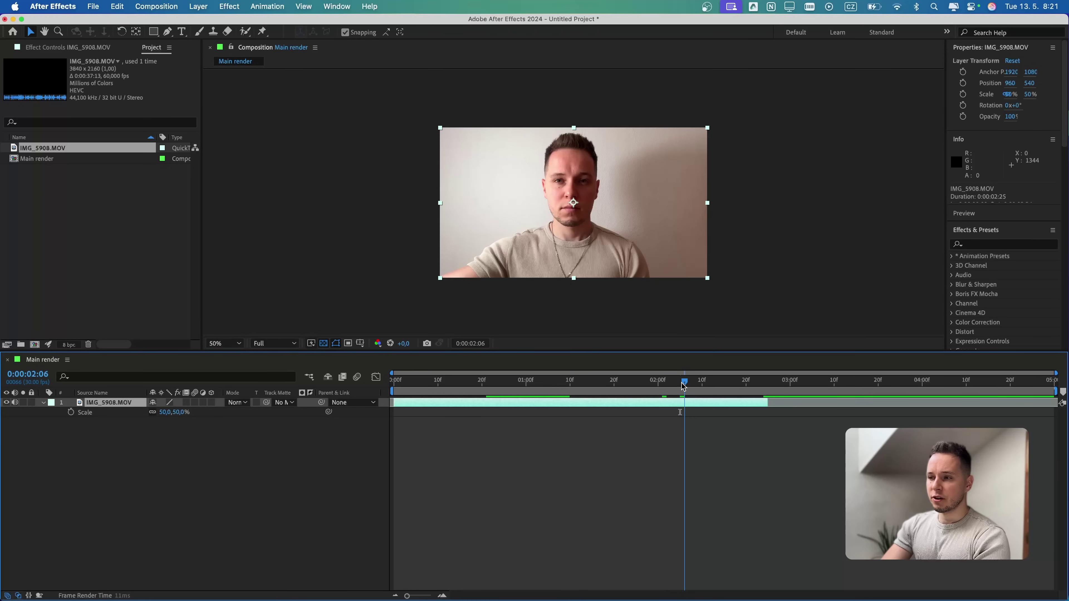
- Time-stretch the clip layer by 200% so it lasts 0:00:05:20, then preview it
right_click(442, 406)
mouse_move(482, 321)
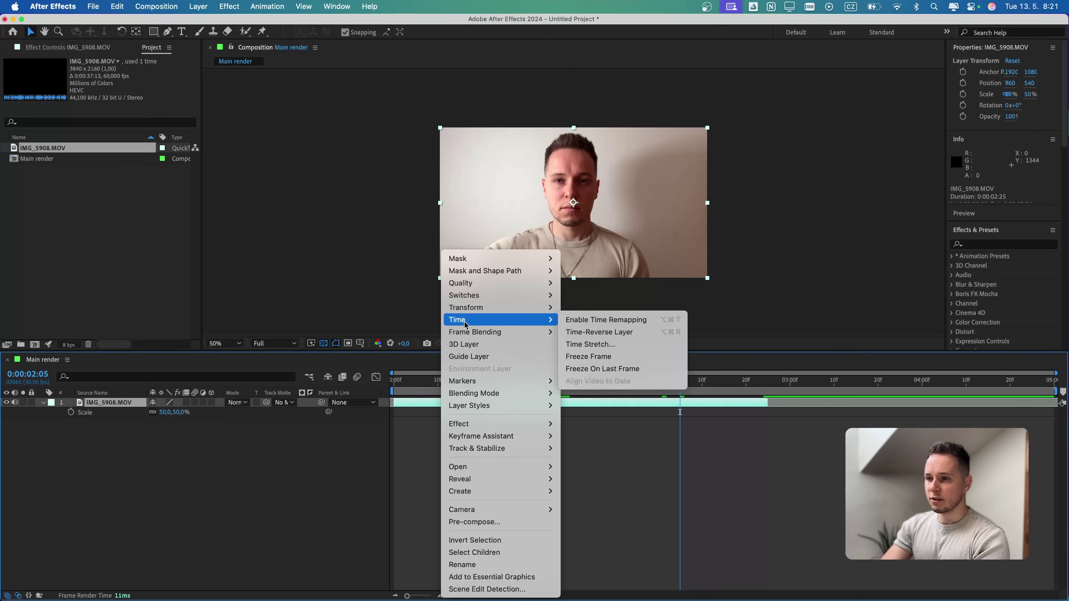
left_click(575, 344)
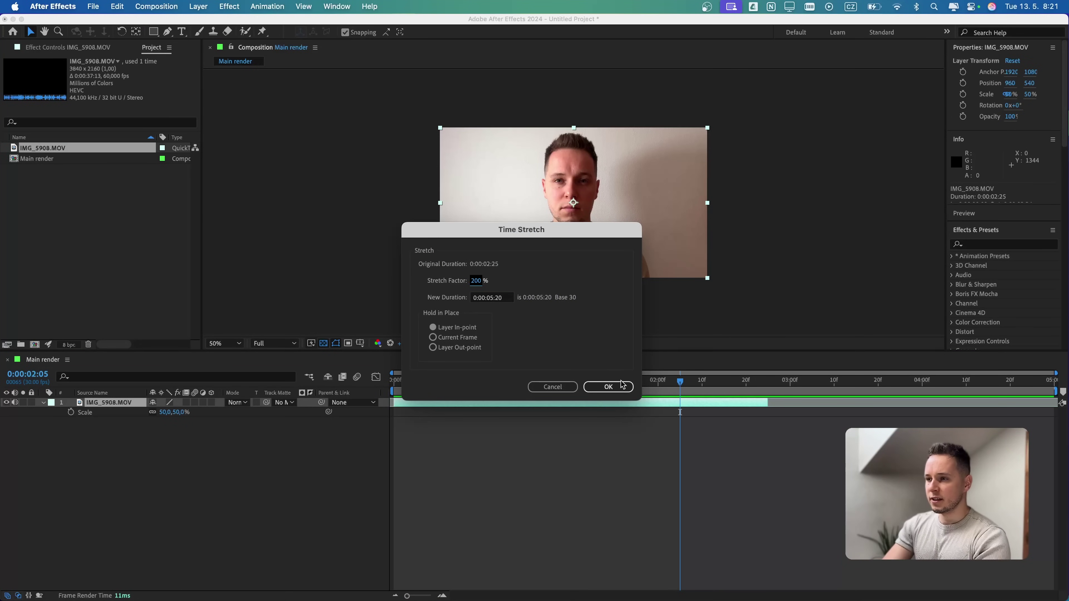
left_click(608, 386)
key("space")
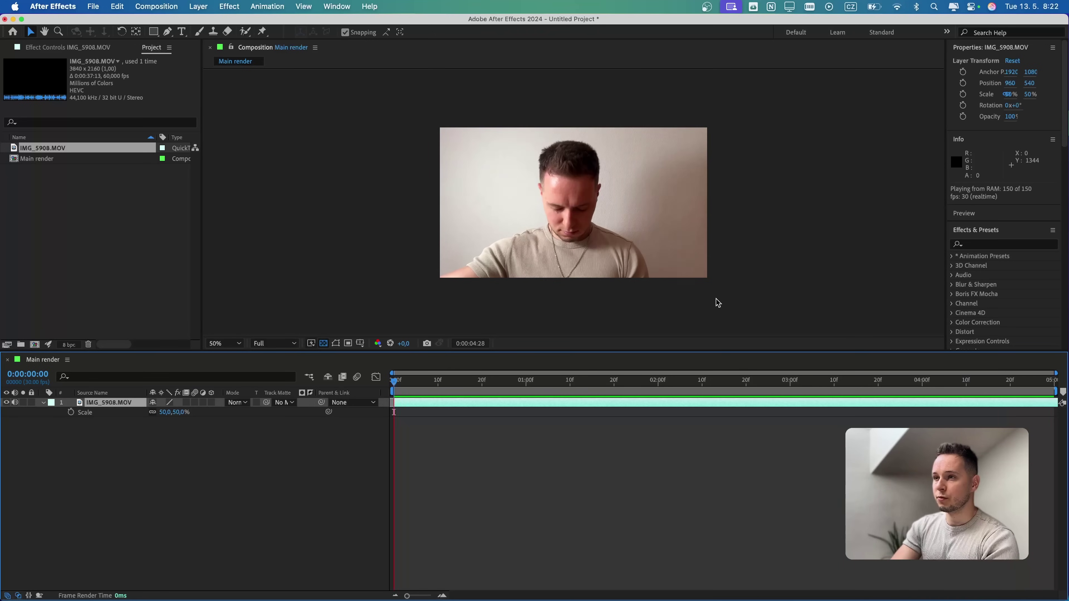
key("space")
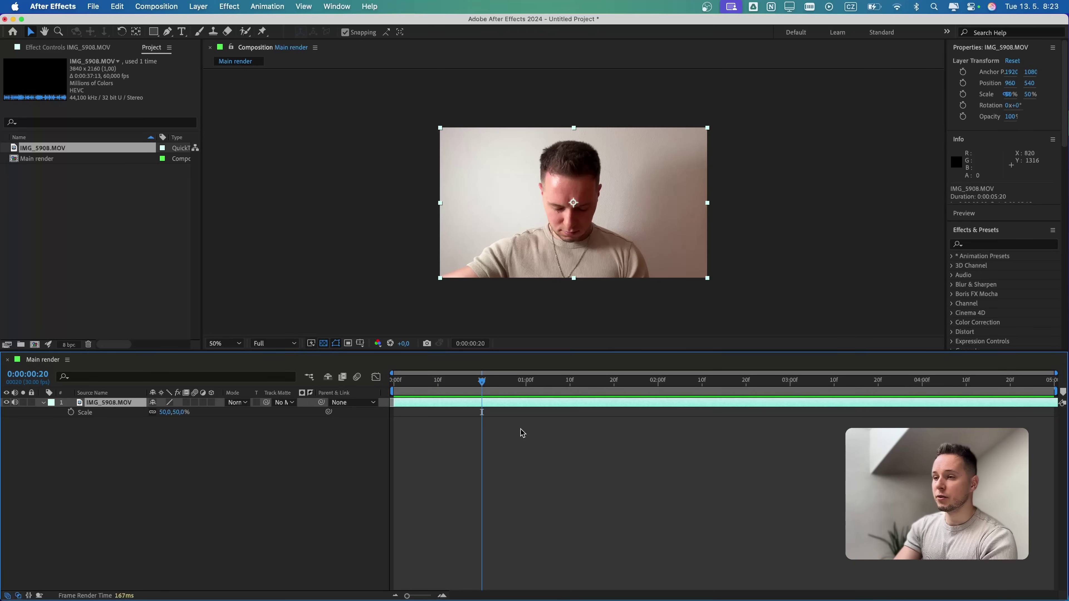
- Open the clip in the Layer panel and paint a first Roto Brush foreground stroke on the person
double_click(467, 404)
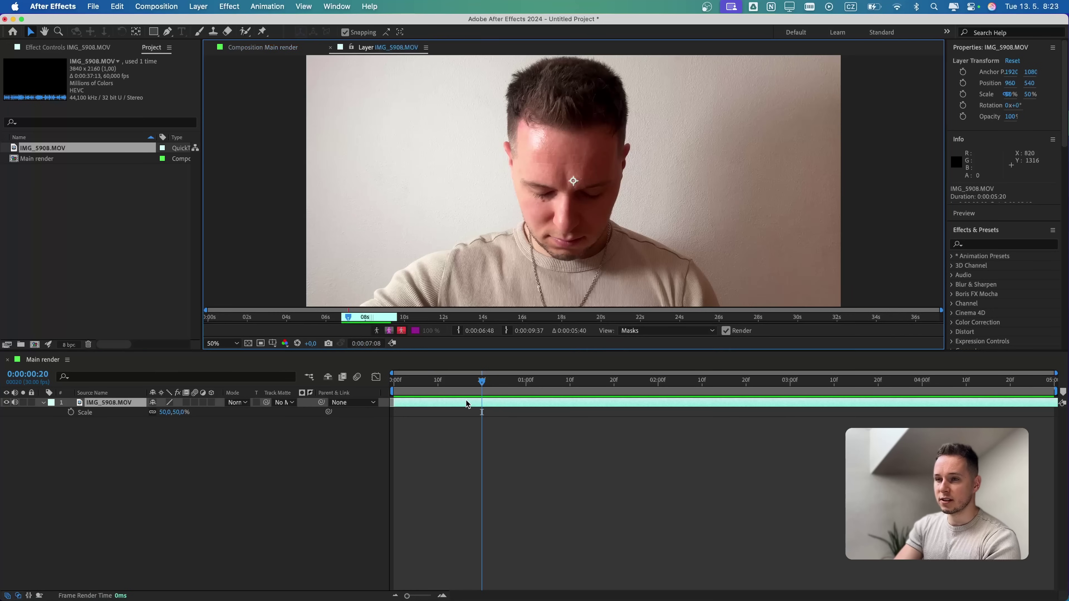
left_click(246, 32)
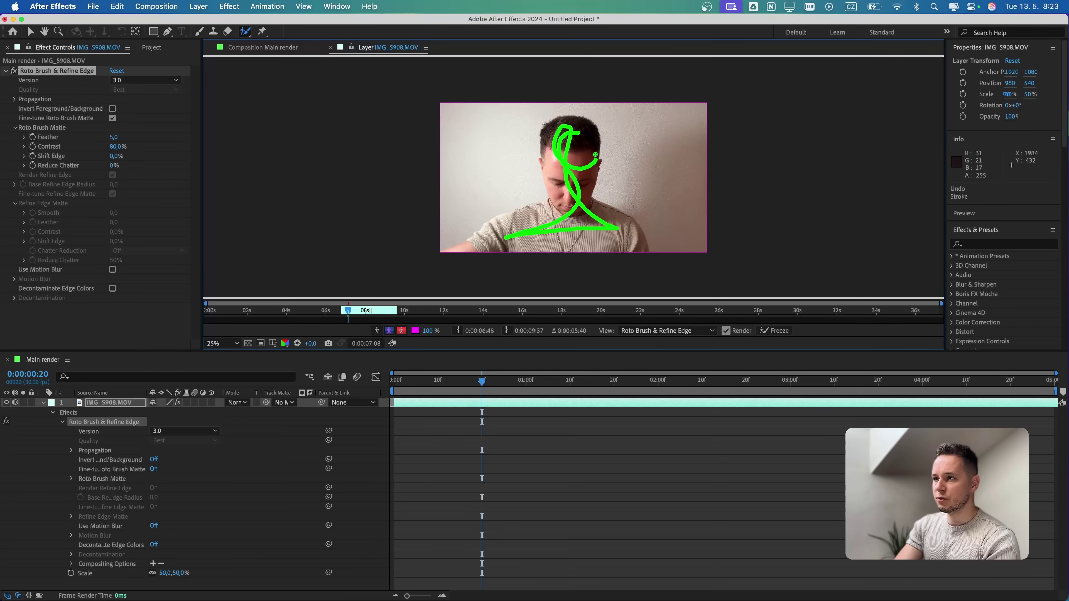
left_click_drag(595, 154, 591, 156)
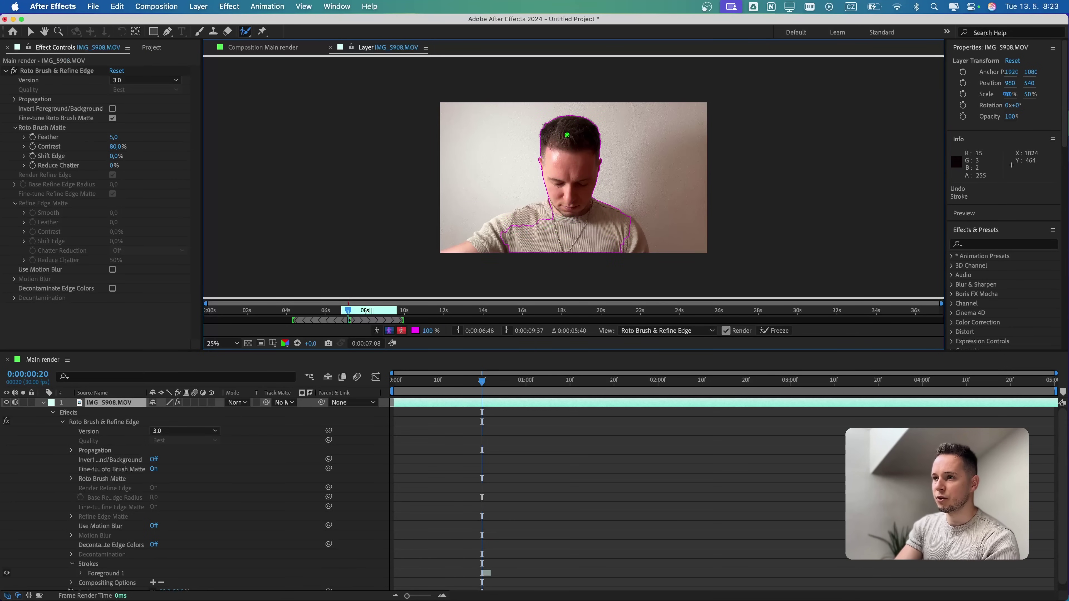
key("period")
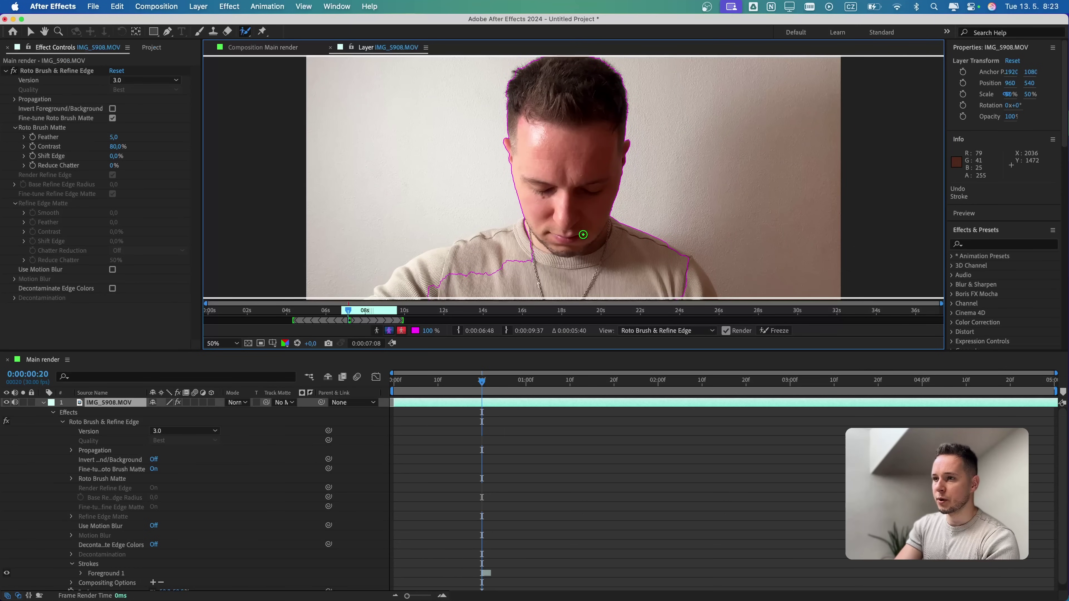
key("comma")
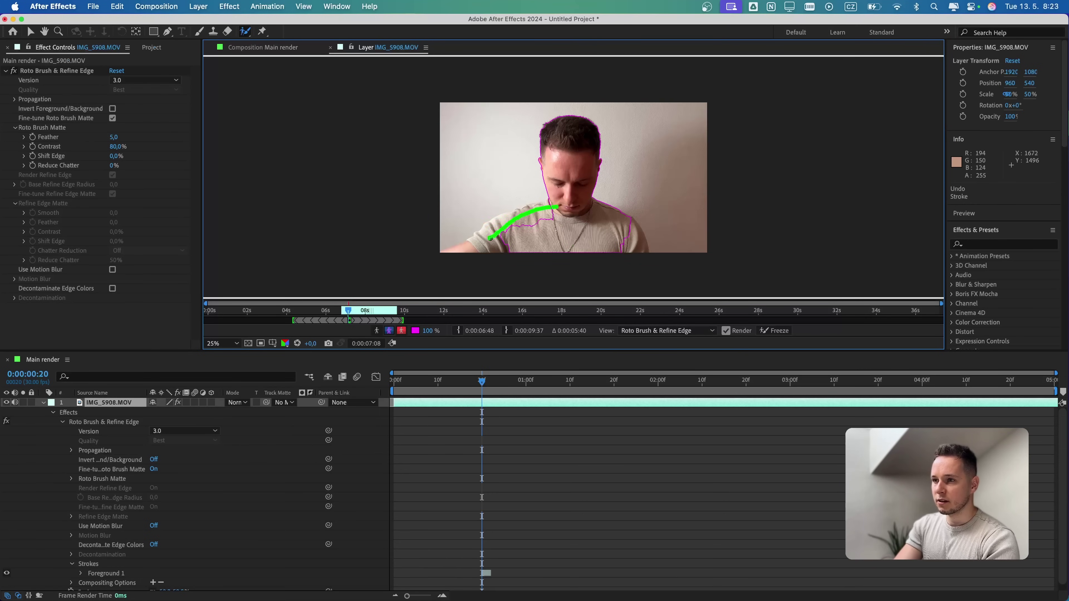
- Add foreground strokes over the shoulders and a background stroke excluding the wall by the neck
left_click_drag(634, 236, 636, 235)
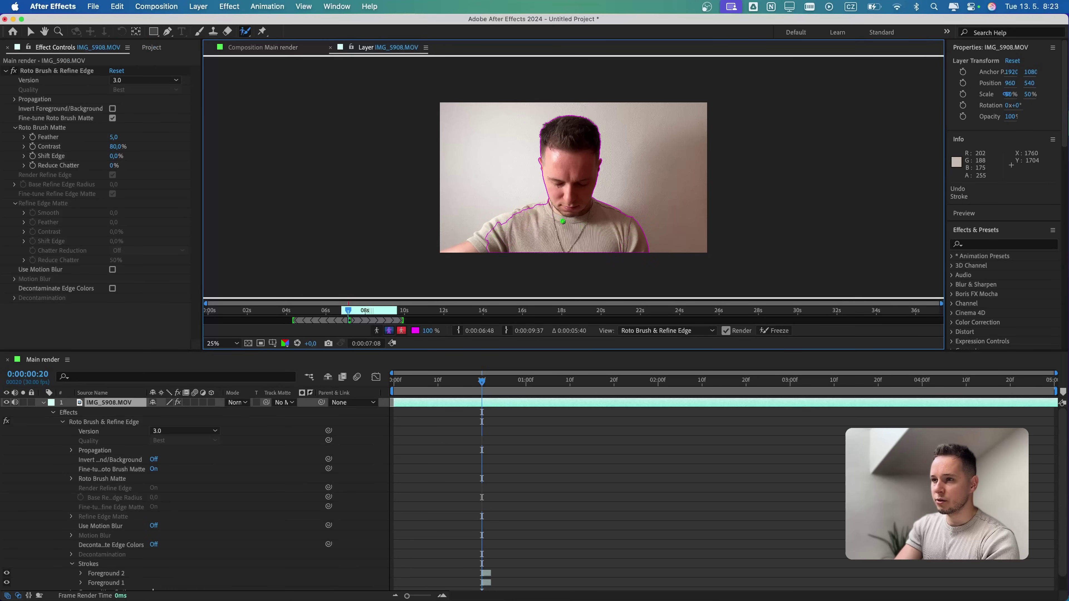
left_click(543, 203)
key("period")
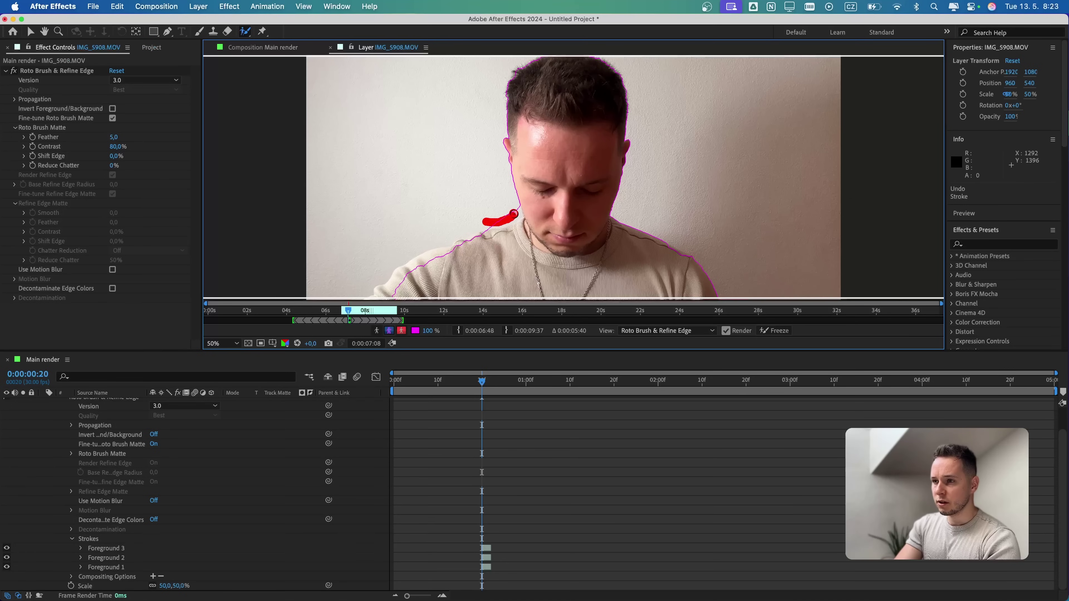
left_click_drag(514, 214, 514, 214)
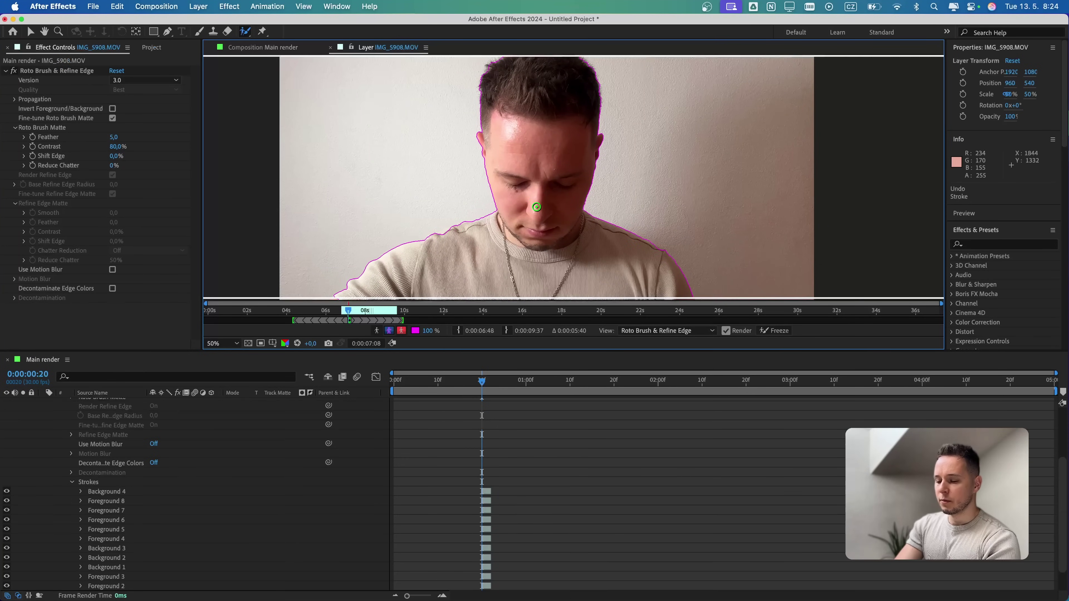
scroll(532, 112, "up", 2)
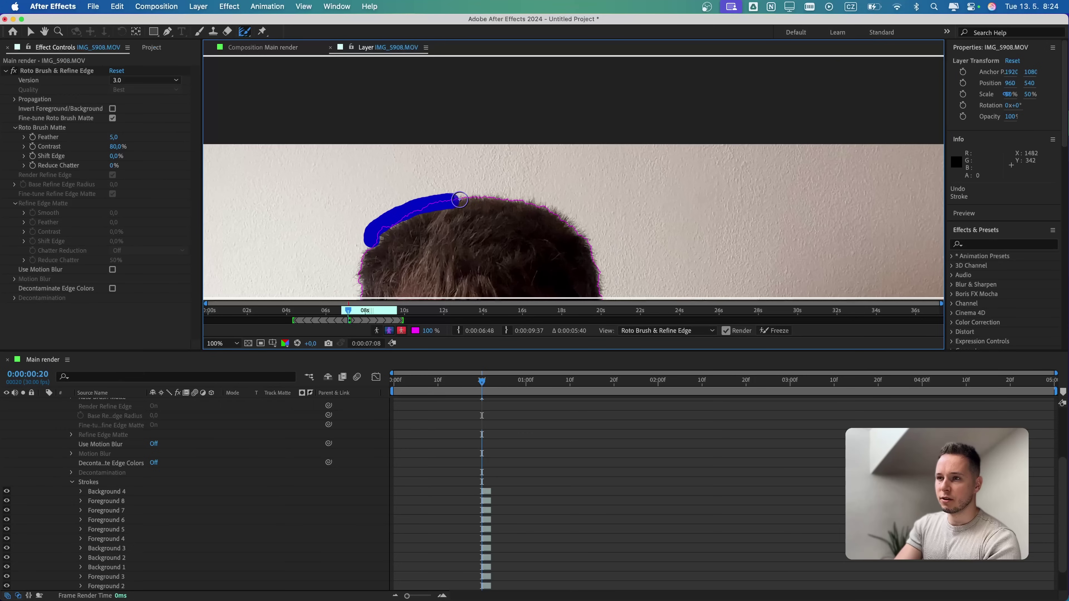
- Paint Refine Edge along the hair, shorten the propagation span, and propagate through the frames
left_click_drag(553, 213, 561, 218)
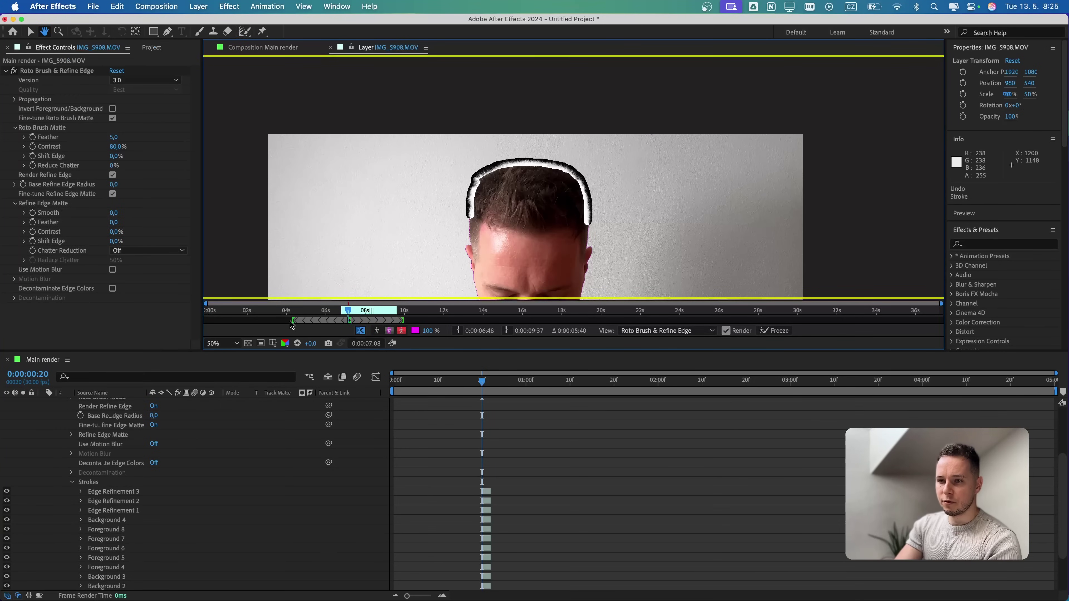
mouse_move(292, 321)
left_mouse_down()
mouse_move(338, 321)
mouse_move(343, 310)
left_mouse_up()
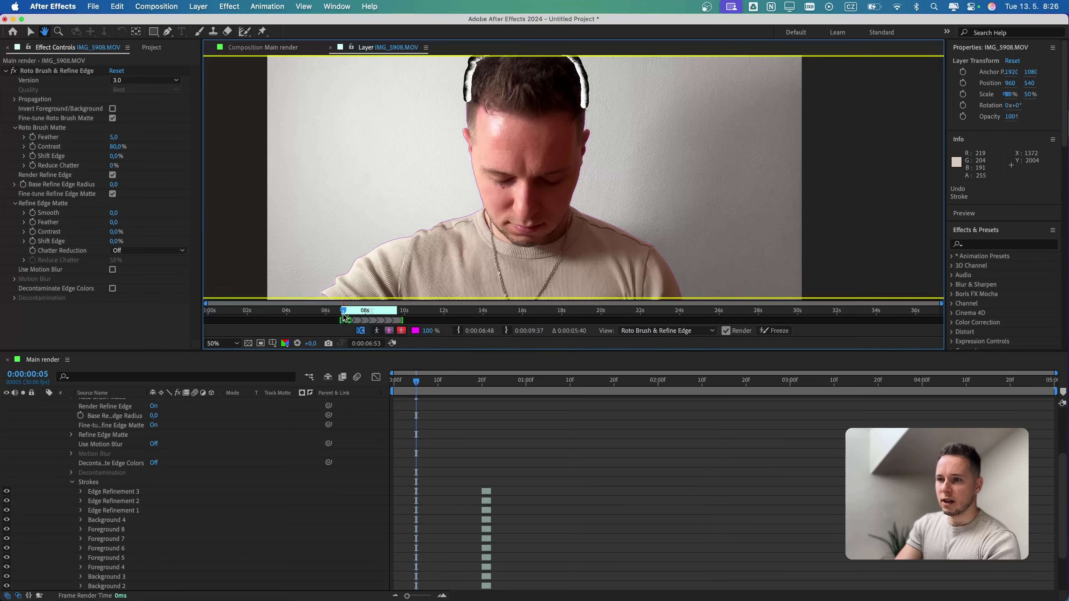
left_click_drag(344, 316, 396, 316)
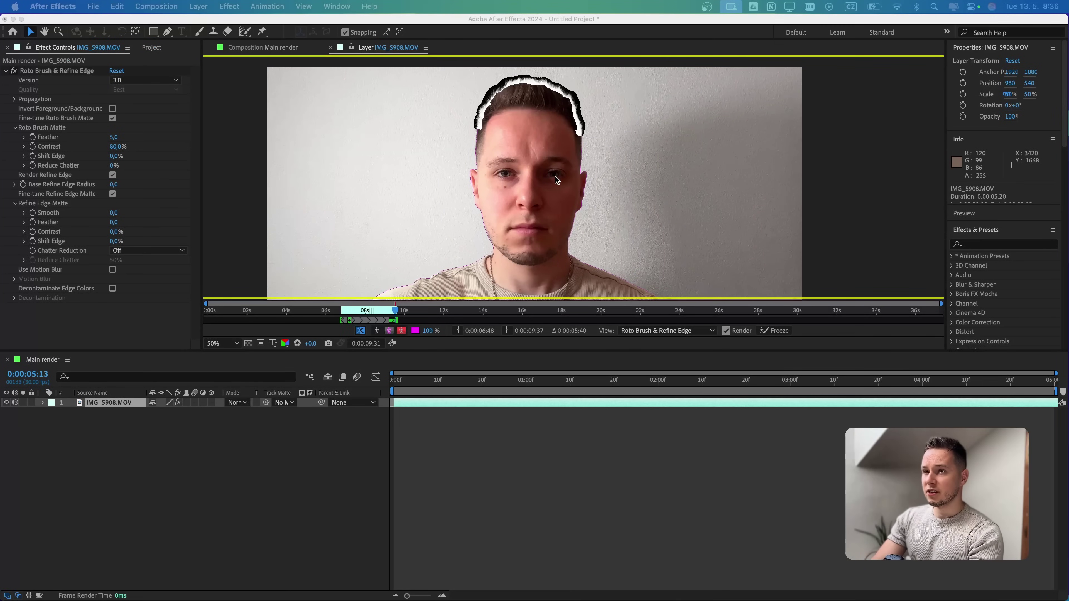
- Pan to check the head's edges, then freeze the Roto Brush & Refine Edge result
scroll(293, 248, "down", 5)
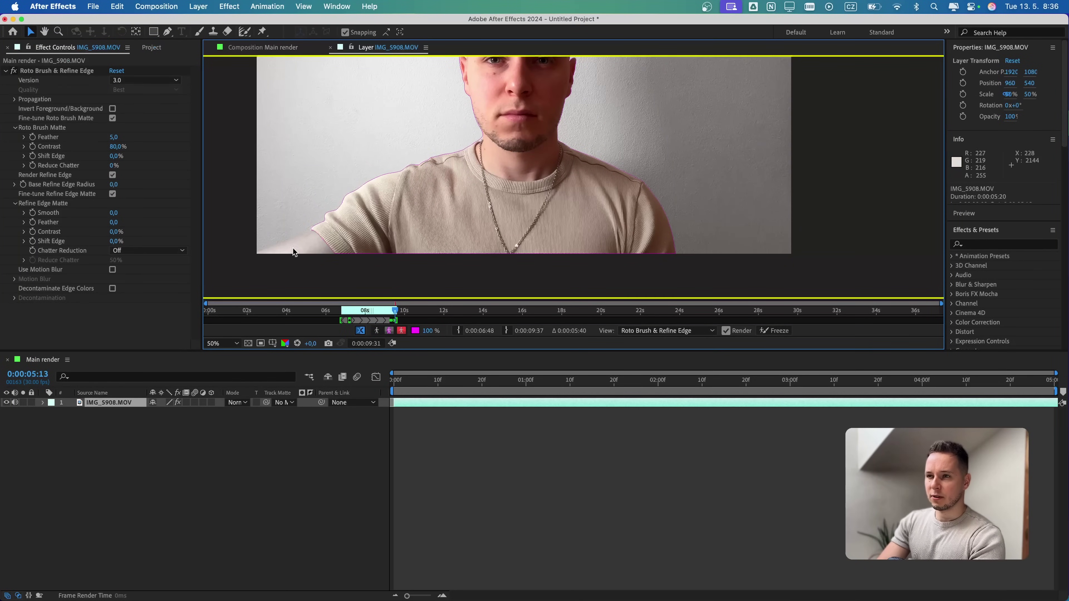
key("h")
left_click_drag(601, 112, 604, 220)
key("v")
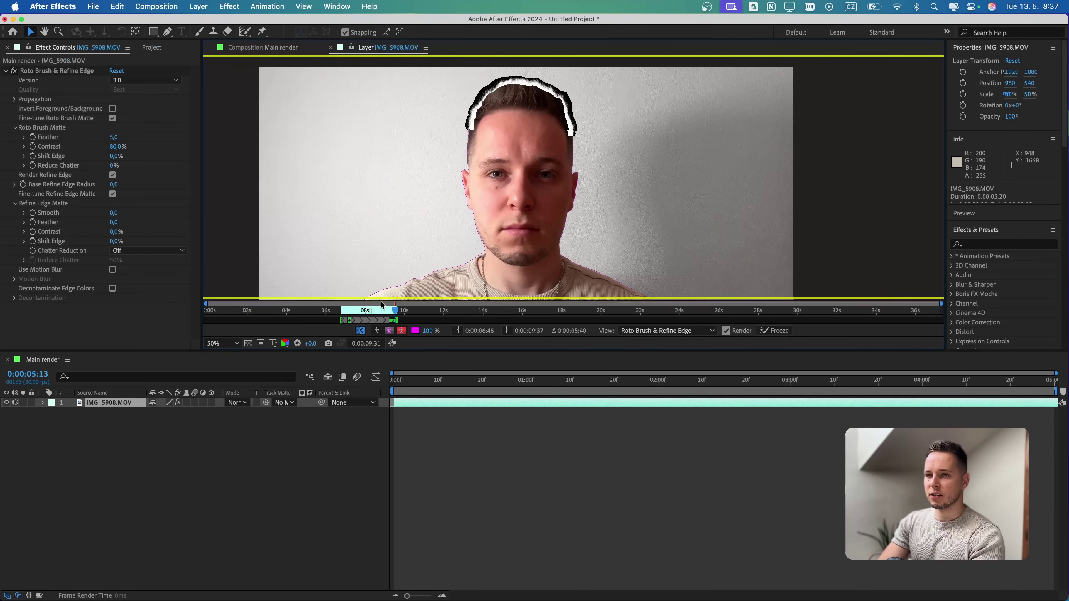
left_click(775, 333)
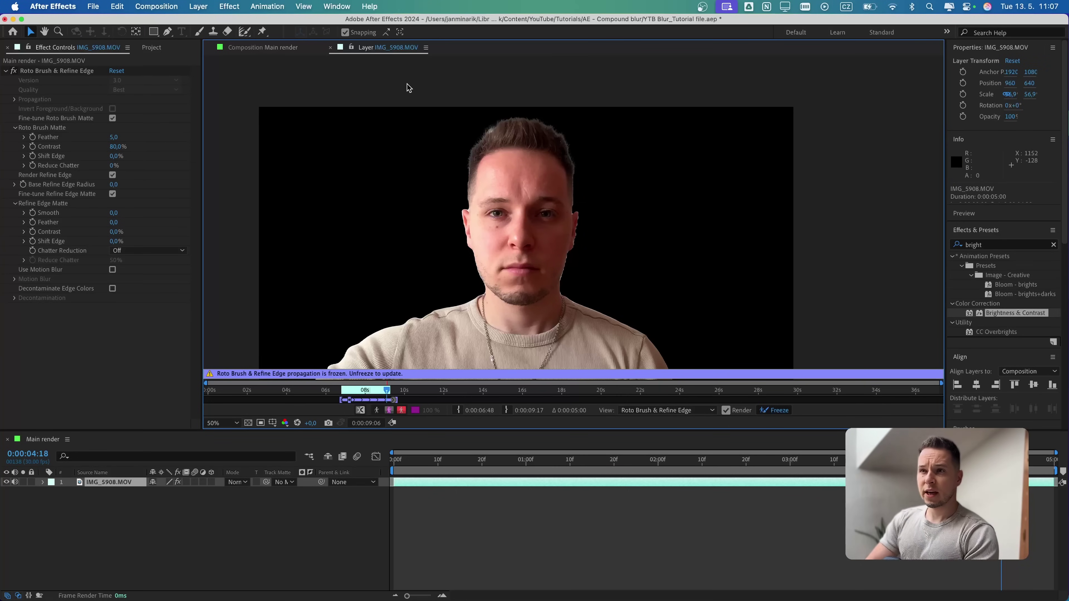
- Add a 1920×1080 Black Solid 1 beneath IMG_5908.MOV and view the comp at 100%
left_click(331, 47)
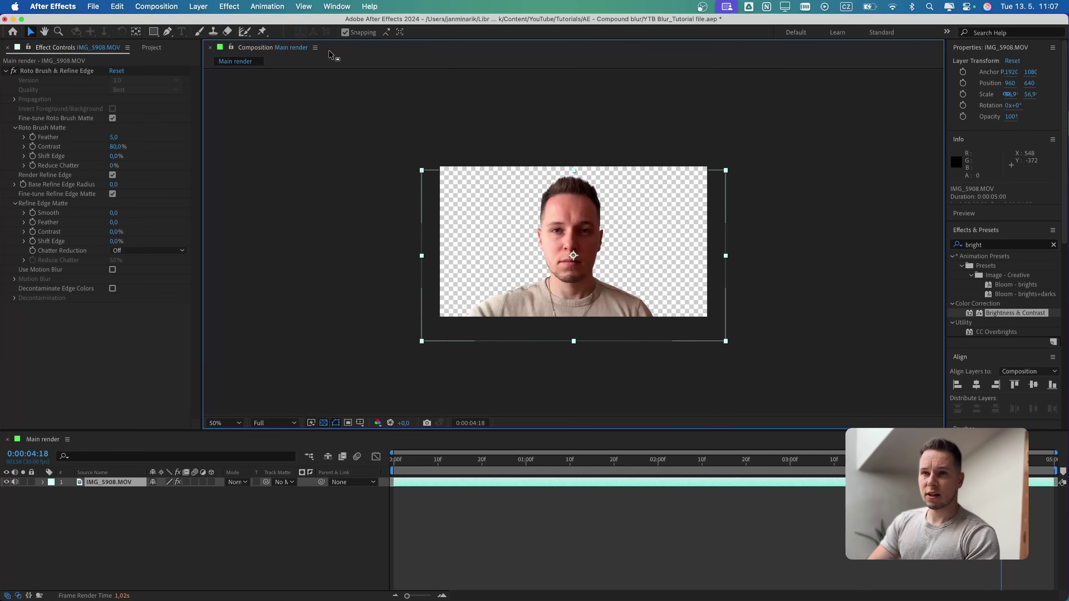
left_click(171, 529)
key("super+y")
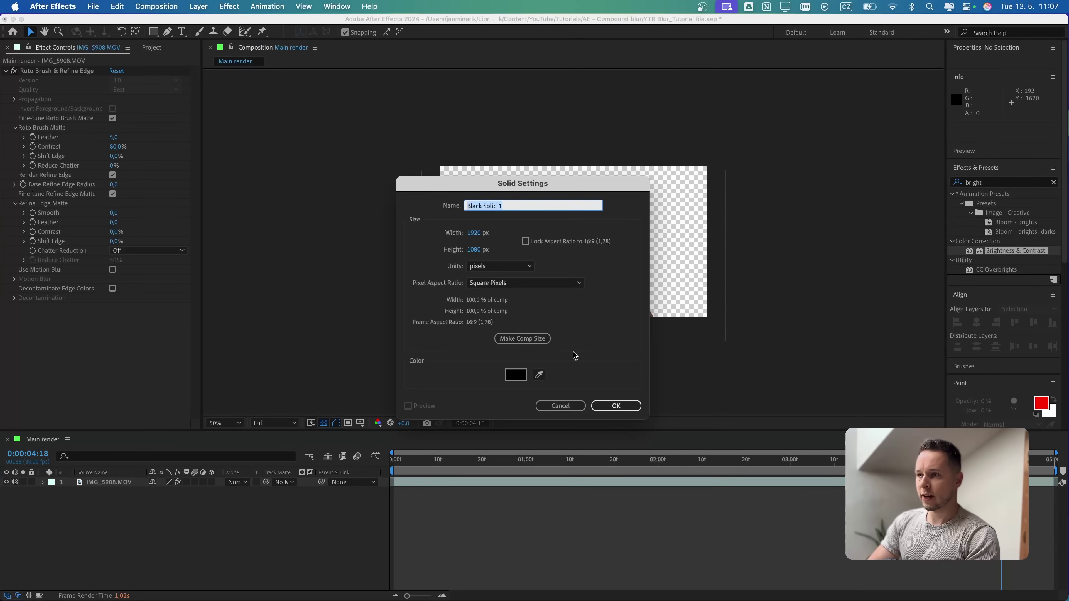
left_click(617, 406)
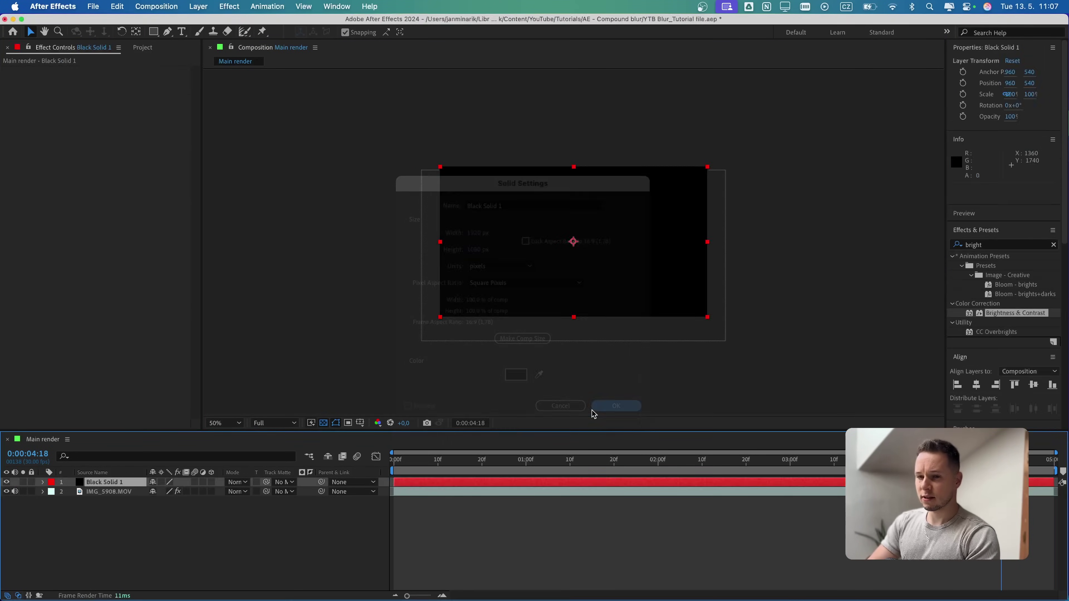
left_click_drag(105, 492, 104, 513)
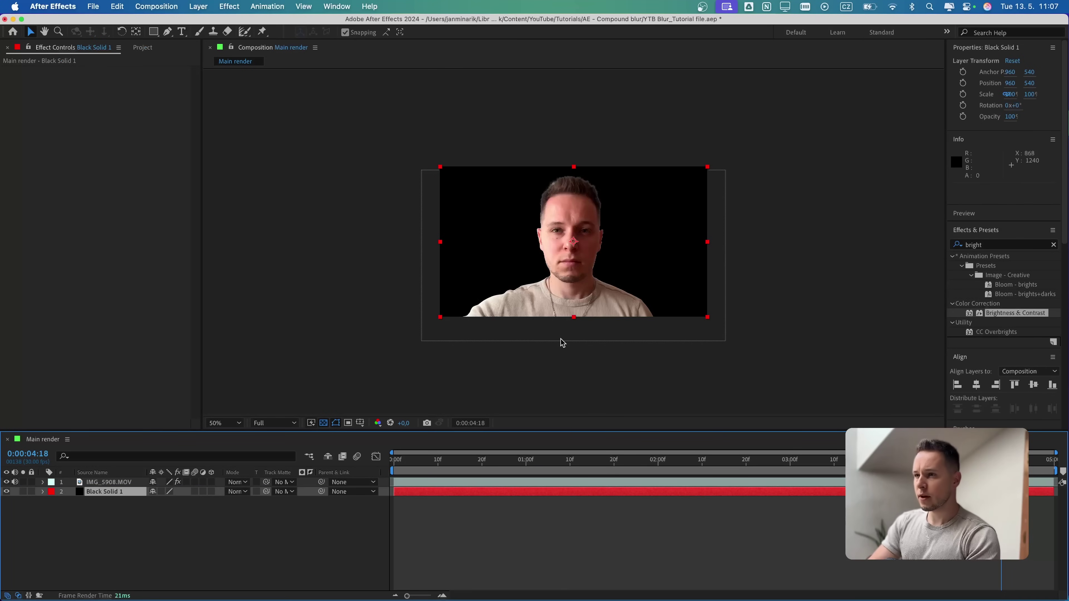
key(".")
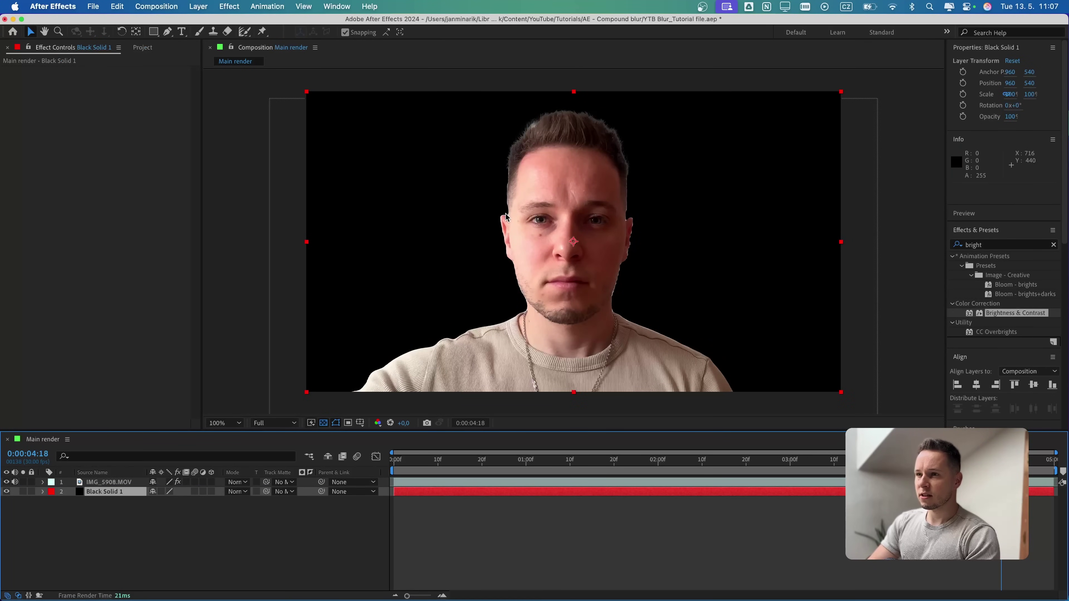
- Set the Roto Brush Matte Feather to 20 and Shift Edge to -80%
left_click(639, 322)
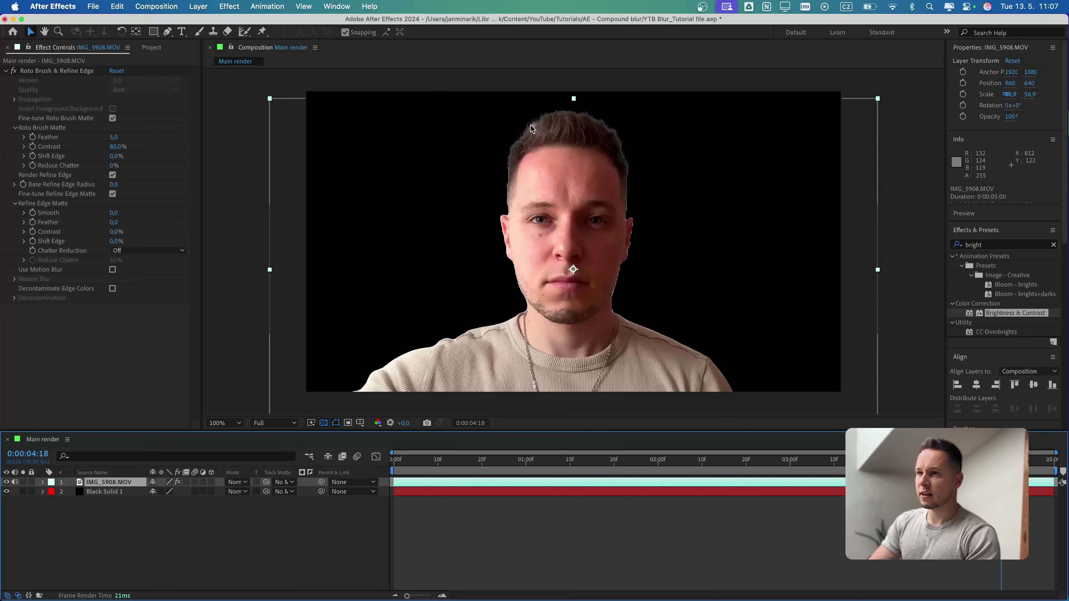
left_click(113, 138)
type("20")
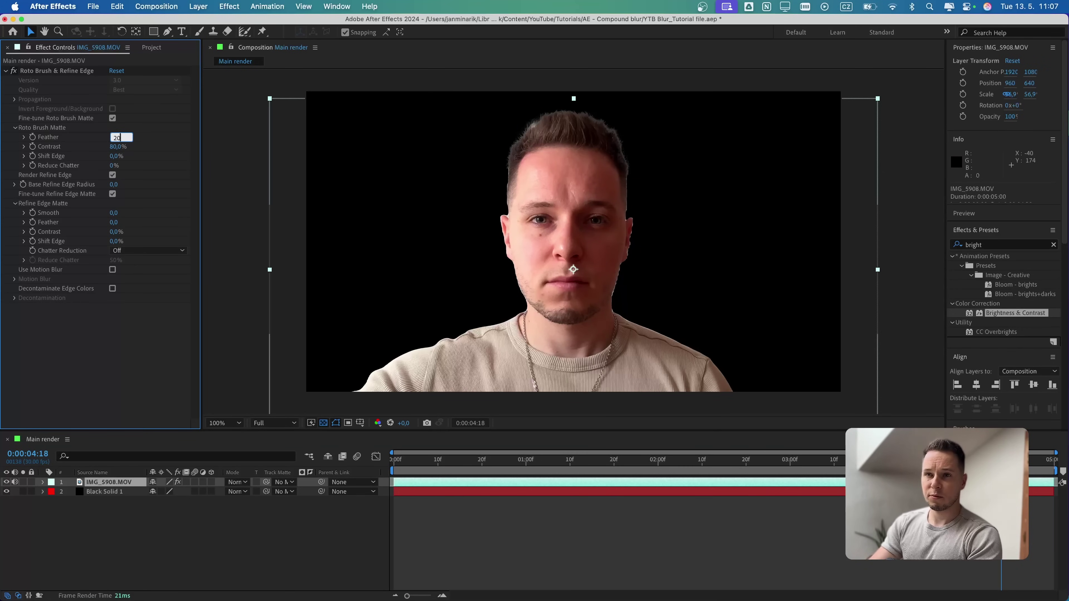
key("Return")
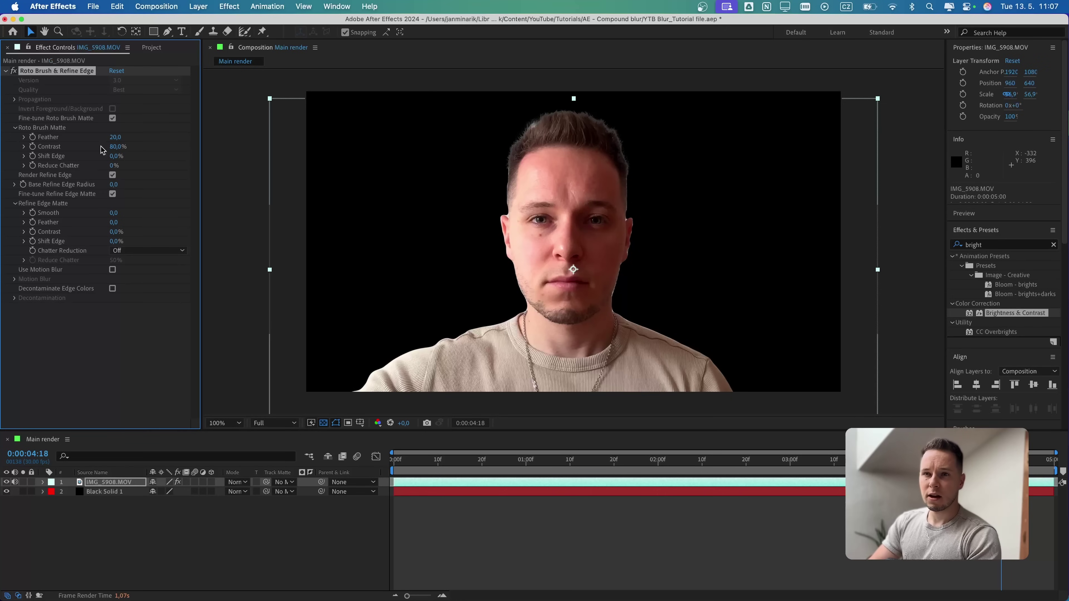
left_click(114, 156)
type("-")
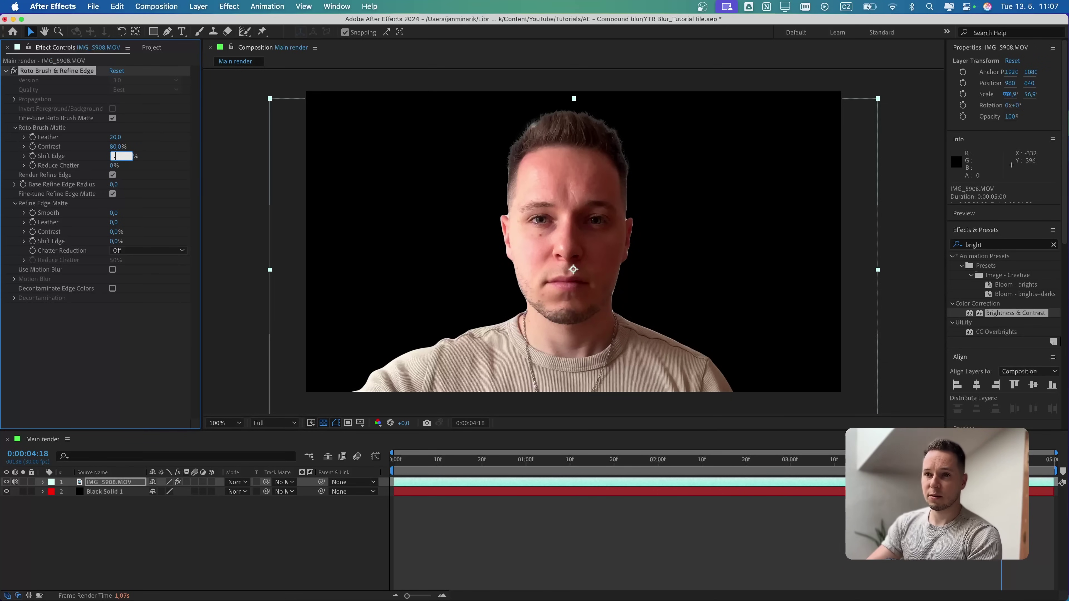
type("80")
key("Return")
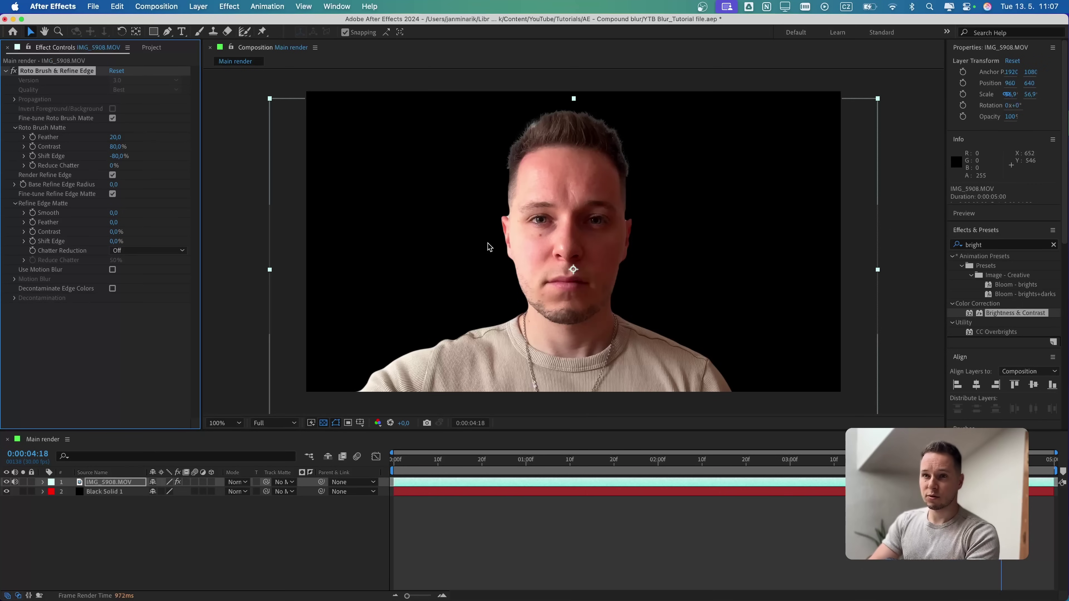
- Set the Refine Edge Matte Feather to 20 and Shift Edge to -100%
left_click(251, 211)
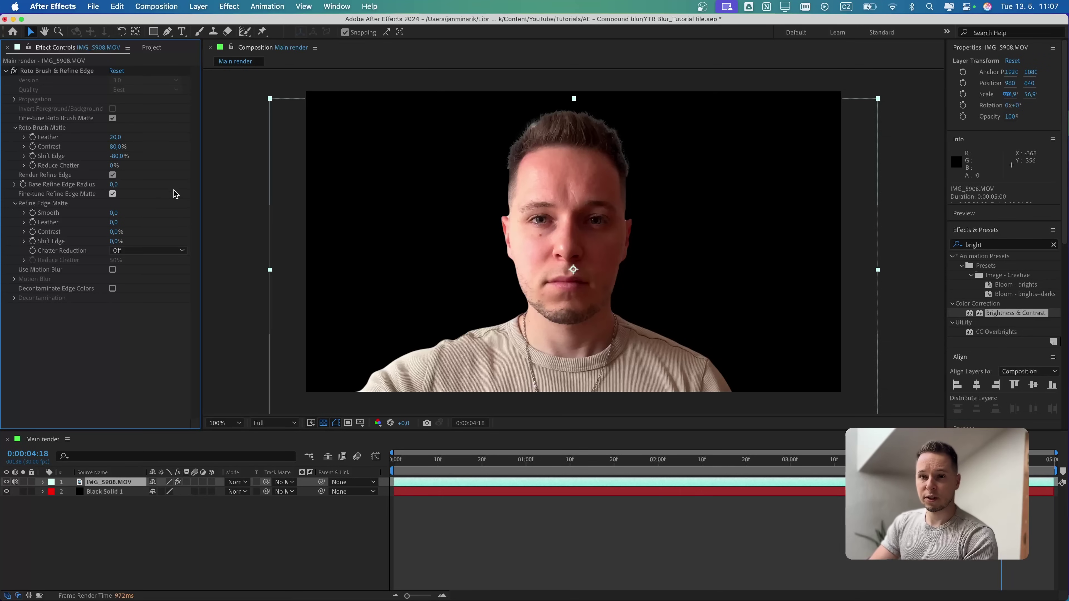
left_click(113, 222)
type("20")
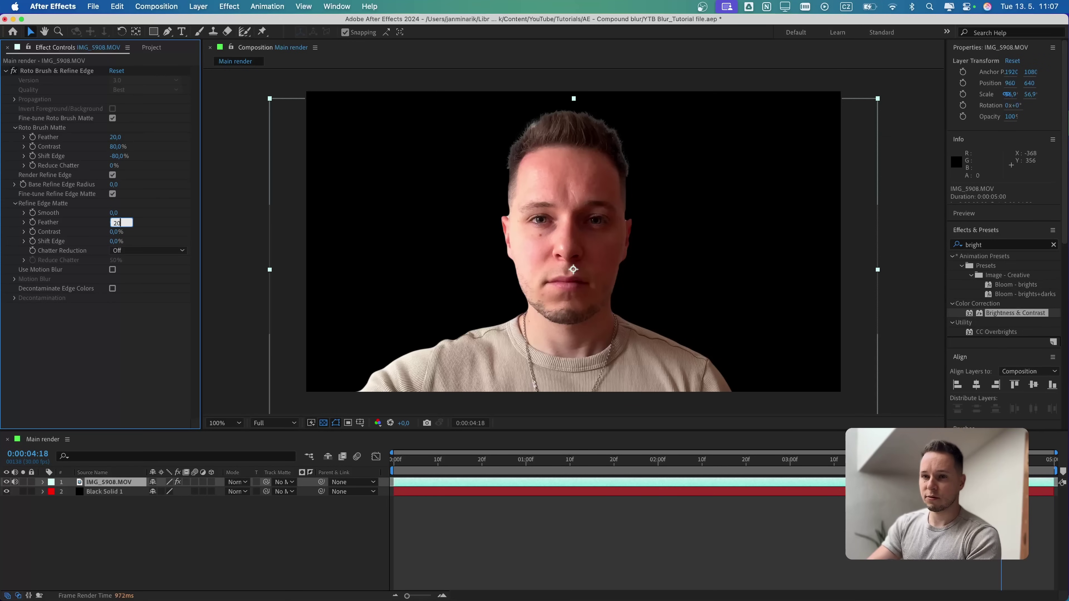
key("Return")
left_click(115, 241)
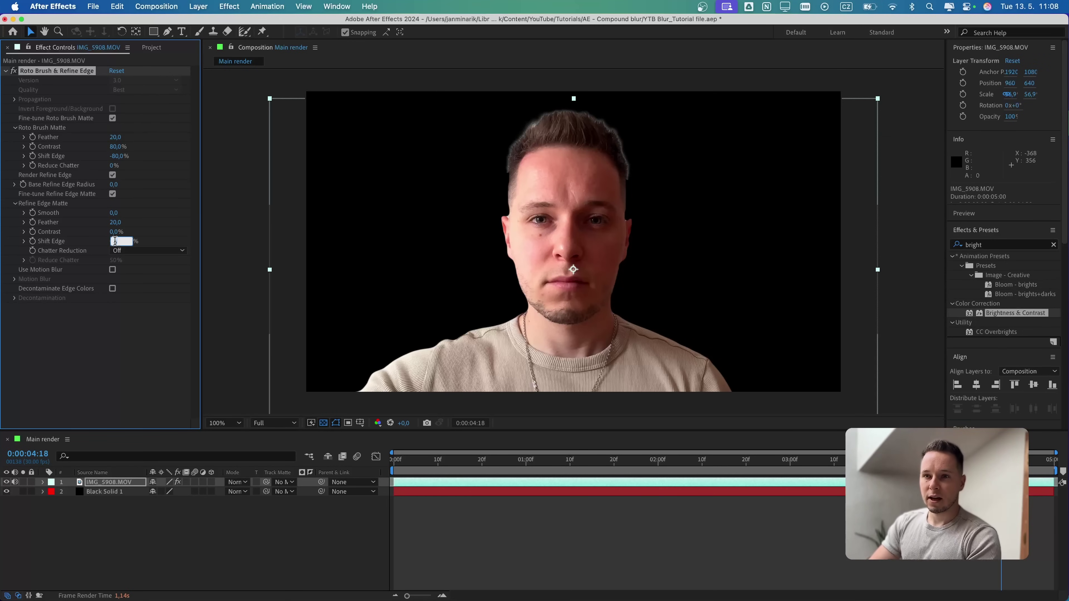
type("-100")
key("Return")
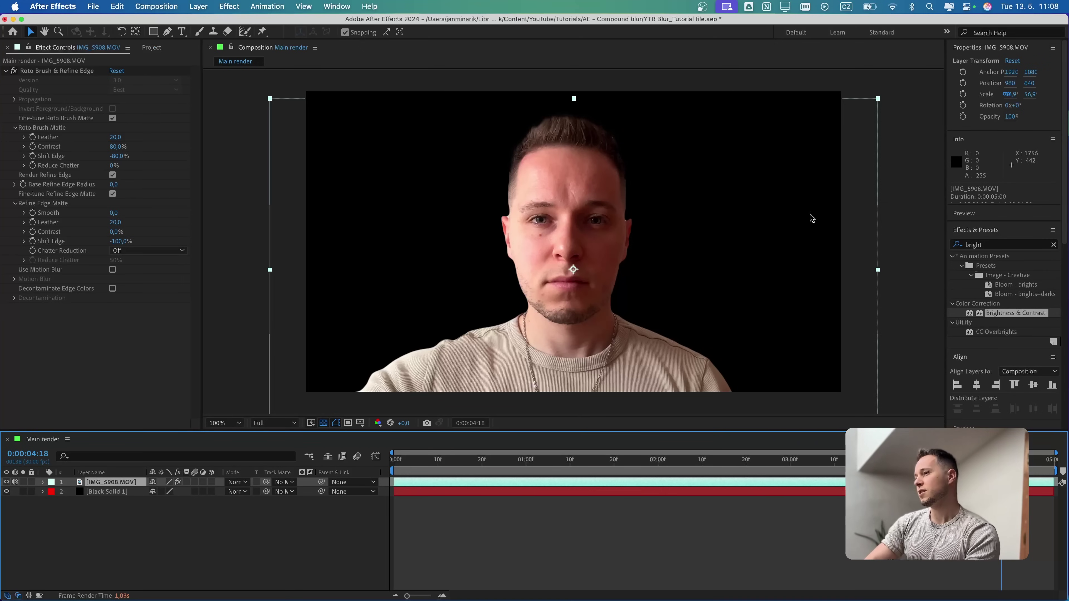
- Apply Hue/Saturation with Master Saturation -100 to make the portrait greyscale
left_click(982, 245)
type("hue")
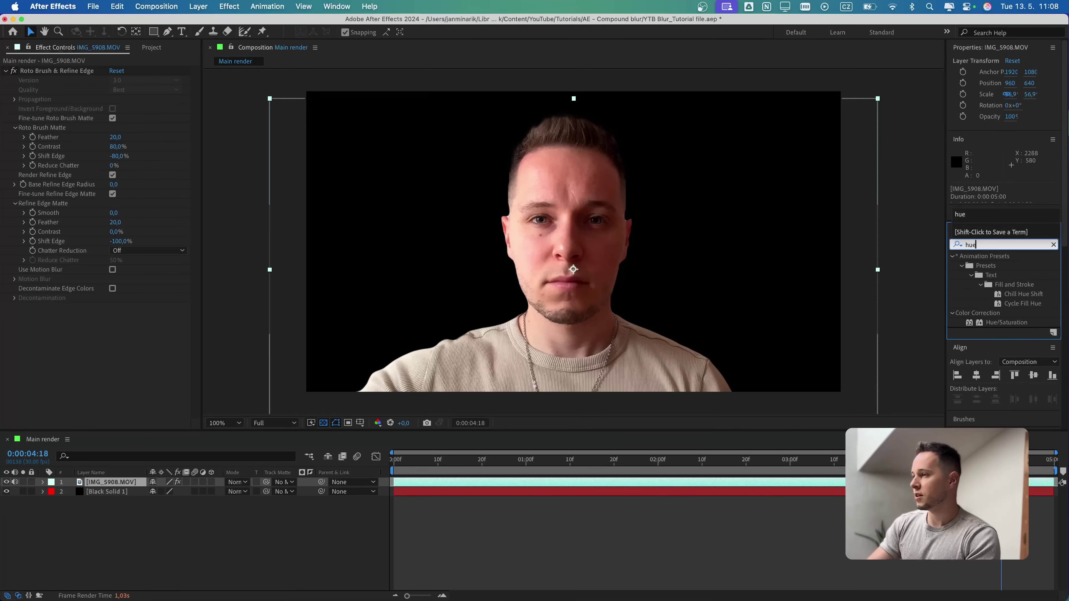
double_click(1005, 322)
left_click_drag(105, 361, 30, 362)
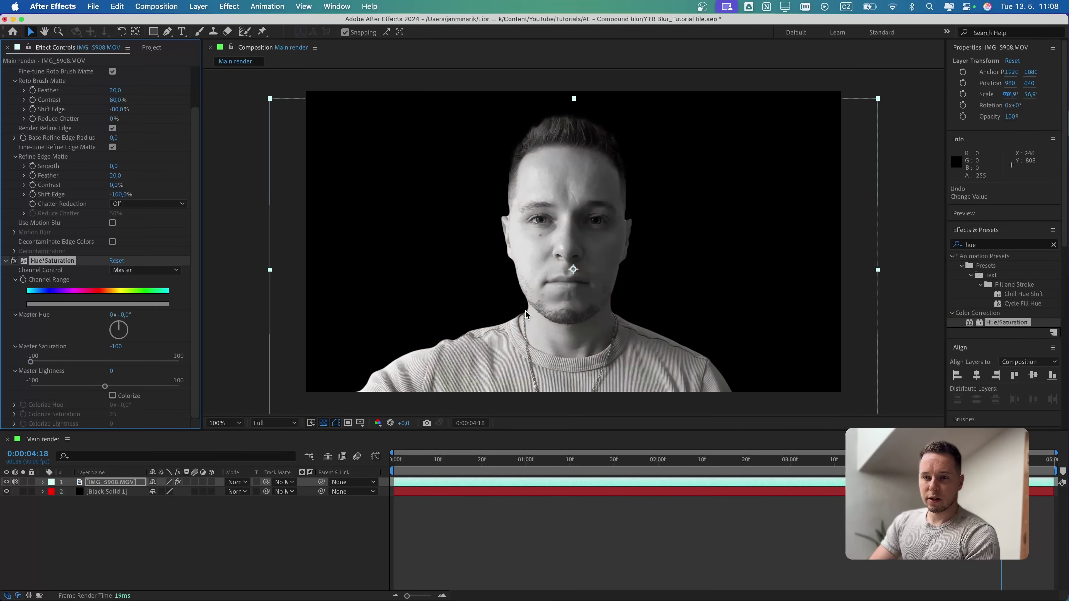
- Apply Curves and bend the RGB curve, deepening the shadows
left_click(991, 248)
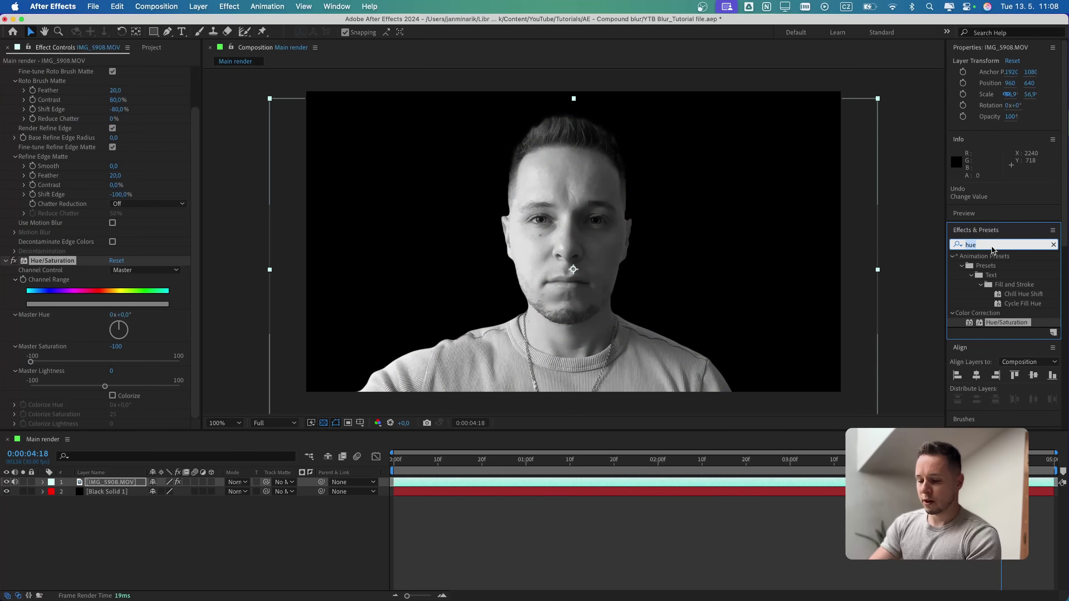
type("curve")
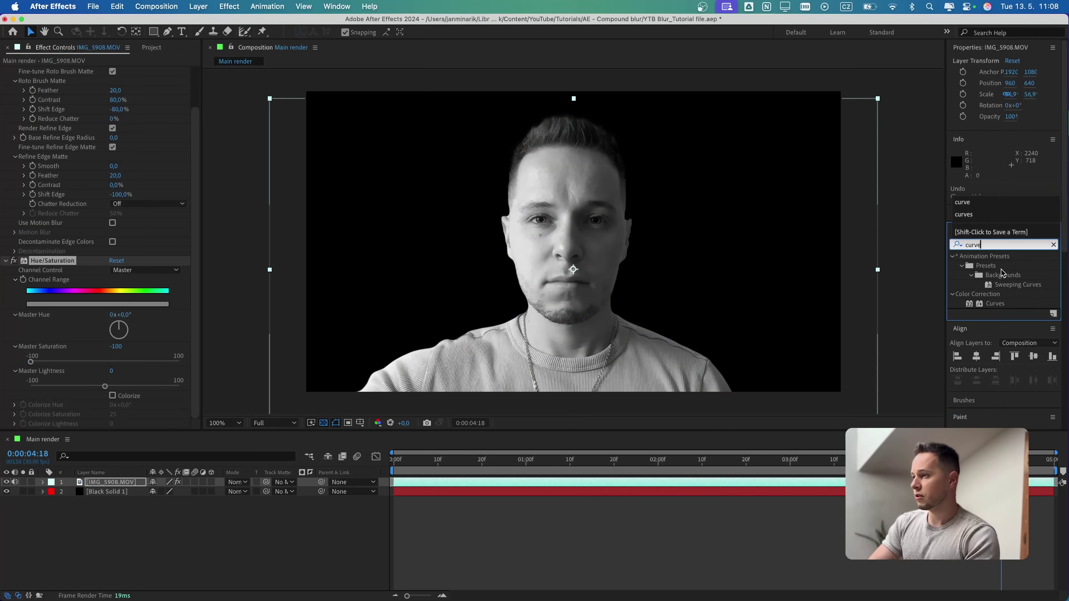
double_click(993, 303)
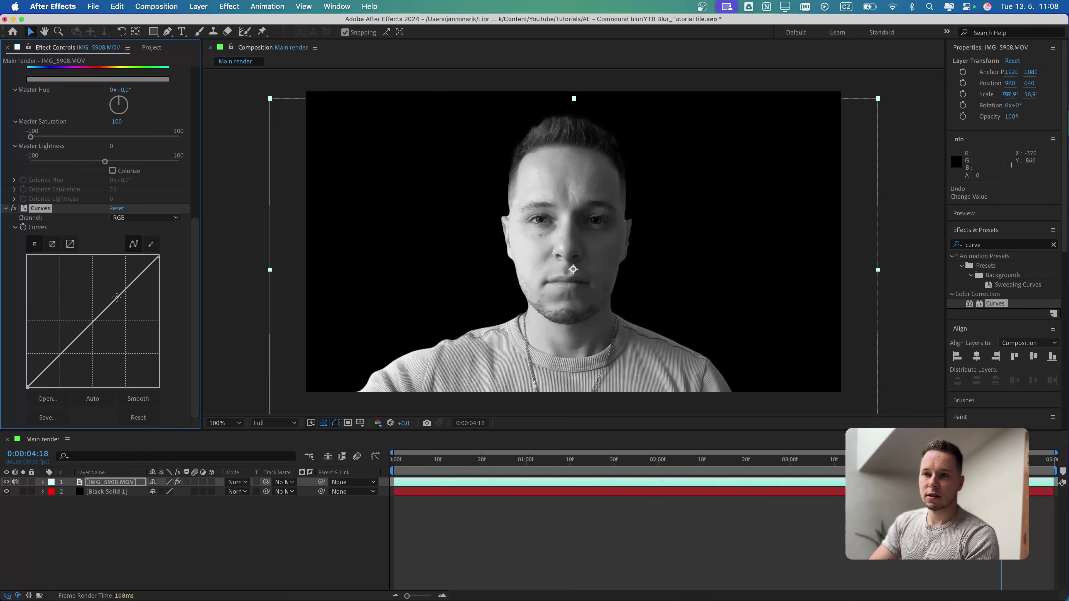
mouse_move(114, 302)
left_mouse_down()
mouse_move(108, 296)
mouse_move(120, 303)
left_mouse_up()
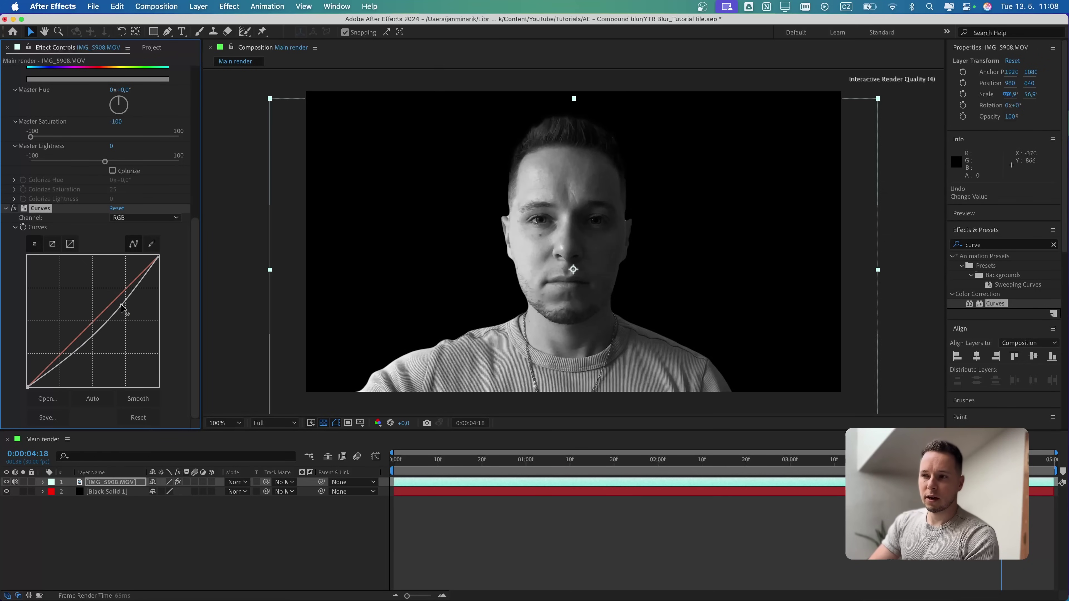
left_click_drag(88, 351, 83, 351)
left_click_drag(120, 304, 119, 304)
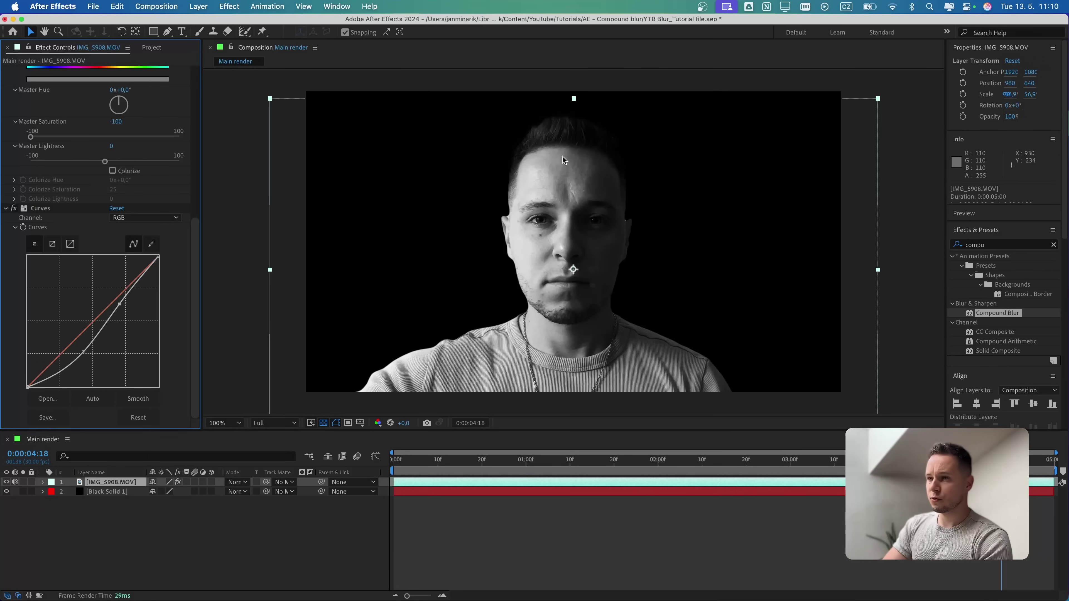
- Apply Brightness & Contrast with Brightness at -100
left_click(987, 245)
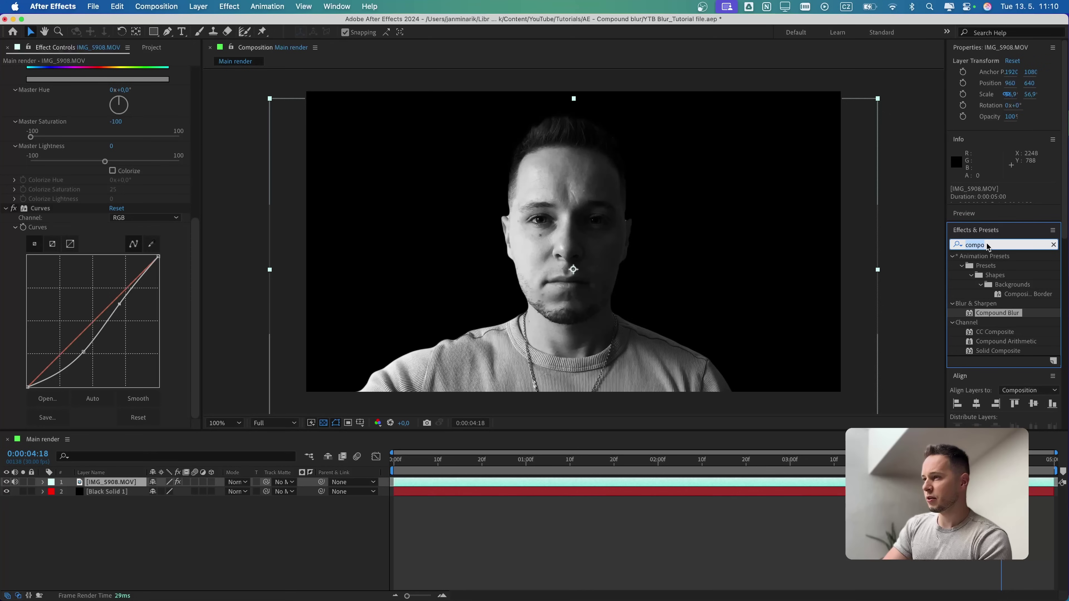
type("bright")
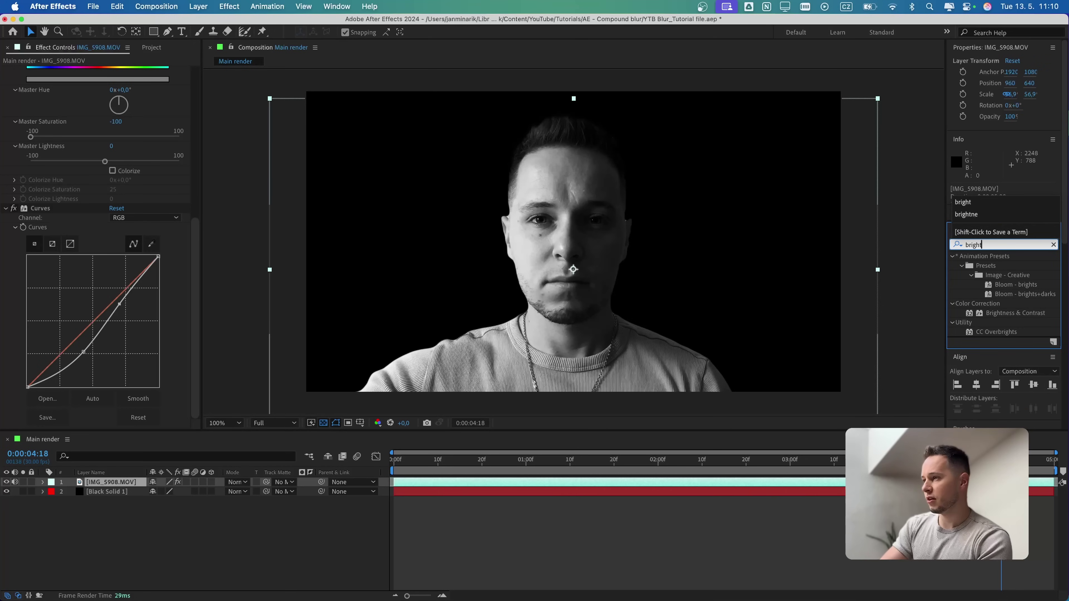
double_click(1014, 313)
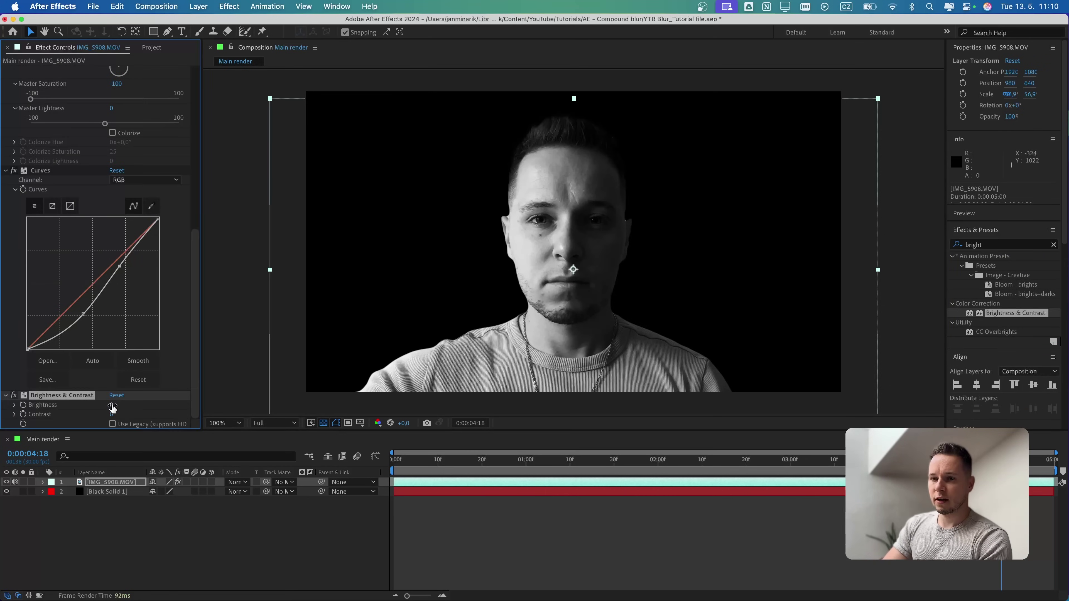
left_click_drag(111, 405, 67, 405)
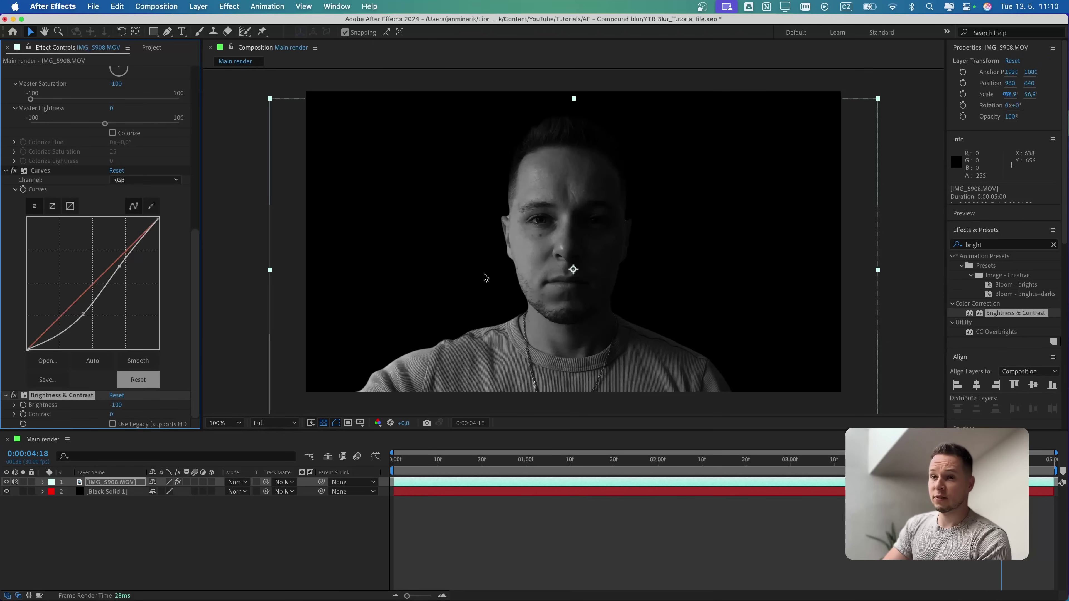
left_click(968, 244)
type("compoun")
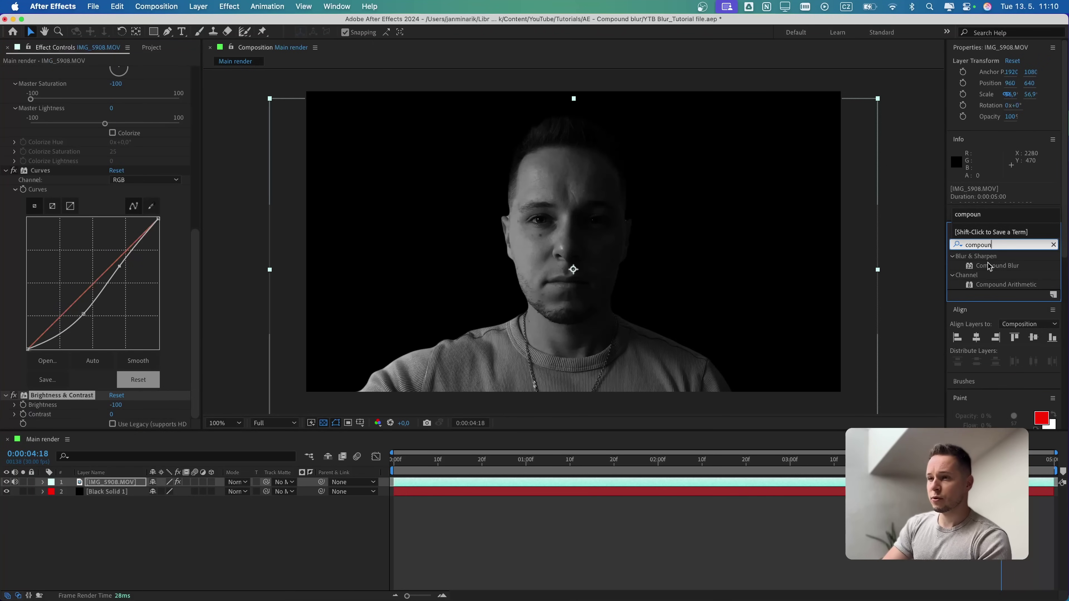
left_click_drag(993, 268, 165, 290)
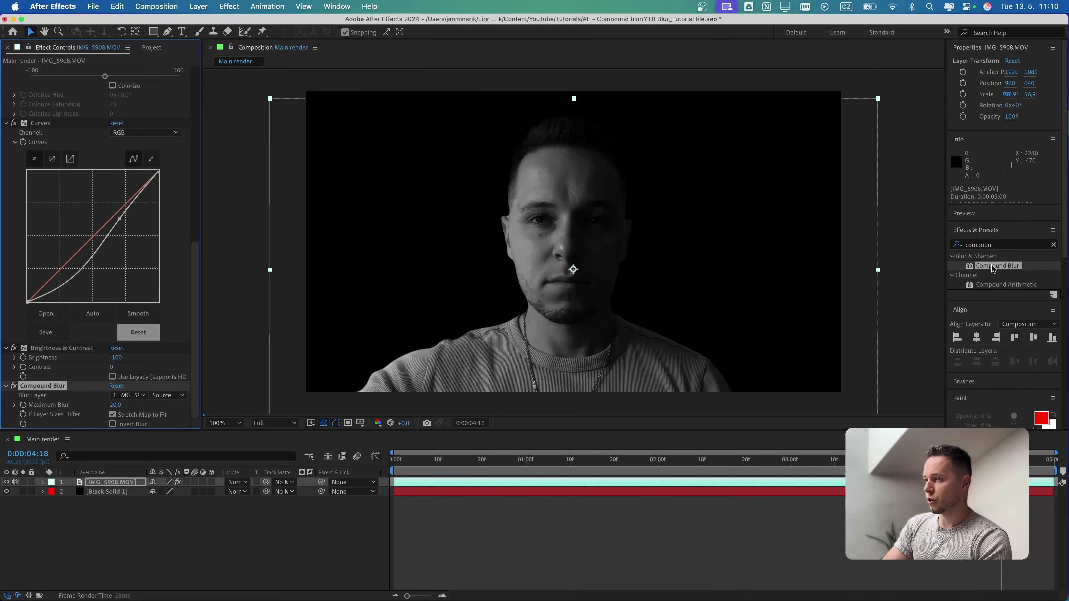
left_click(115, 405)
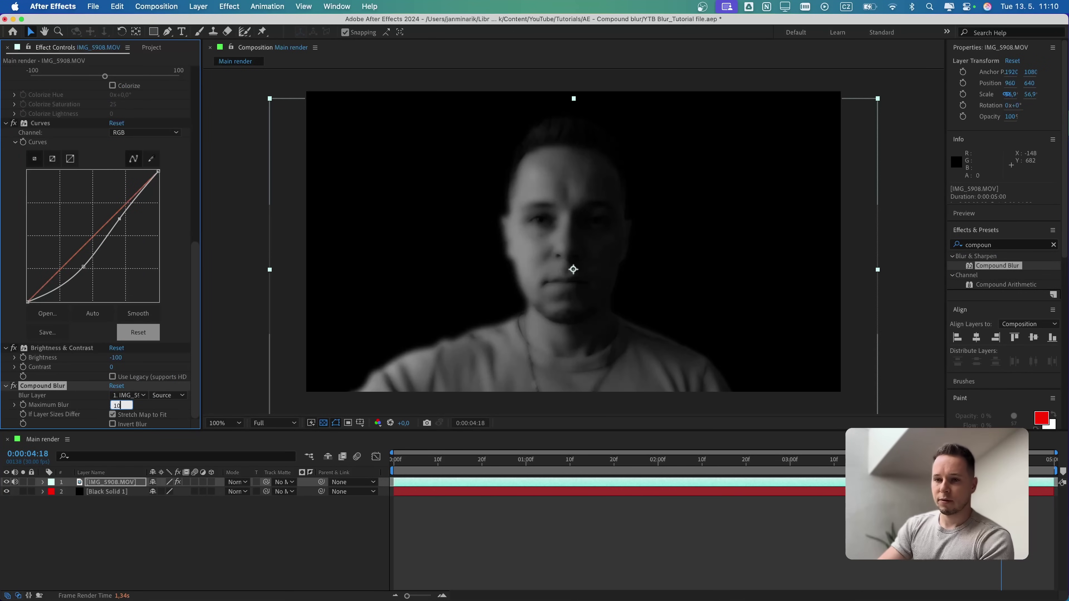
type("100")
key("Return")
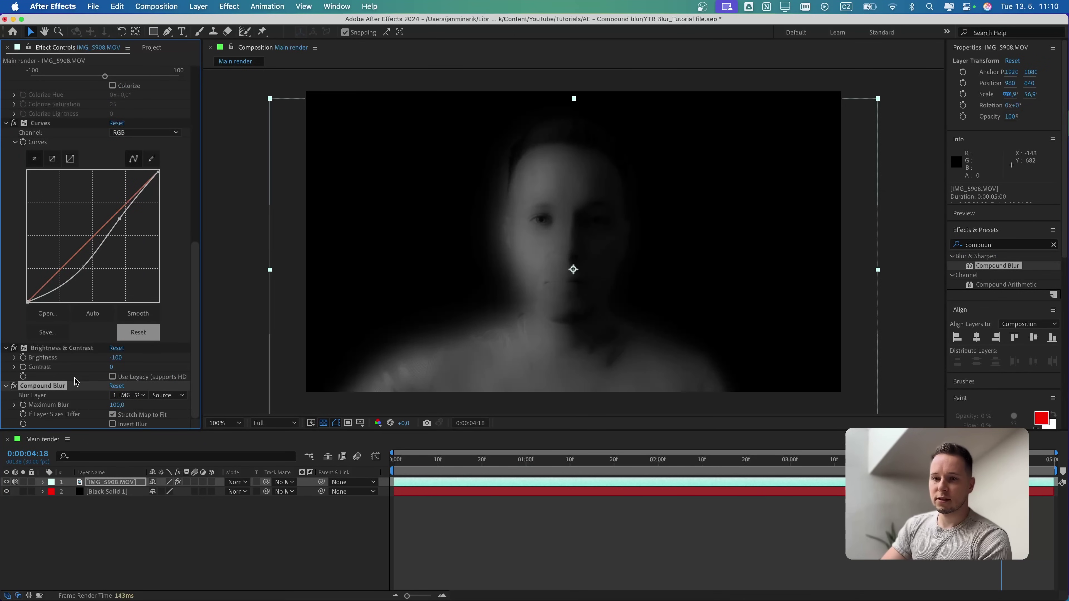
left_click(104, 502)
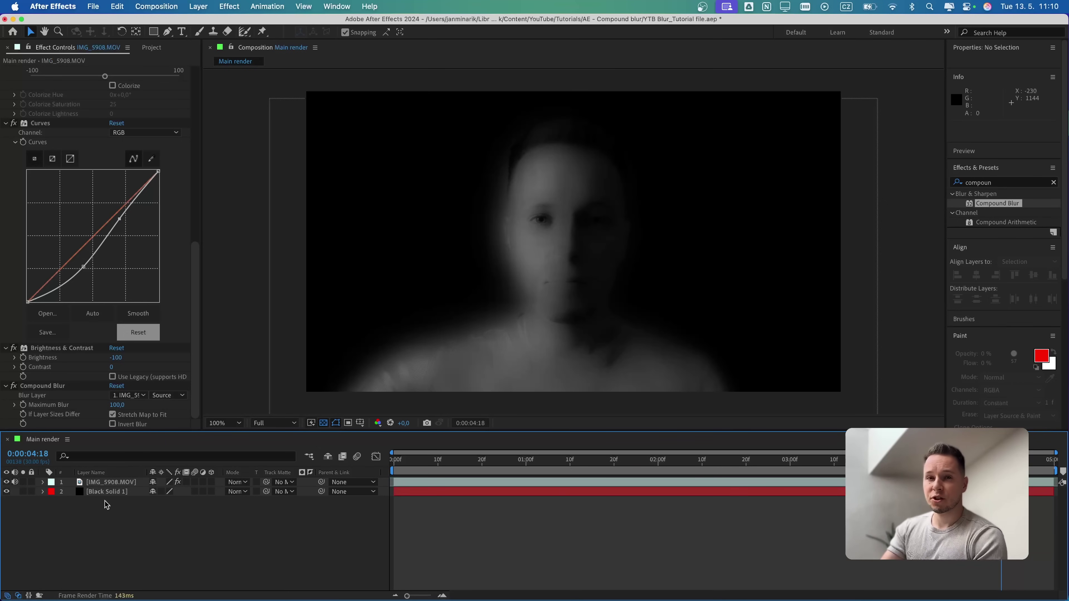
left_click(104, 483)
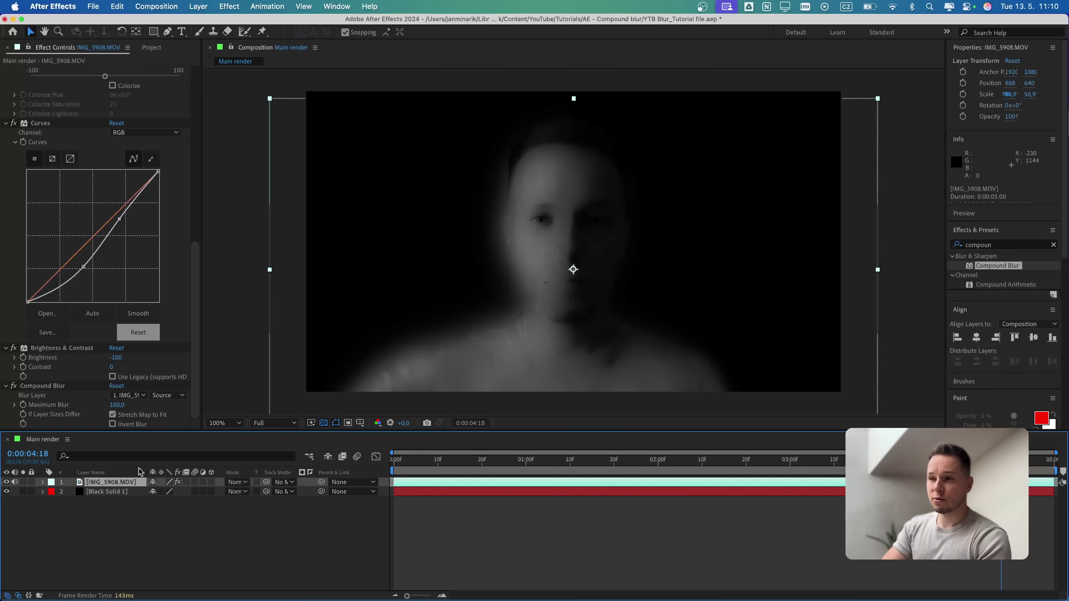
left_click(260, 519)
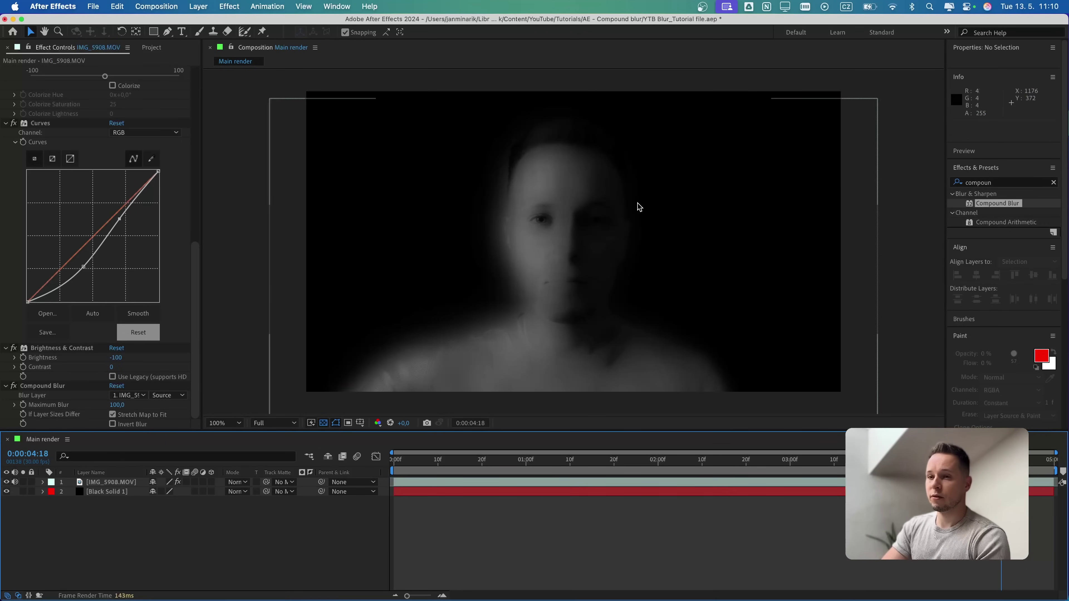
left_click(106, 481)
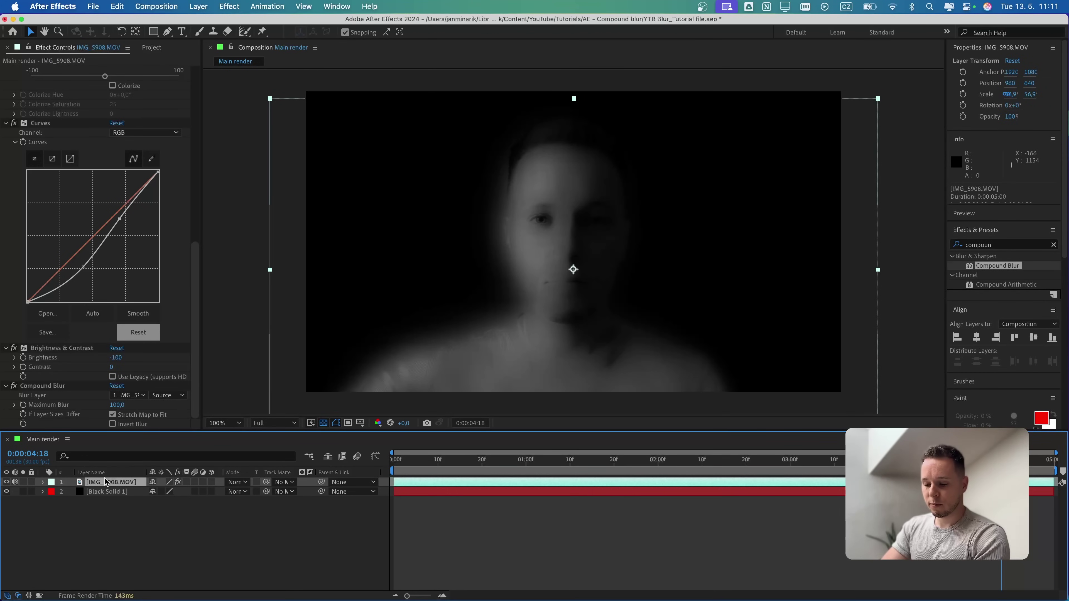
- Add an adjustment layer with Noise HLS set to Grain at 12% Lightness
key("super+alt+y")
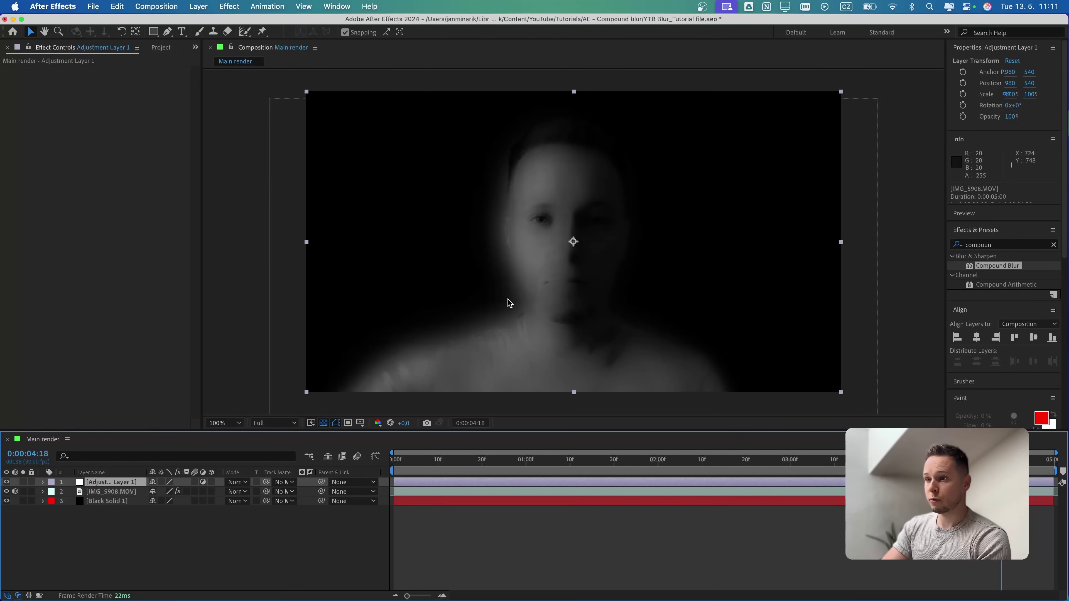
left_click(997, 248)
type("noise")
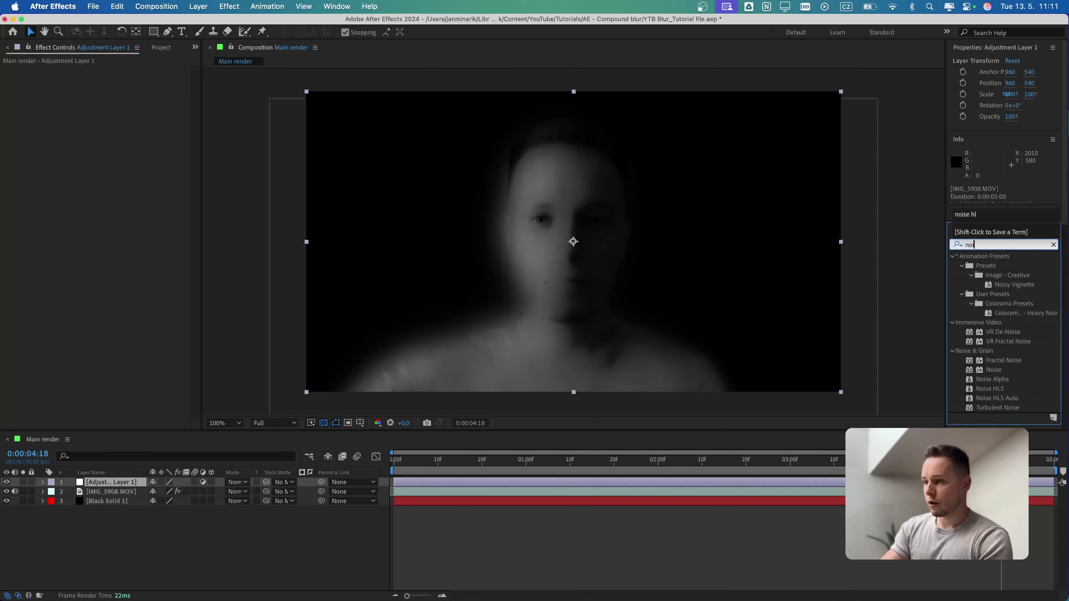
double_click(990, 275)
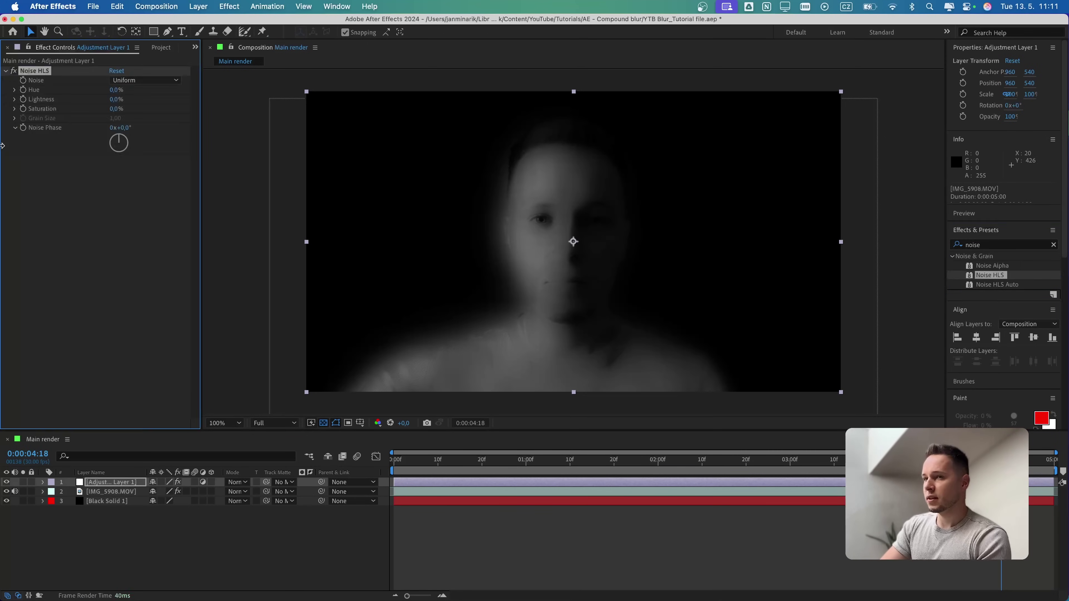
left_click(147, 82)
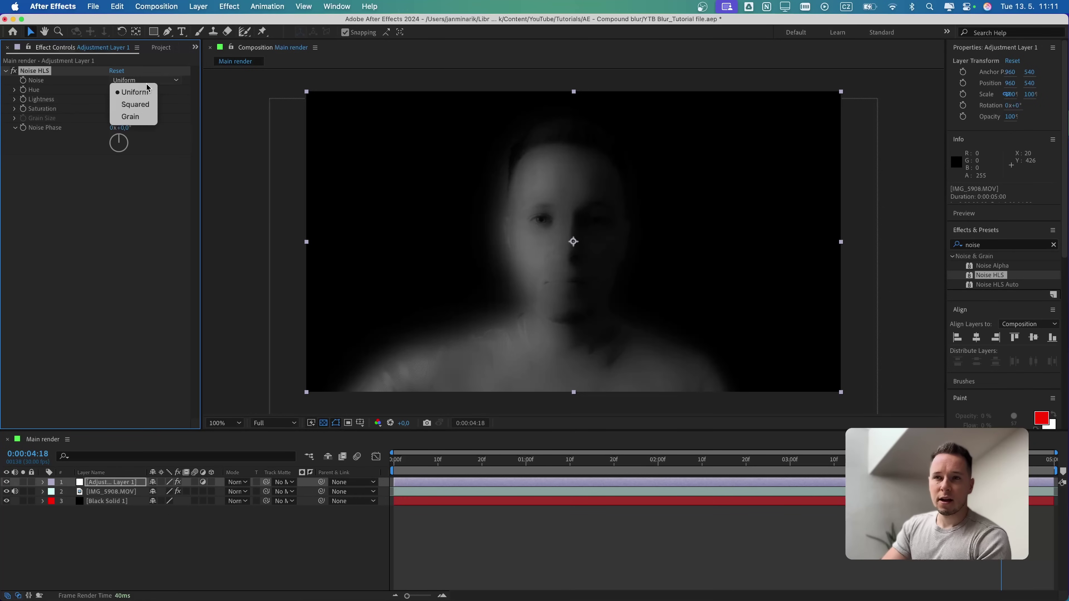
left_click(134, 117)
left_click(115, 99)
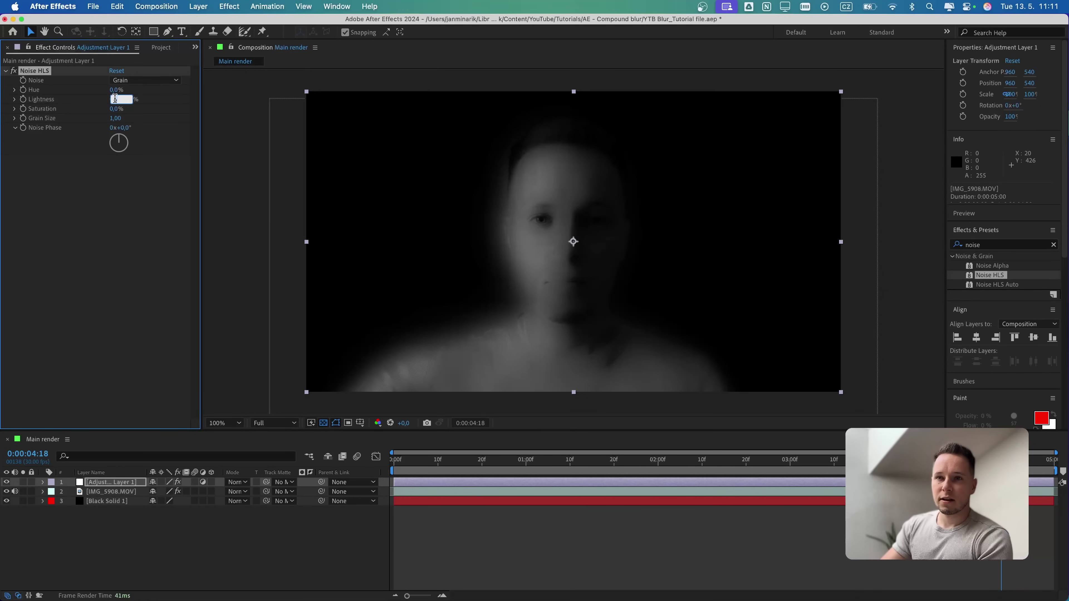
key("Return")
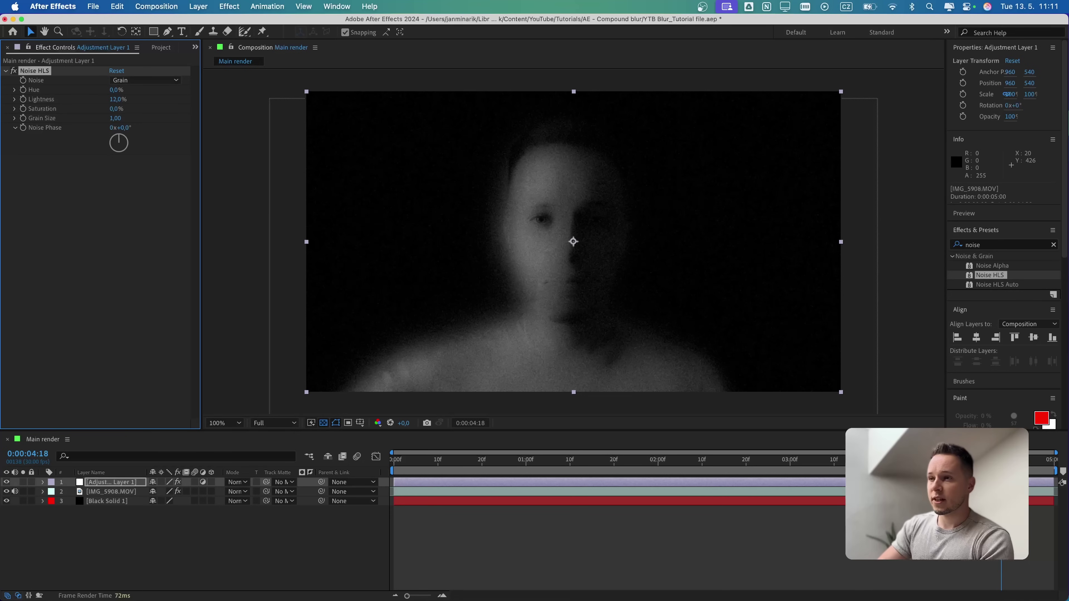
- Give Noise Phase the expression posterizeTime(8); random(10000) and scrub to check the grain
left_click(24, 128, "alt")
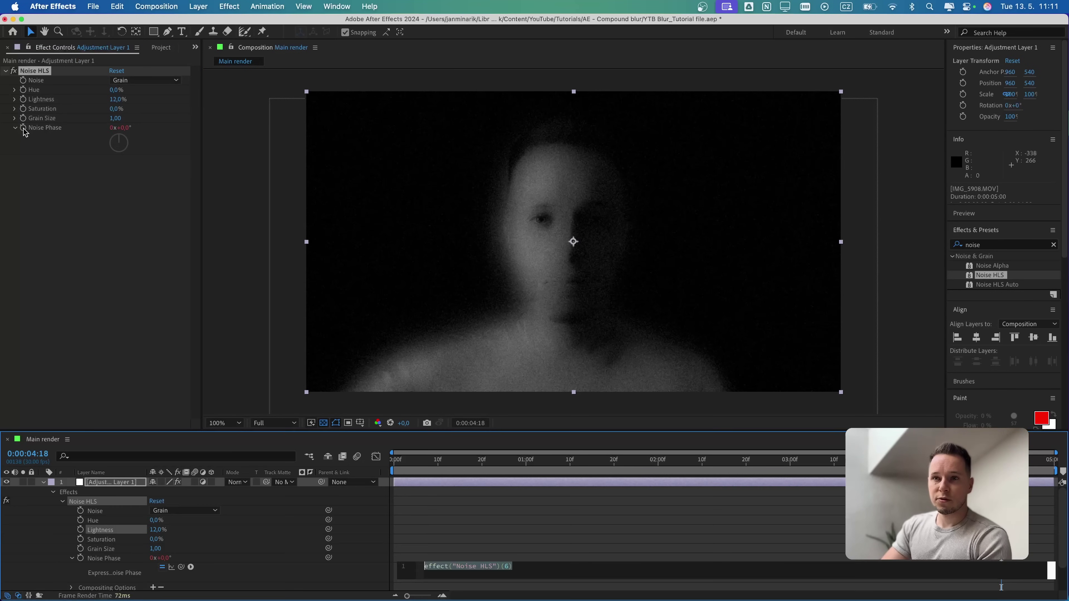
left_click(479, 536)
type("posteri")
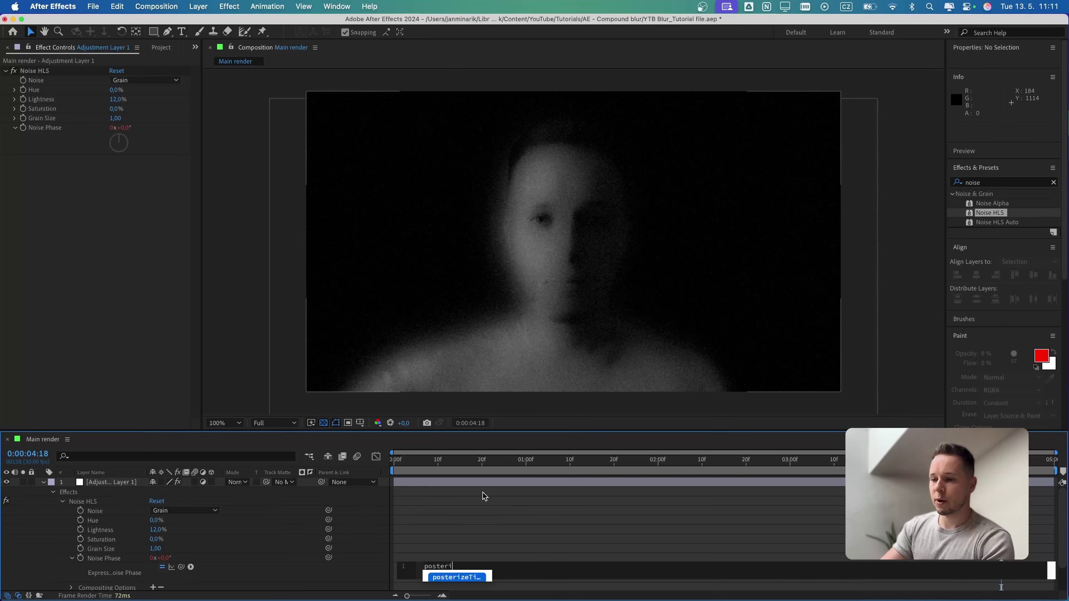
key("Return")
type("8); ")
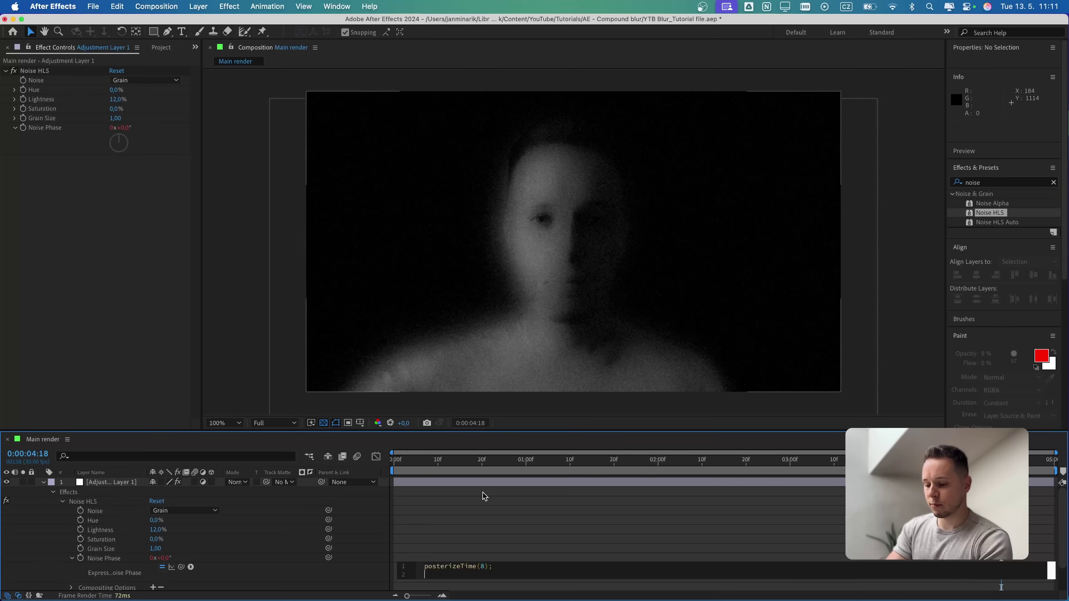
type("rand")
key("Return")
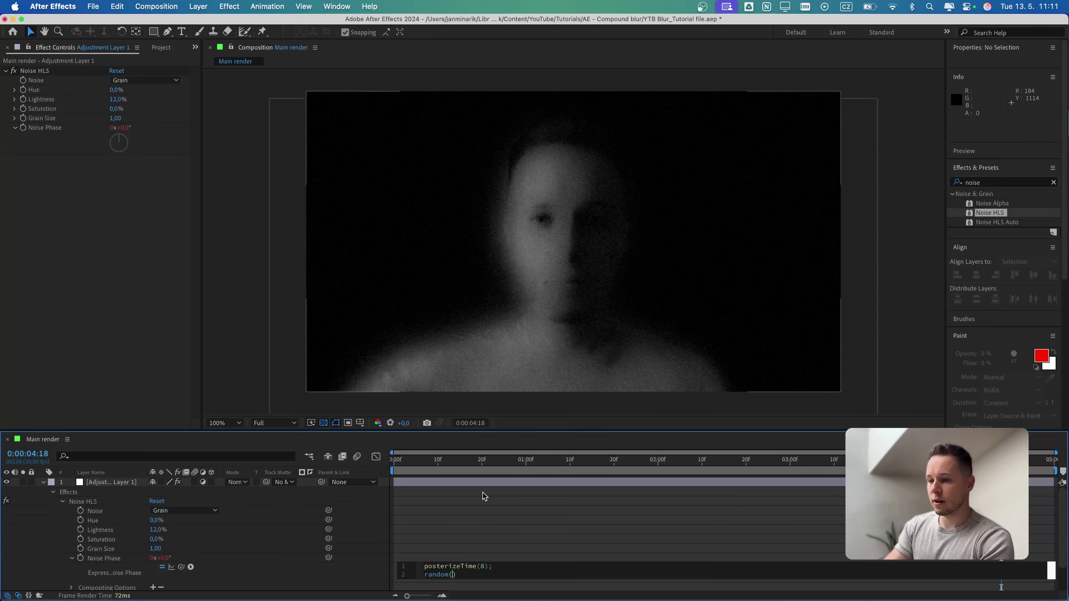
type("10000")
left_click(451, 462)
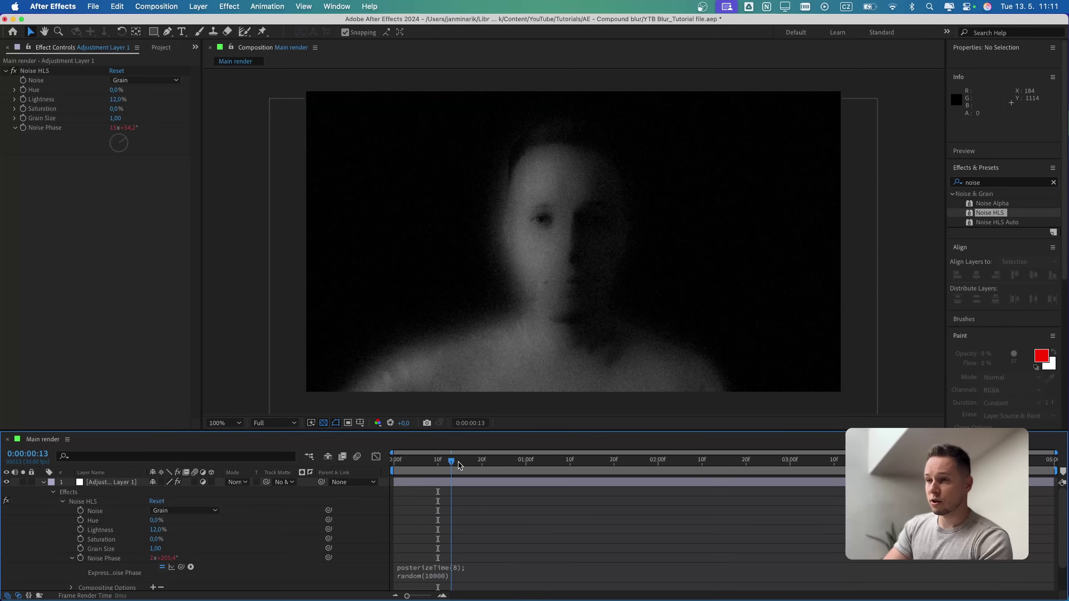
left_click_drag(459, 464, 429, 464)
- Preview the crumpled paper texture clip from the Project panel
key("u")
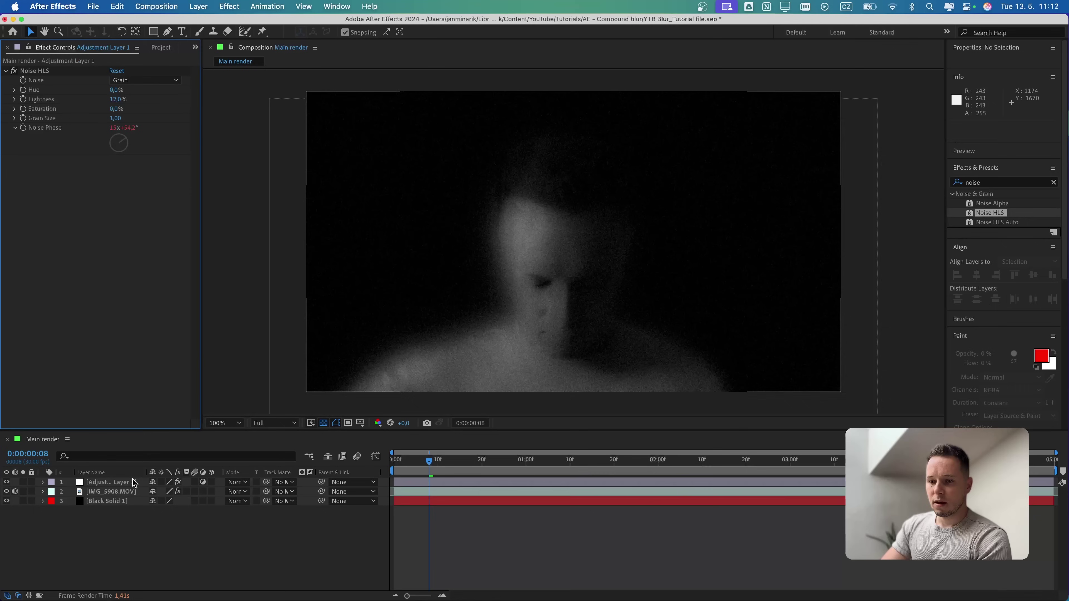
left_click(164, 47)
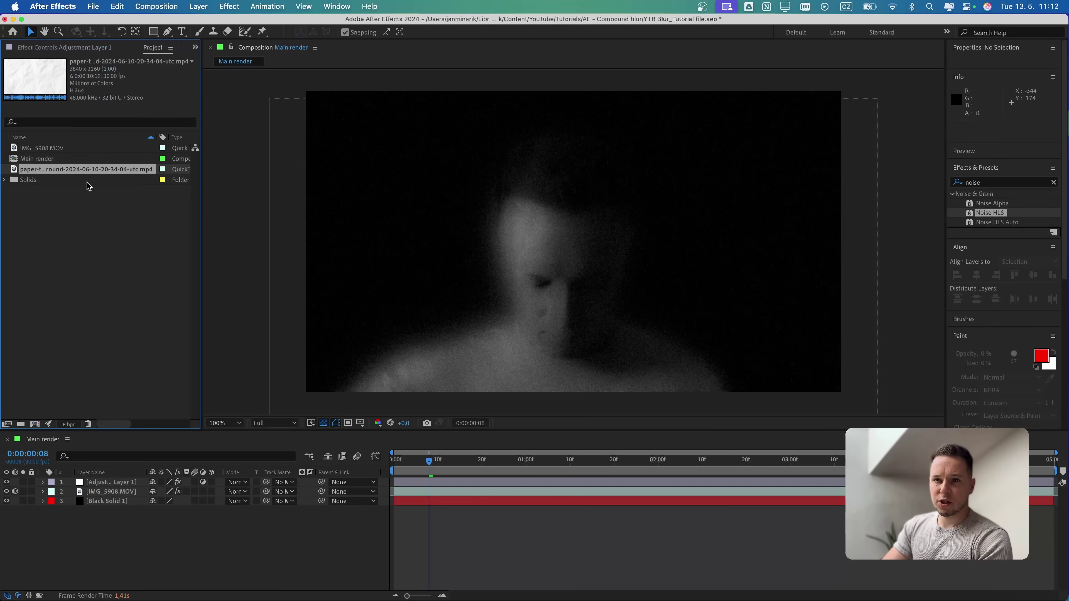
double_click(34, 171)
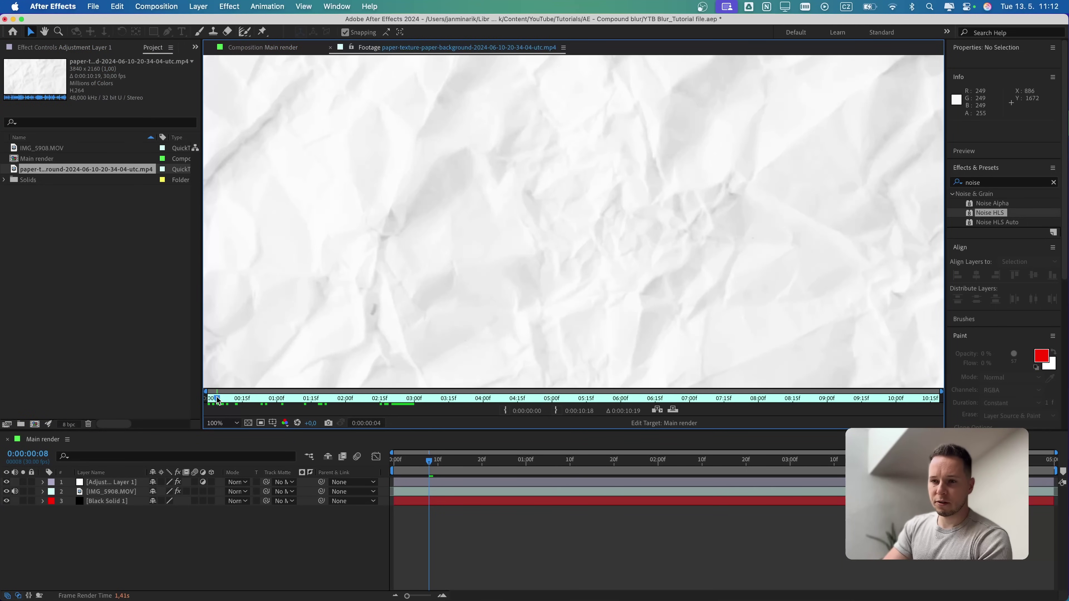
left_click_drag(217, 399, 402, 403)
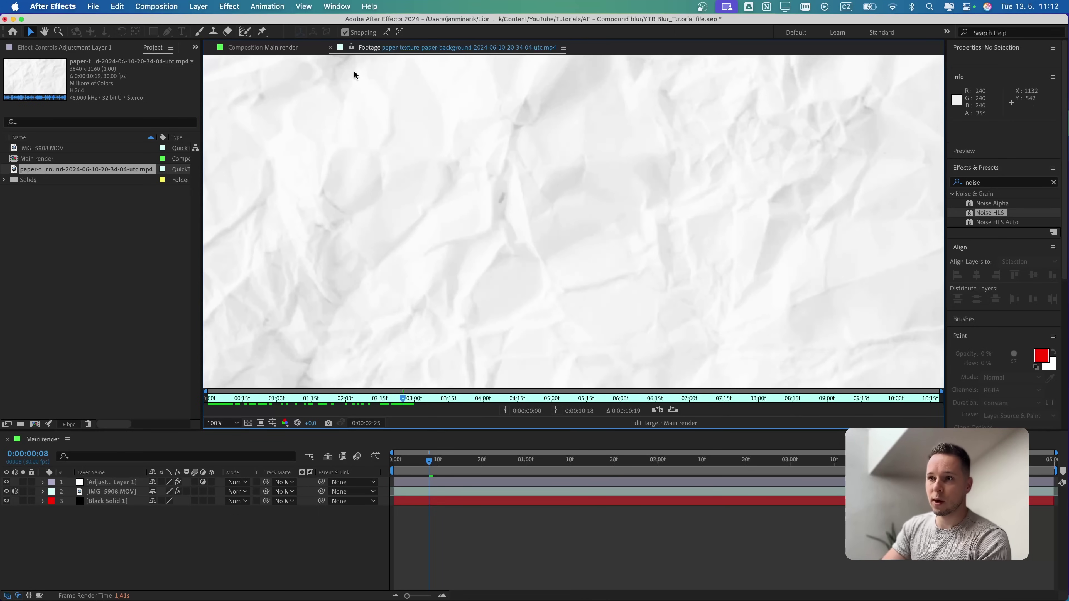
left_click(330, 47)
- Place the paper clip below the adjustment layer, scale it to fit, and blend it in Soft Light
left_click_drag(58, 170, 103, 488)
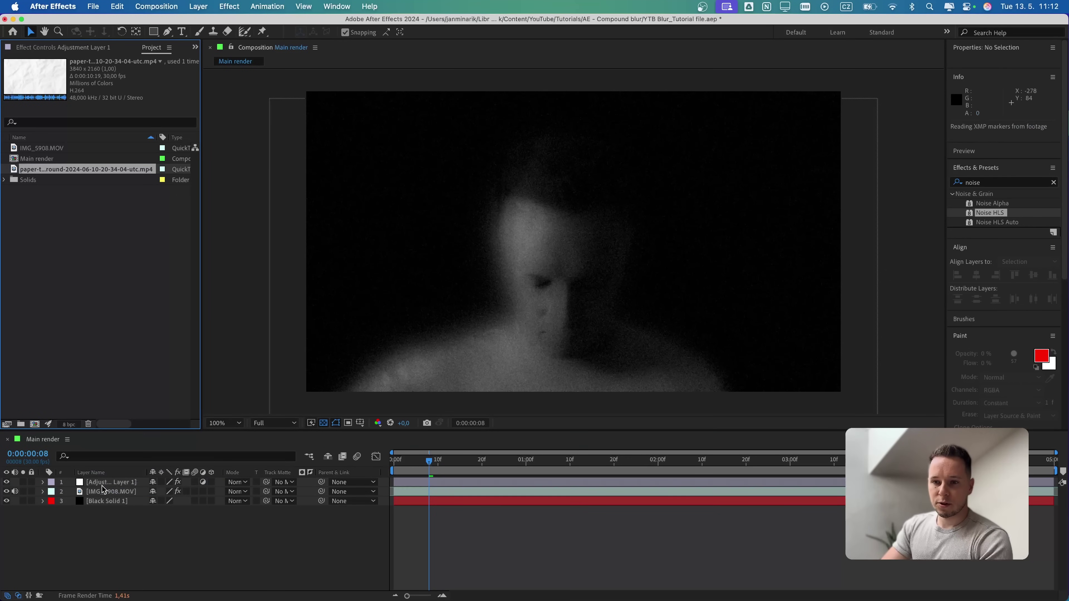
key("comma")
key("comma")
left_click_drag(754, 244, 723, 241)
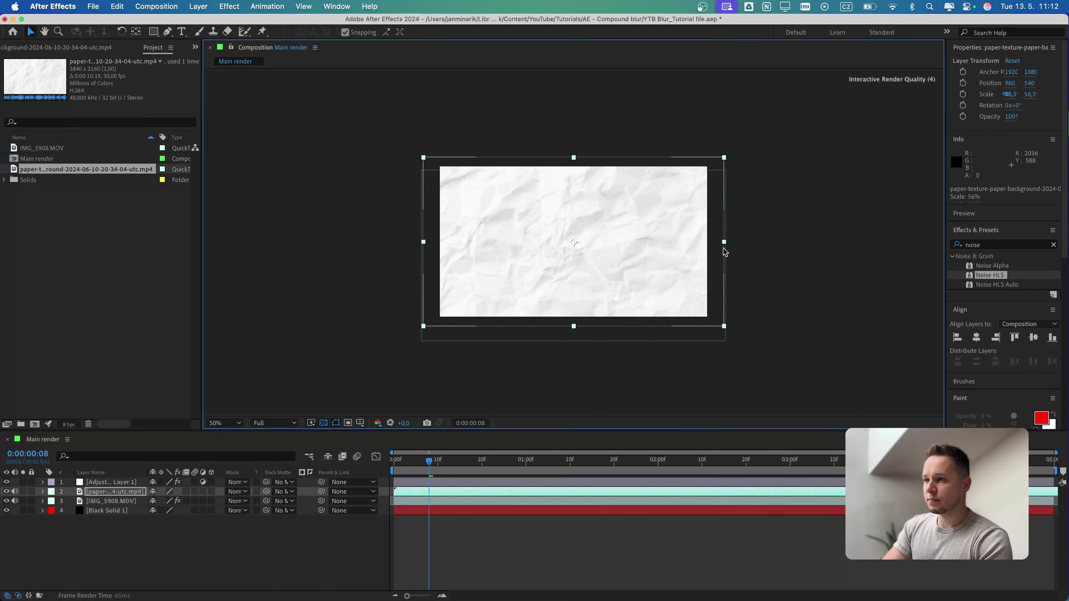
key("period")
key("period")
left_click(236, 491)
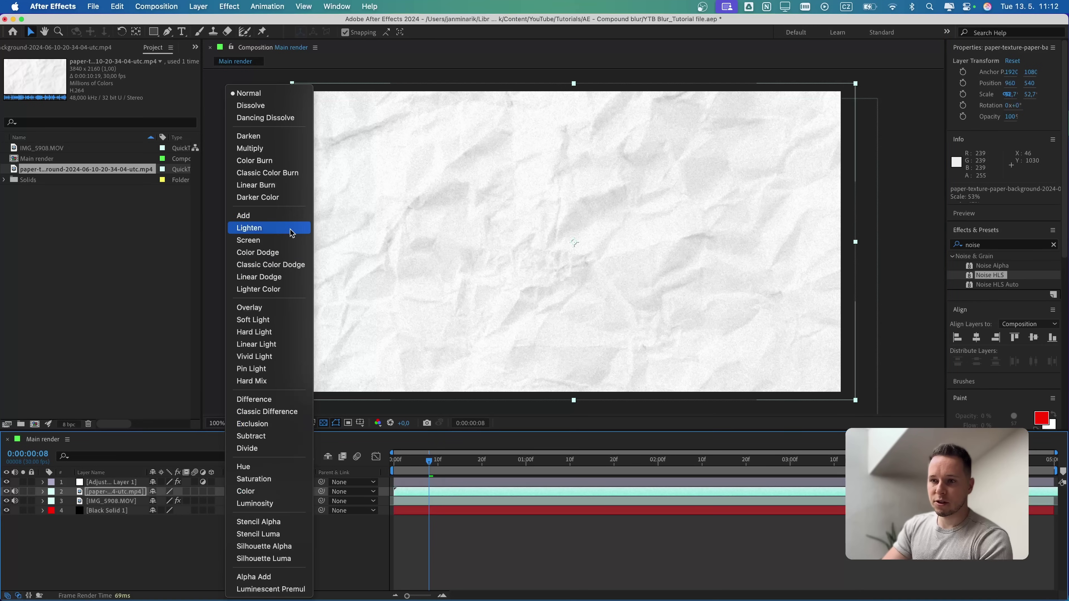
left_click(262, 322)
left_click(261, 324)
key("space")
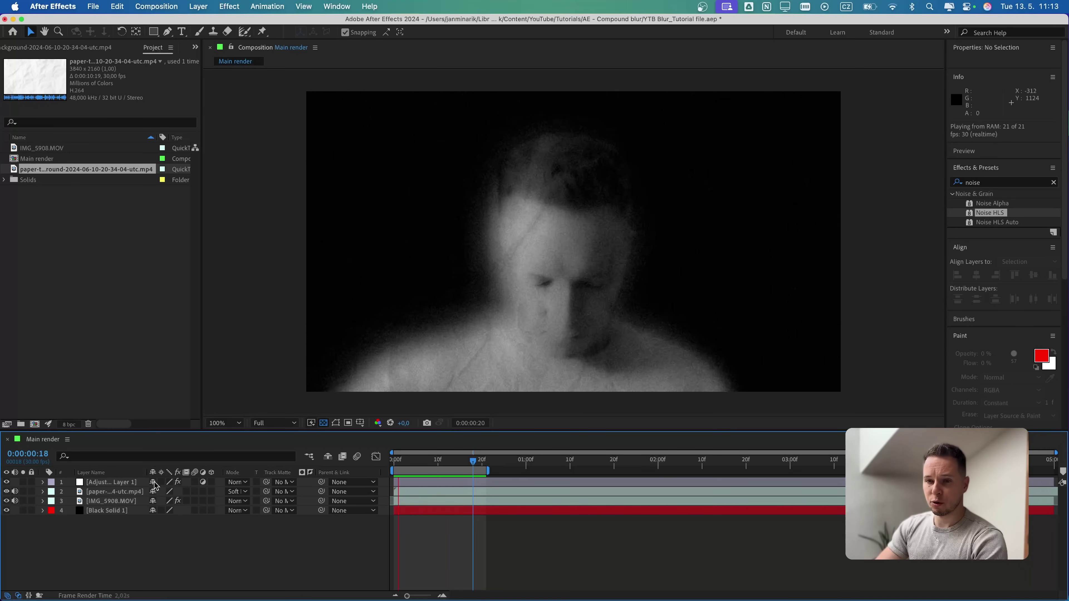
- Apply Levels to the paper texture layer and bring its gamma down to about 0.73
left_click(112, 491)
left_click(989, 244)
type("levels")
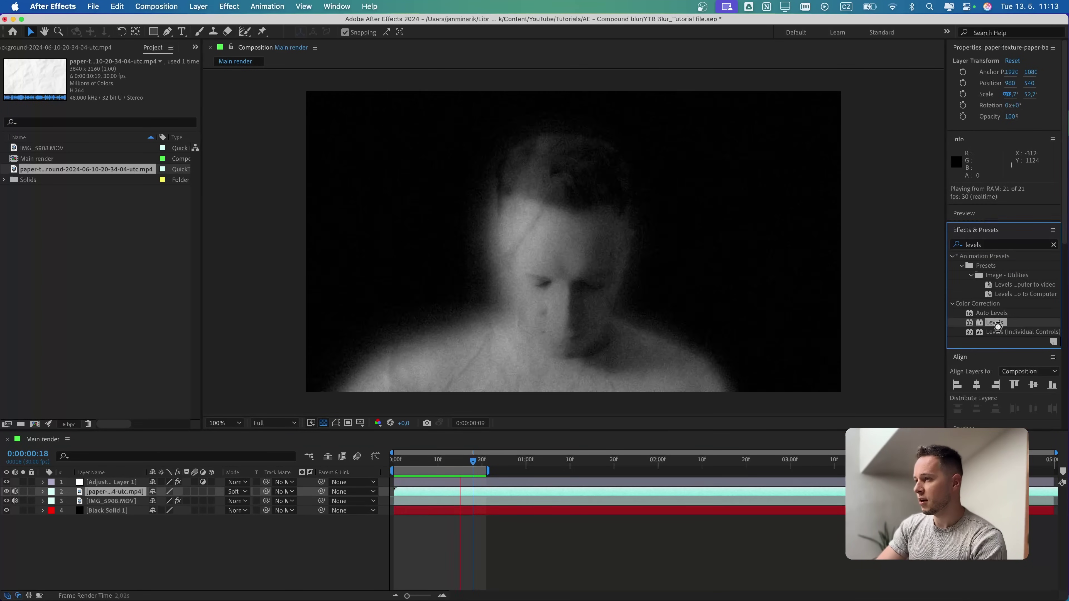
double_click(994, 322)
left_click_drag(102, 138, 139, 139)
left_click(459, 464)
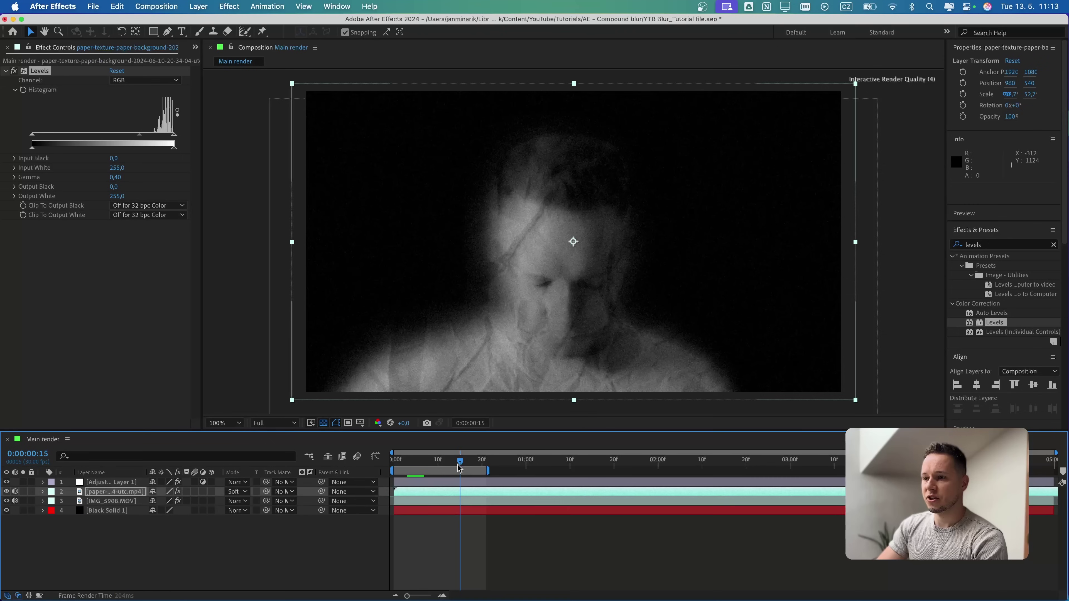
left_click_drag(138, 137, 64, 138)
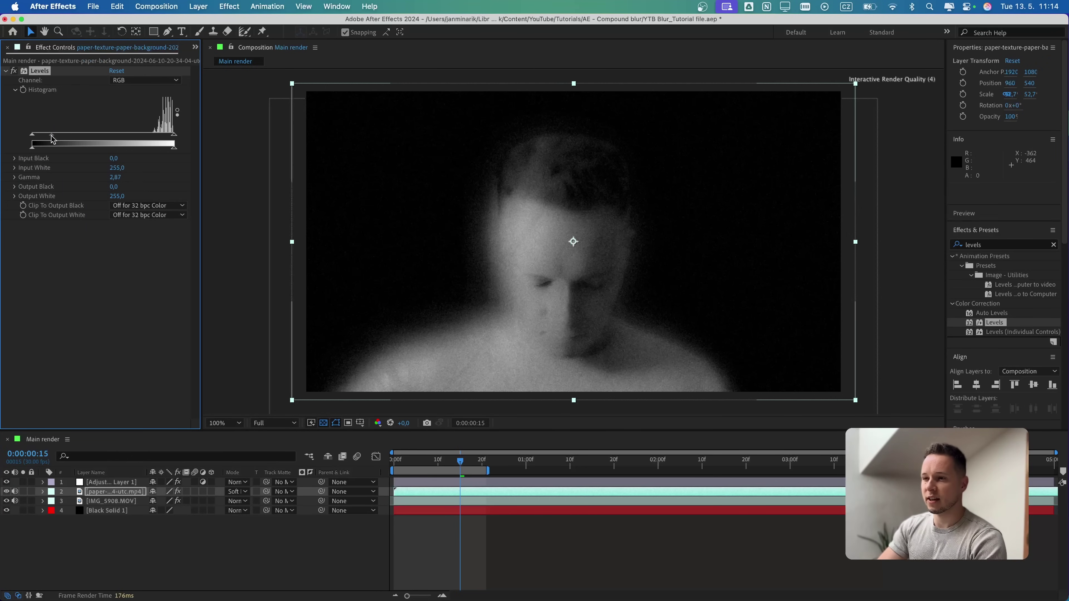
left_click_drag(52, 139, 119, 140)
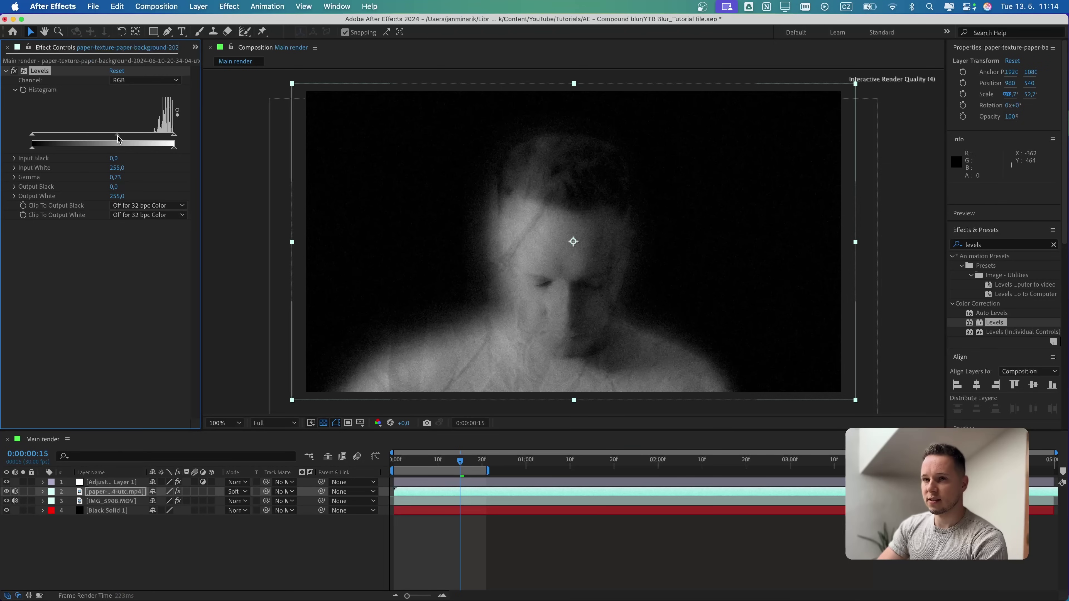
- Set the IMG_5908.MOV footage's Brightness to -150
left_click(110, 501)
scroll(185, 290, "down", 10)
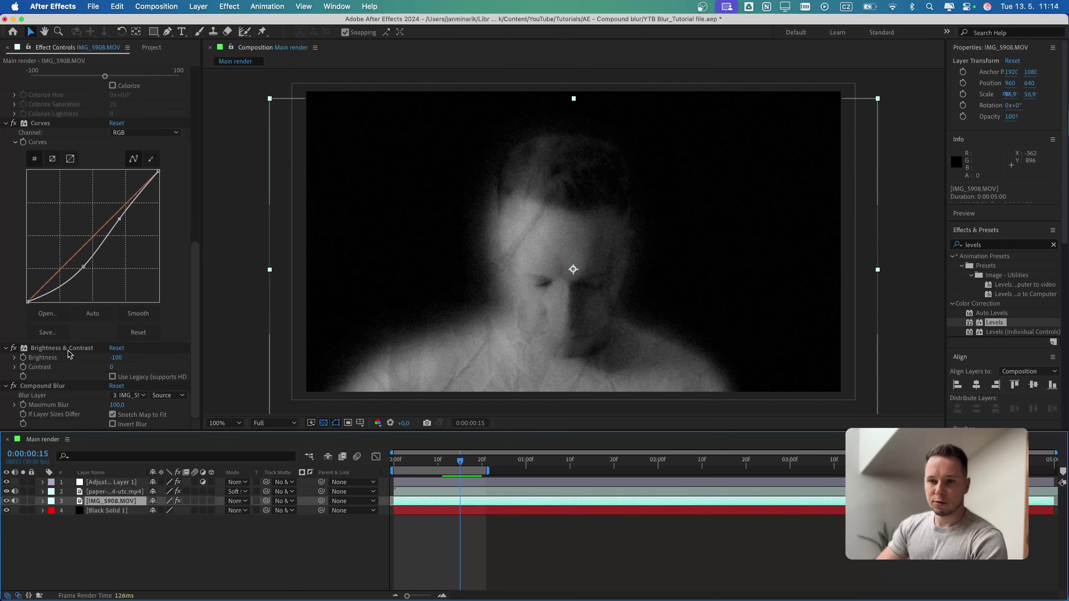
left_click(113, 358)
type("-150")
key("Return")
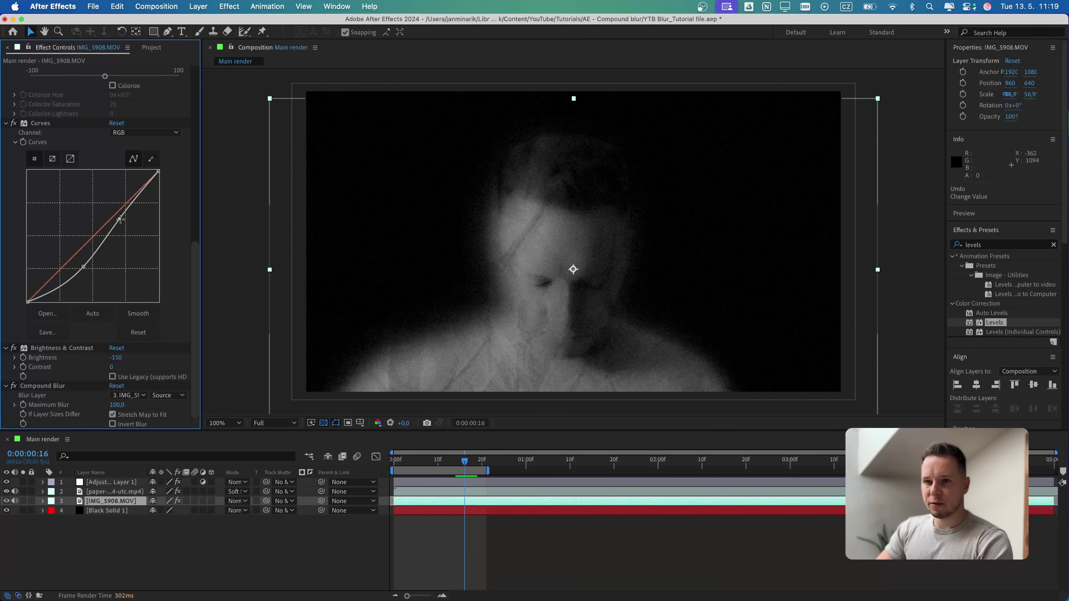
- Reshape the footage's Curves so the shadows crush to pure black
left_click_drag(120, 219, 125, 228)
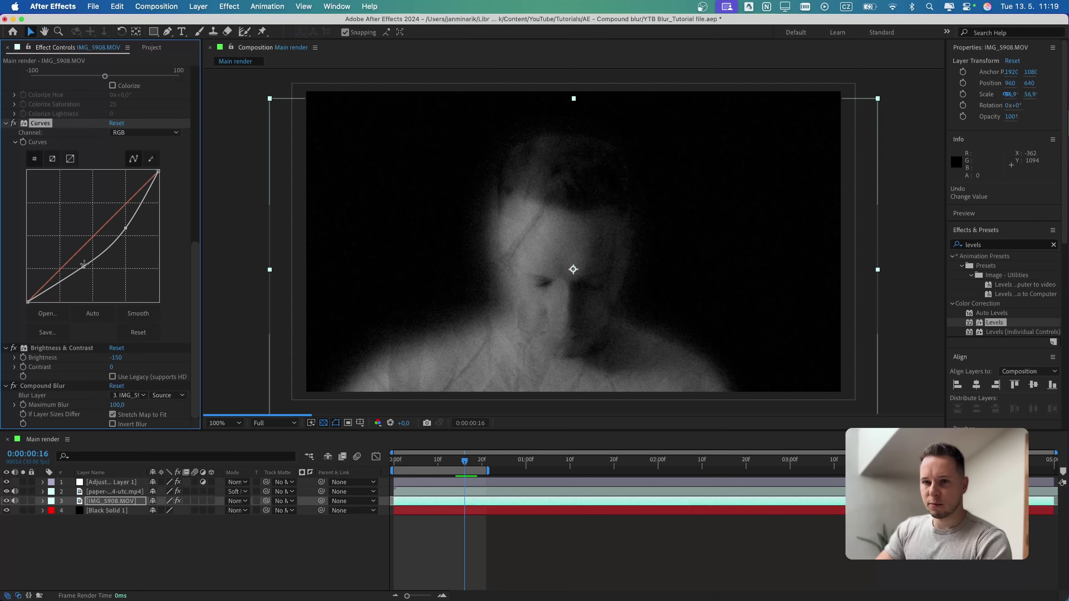
left_click_drag(83, 264, 93, 298)
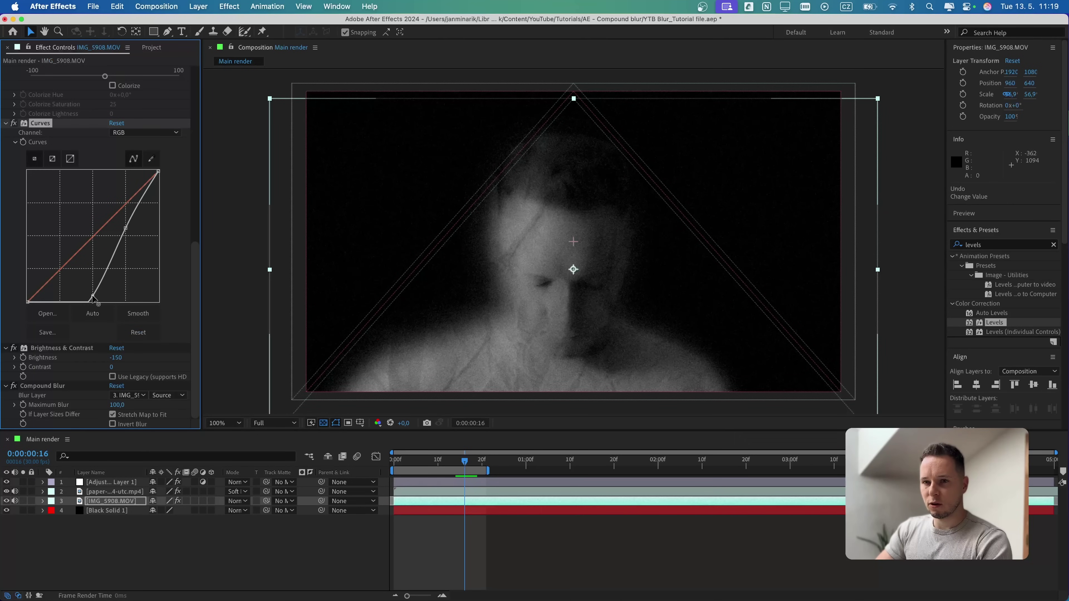
left_click_drag(129, 233, 132, 238)
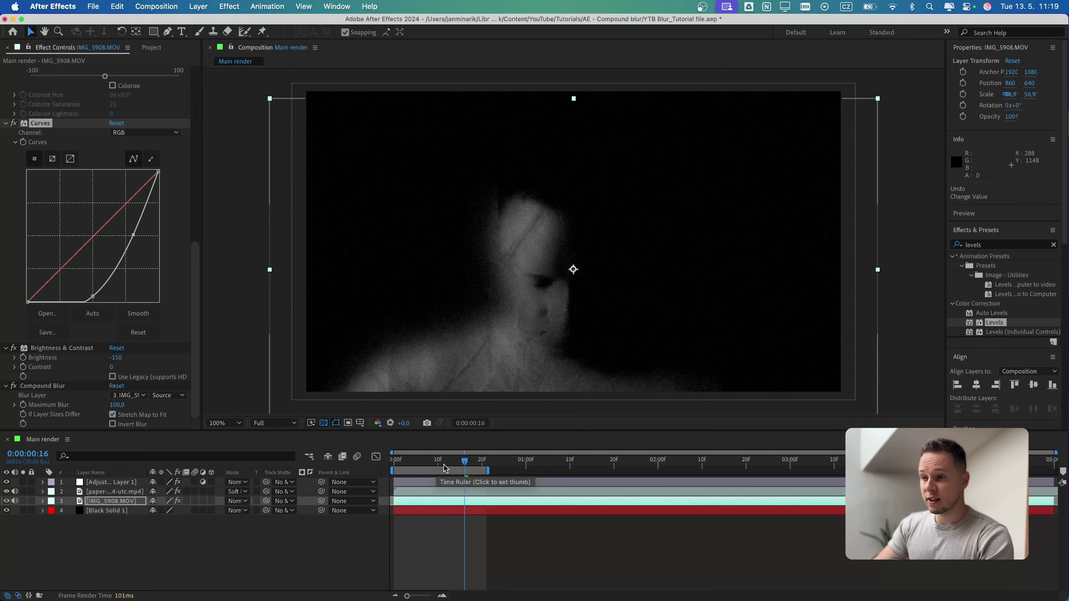
- Split the portrait layer at frame 10 and give the later piece a Maximum Blur of 300
left_click(437, 468)
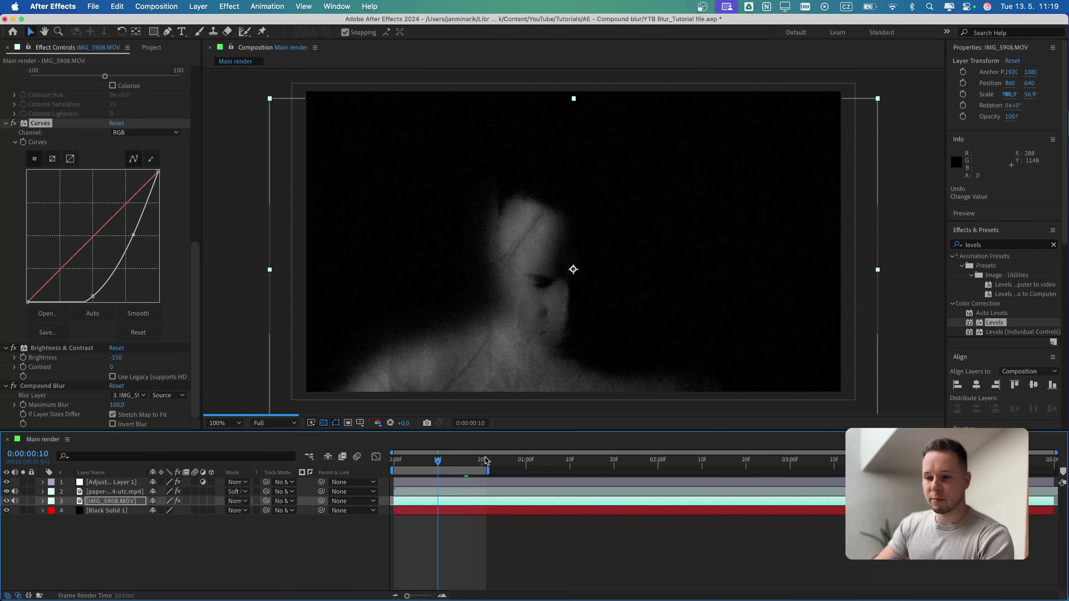
left_click(474, 501)
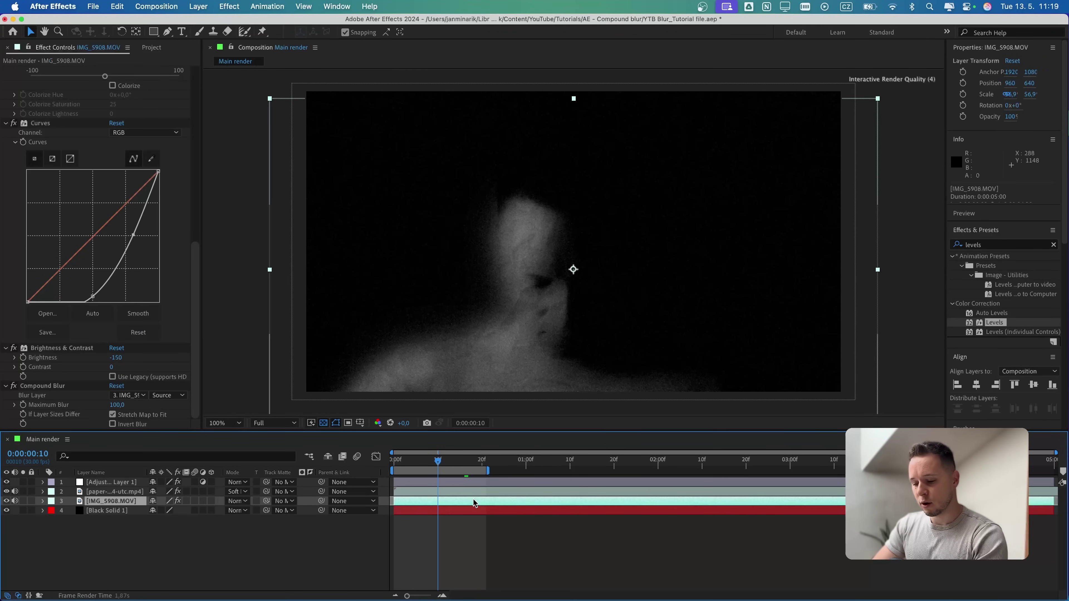
key("super+shift+d")
double_click(501, 473)
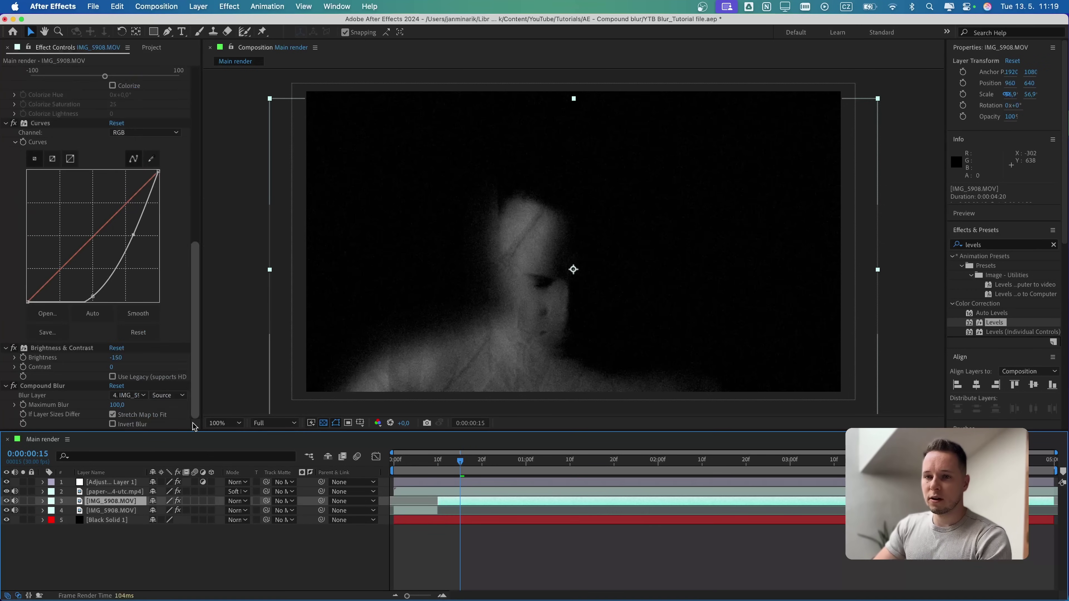
left_click(119, 404)
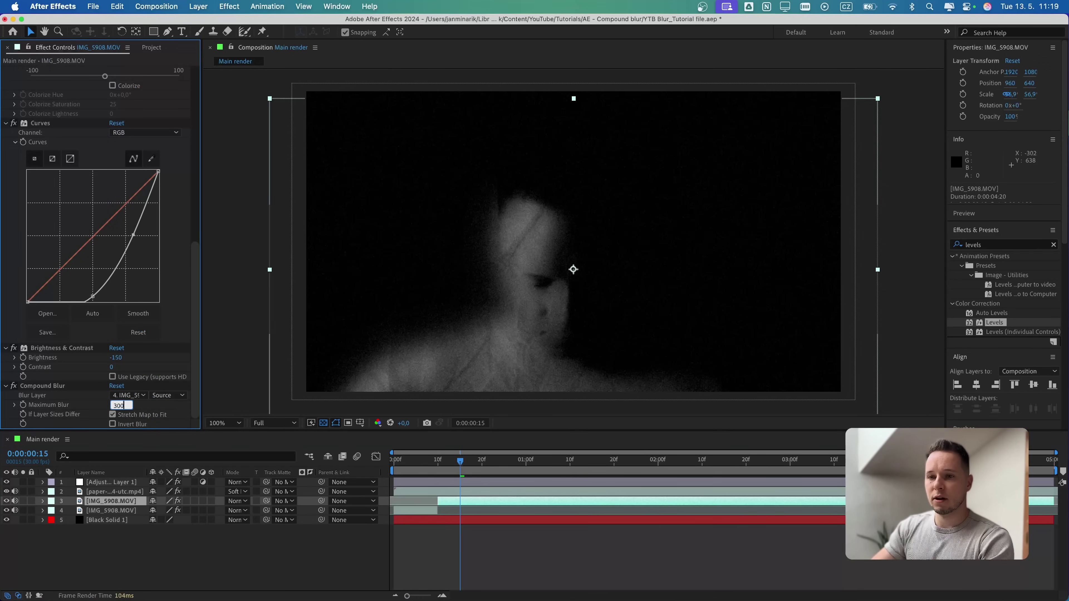
key("Return")
- Set that piece's Brightness to -80 and raise the Curves shadow point
key("super+z")
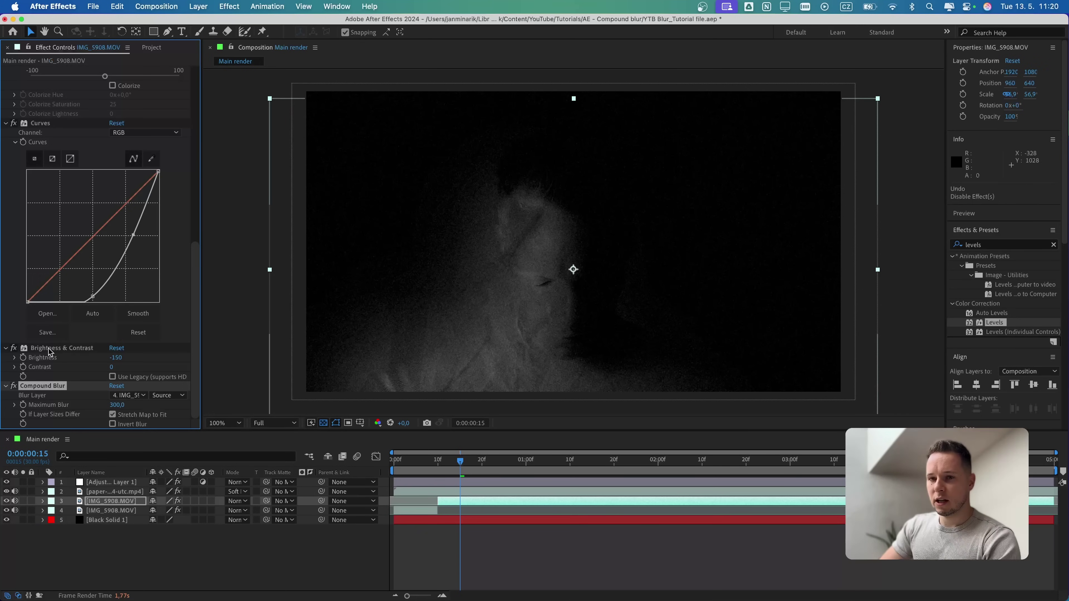
left_click(116, 358)
type("-")
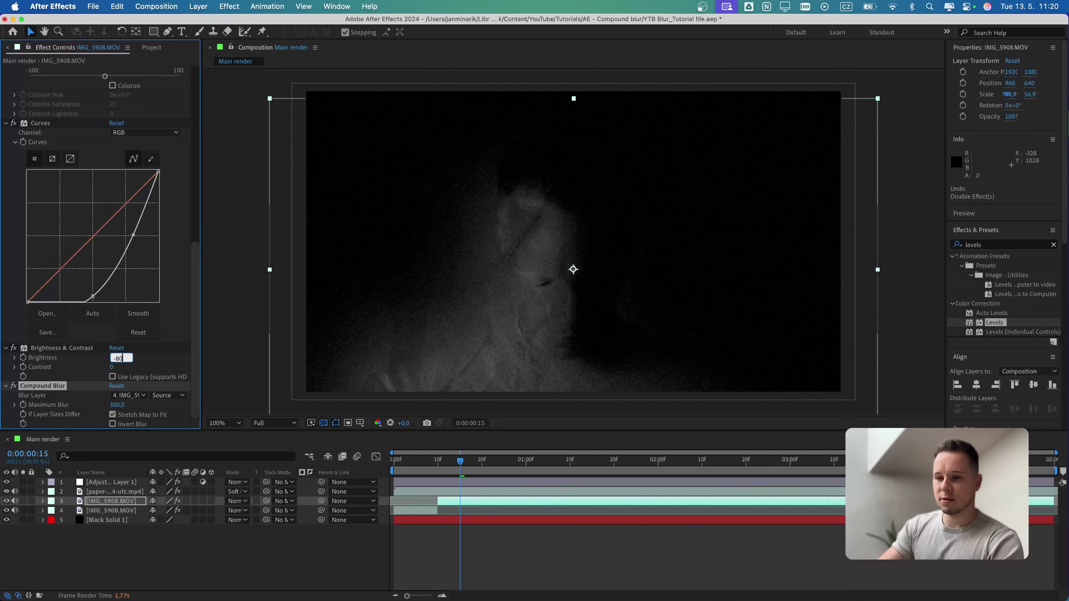
key("Return")
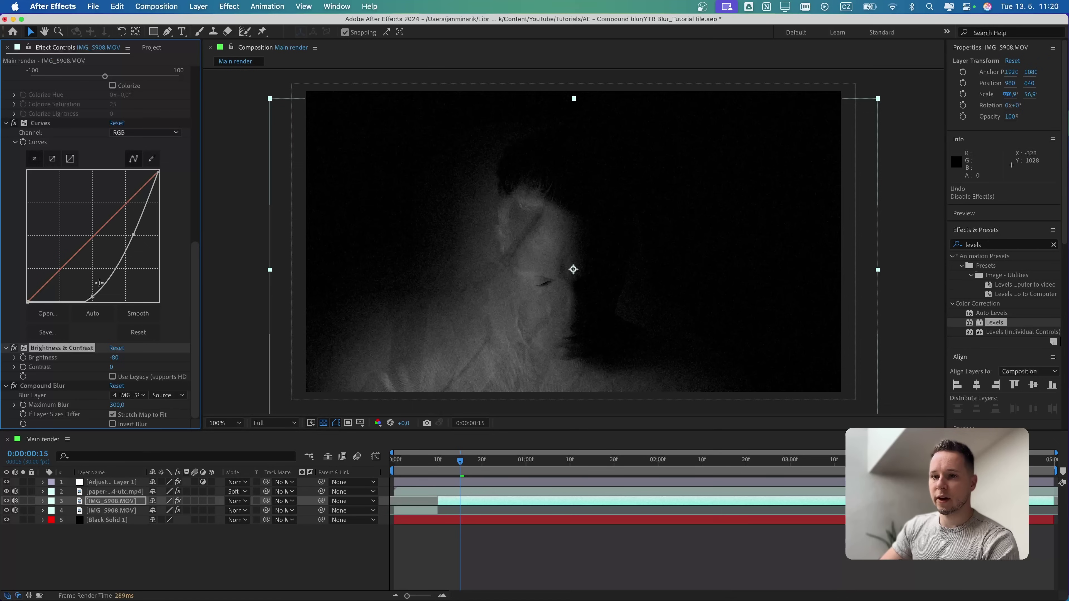
left_click(130, 246)
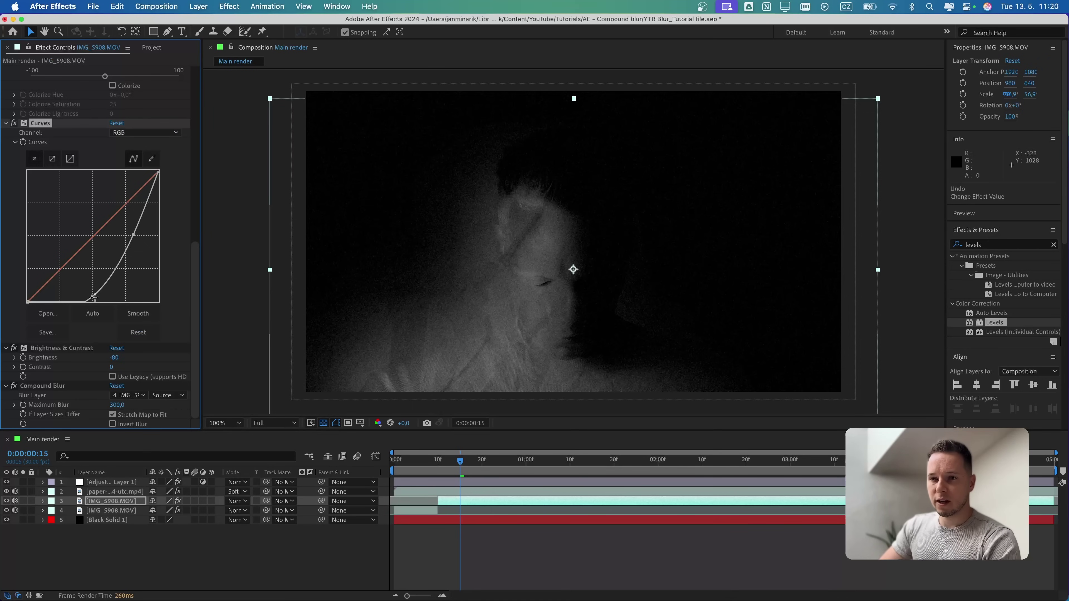
left_click_drag(93, 297, 97, 283)
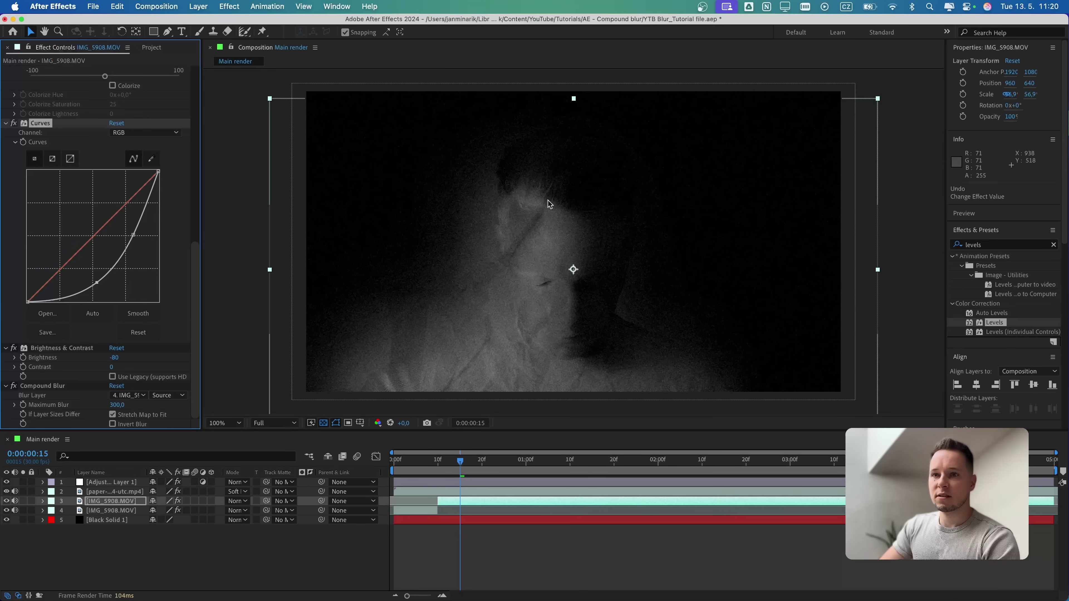
scroll(108, 176, "up", 3)
- Split the IMG_5908.MOV footage again at frame 20 and near 0:00:01:10, leaving four pieces
scroll(108, 175, "down", 3)
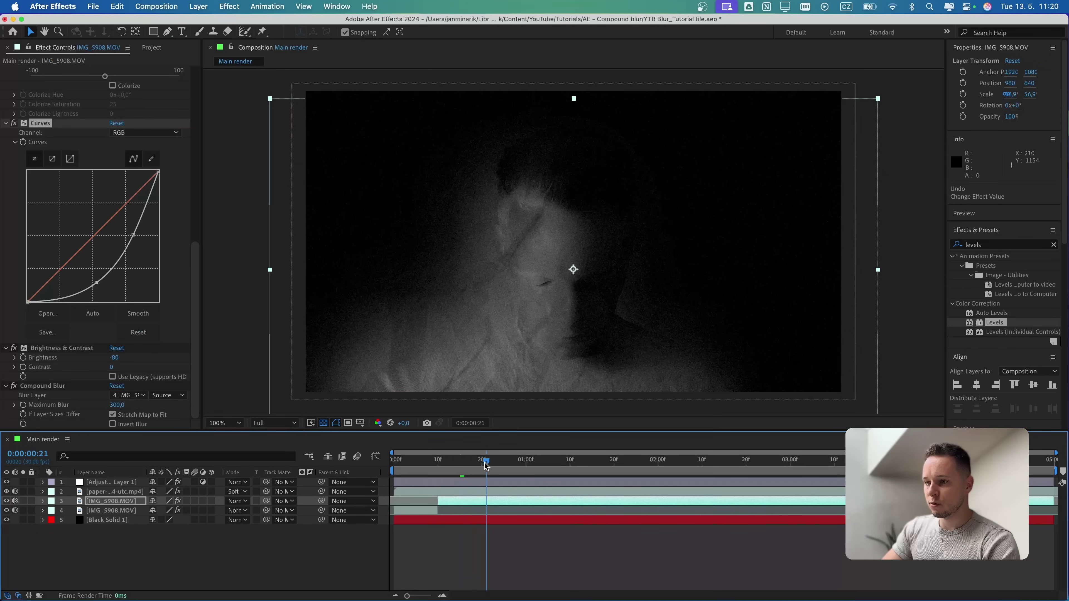
left_click_drag(460, 461, 482, 461)
left_click(488, 504)
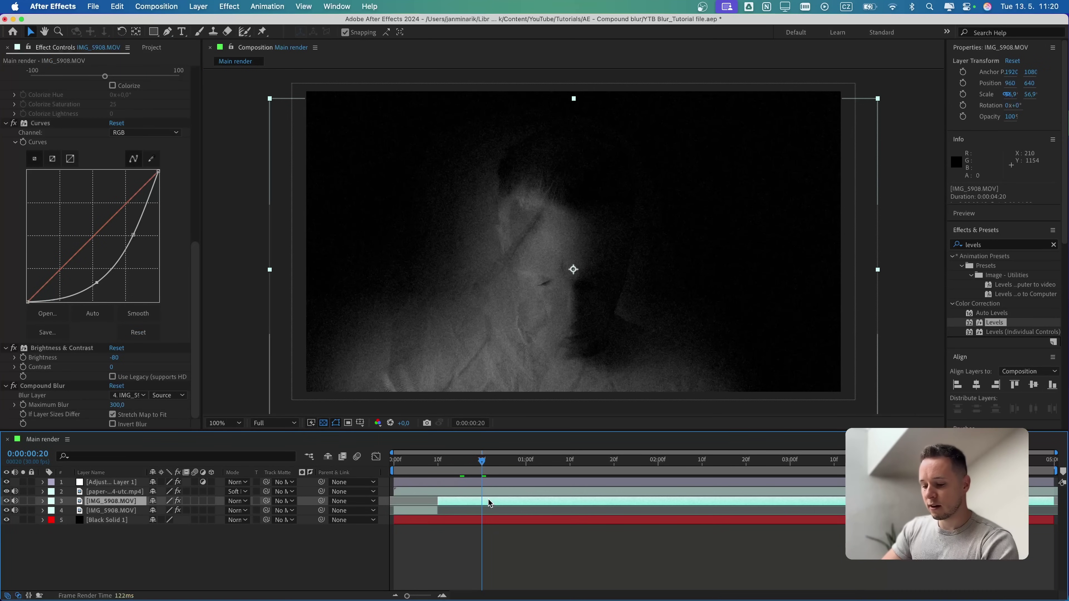
key("ctrl+shift+d")
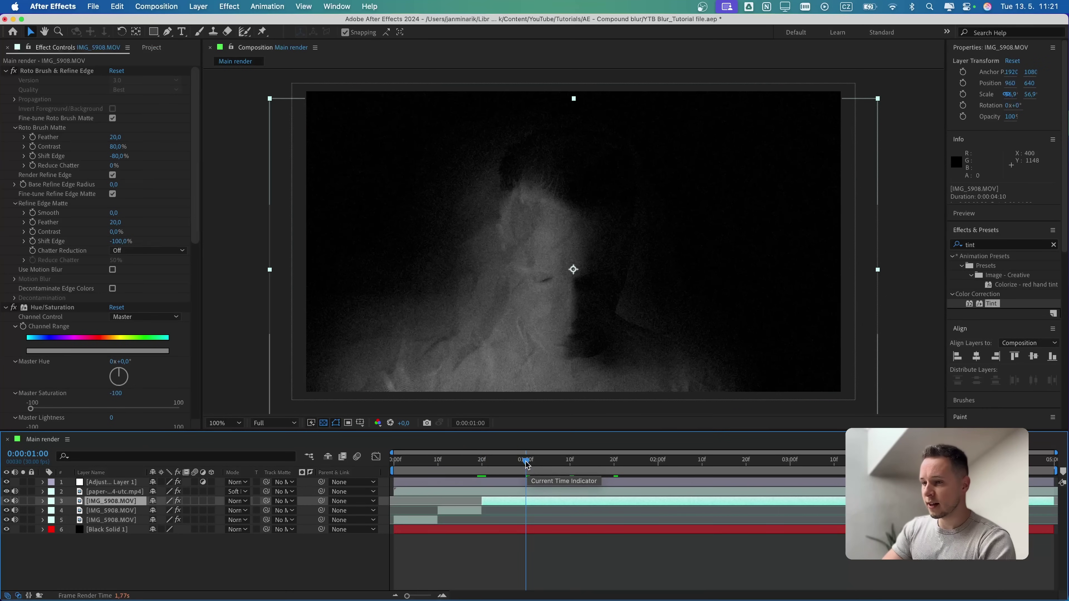
left_click_drag(526, 463, 570, 465)
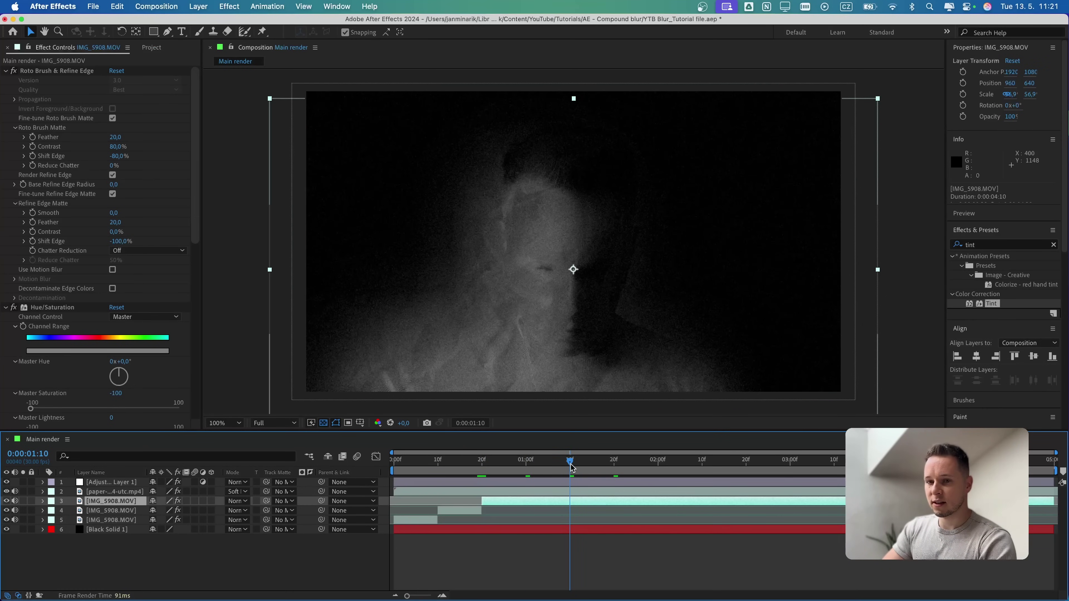
key("ctrl+shift+d")
left_click(521, 461)
left_click(522, 510)
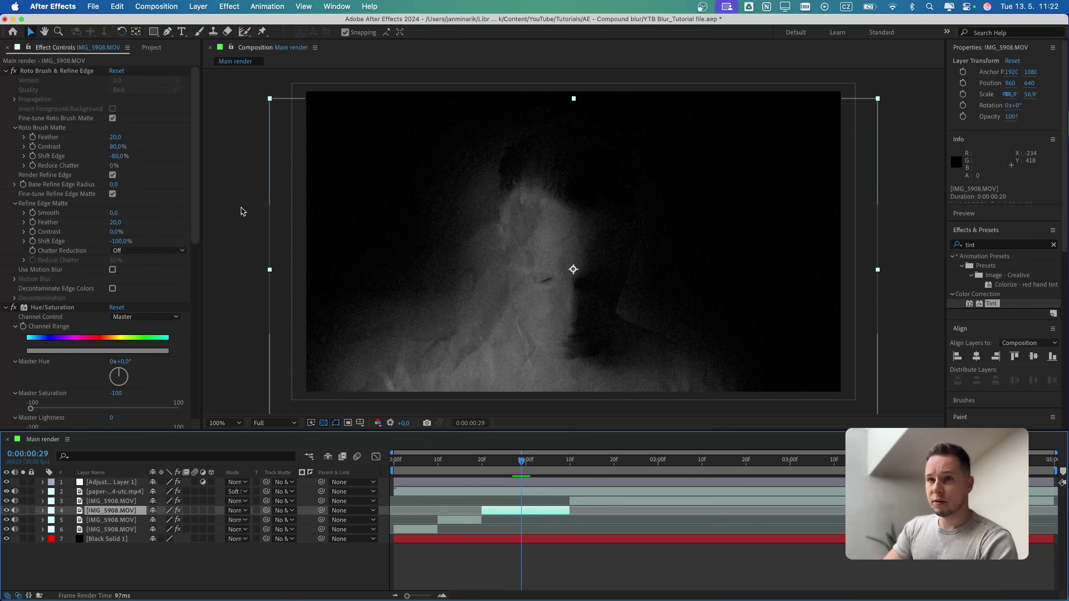
left_click(151, 48)
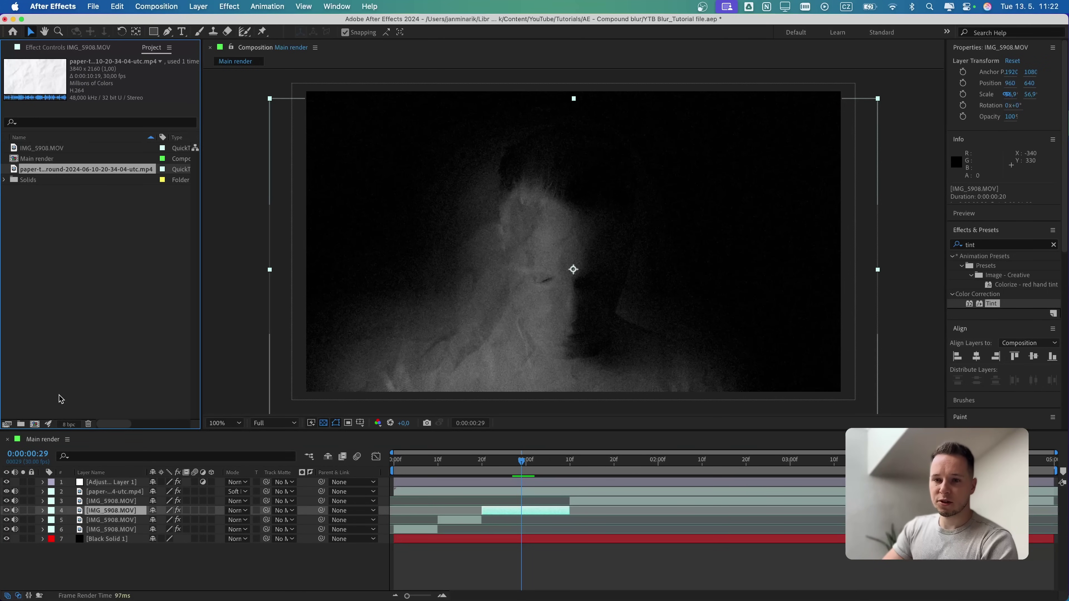
- Create a 1920×1080 composition named 'Blur map' and add Black Solid 1 to it
left_click(34, 425)
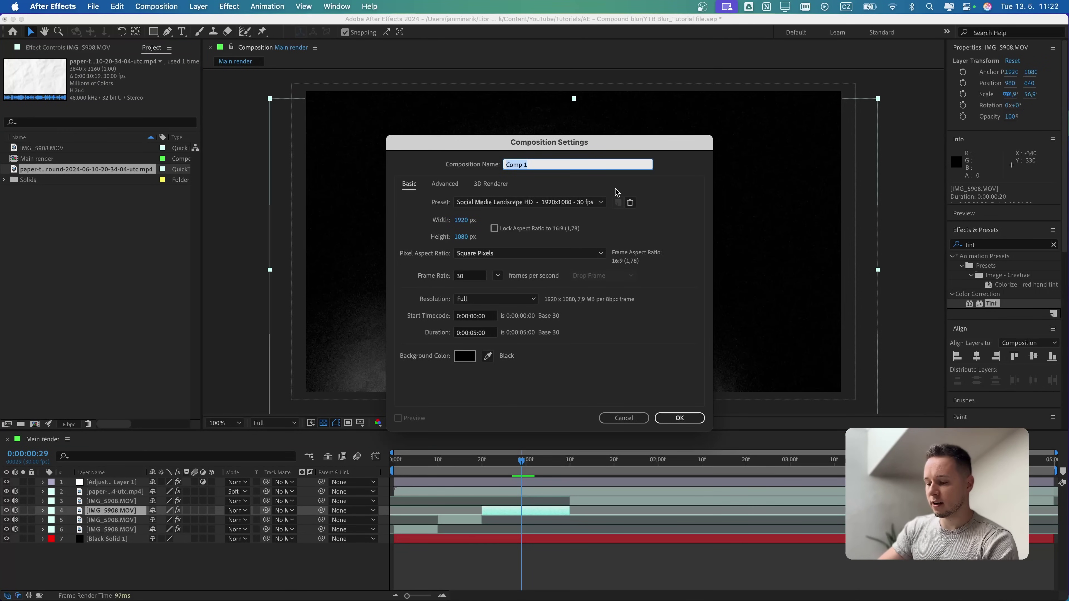
type("Blur map")
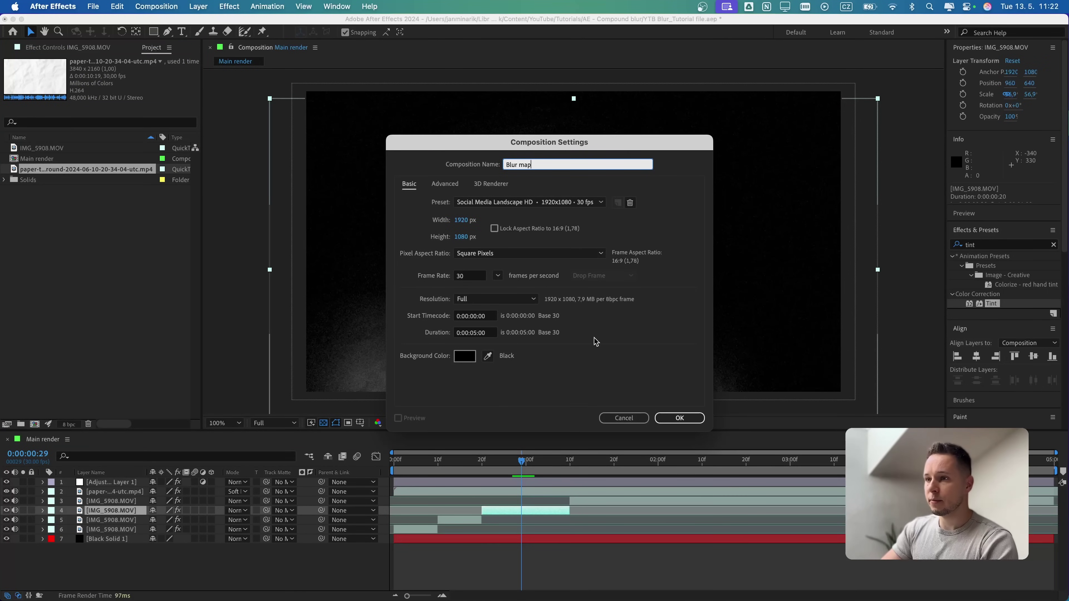
left_click(675, 418)
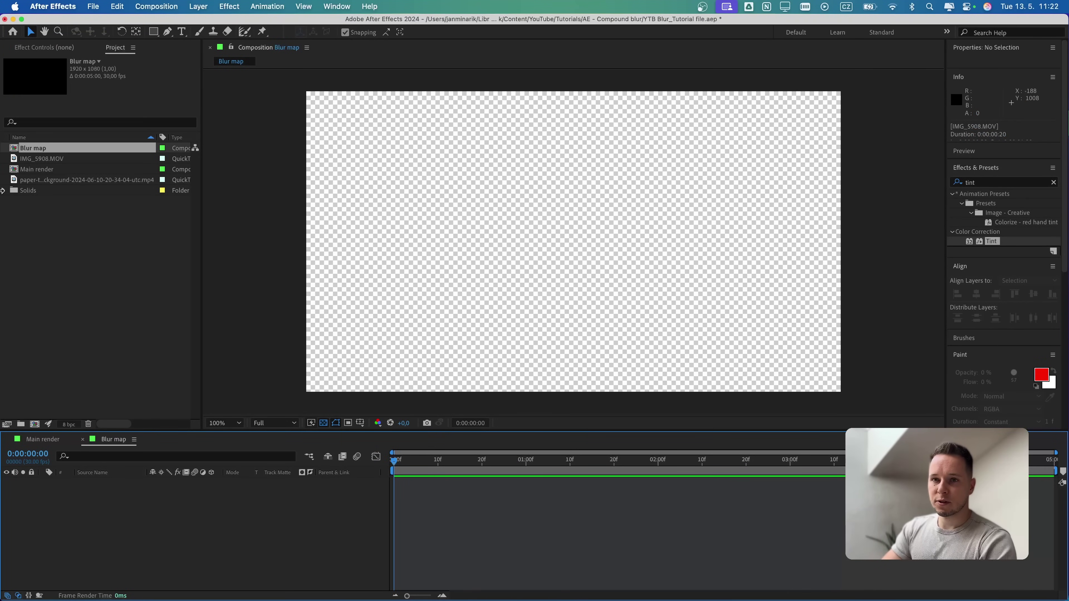
left_click(4, 190)
left_click_drag(49, 212, 114, 560)
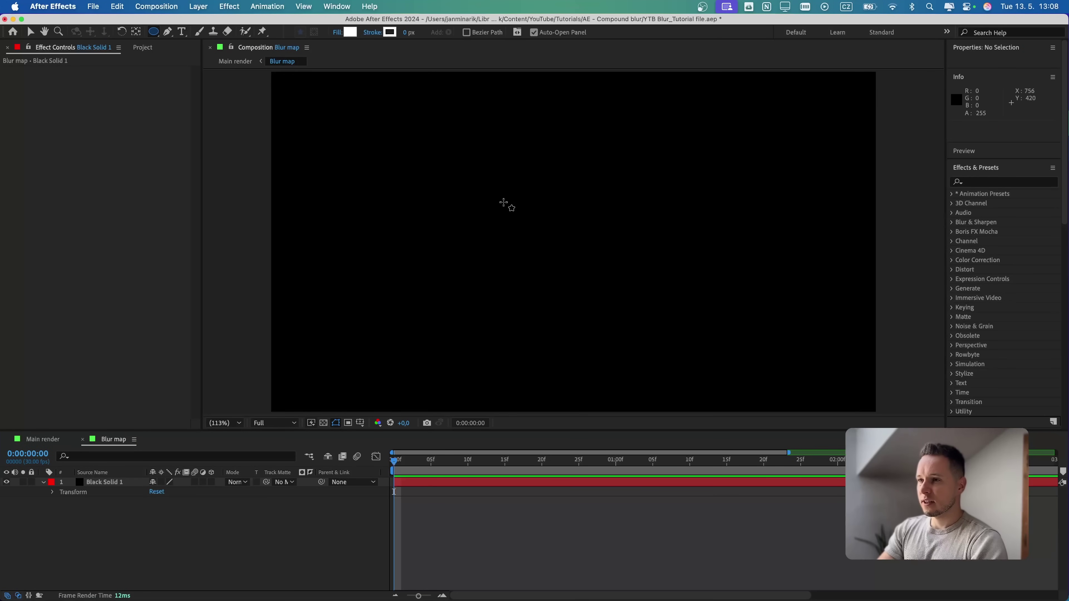
- Draw a white circle near the Blur map centre and apply Fast Box Blur with radius 75
mouse_move(506, 206)
left_mouse_down()
mouse_move(661, 307)
mouse_move(647, 311)
left_mouse_up()
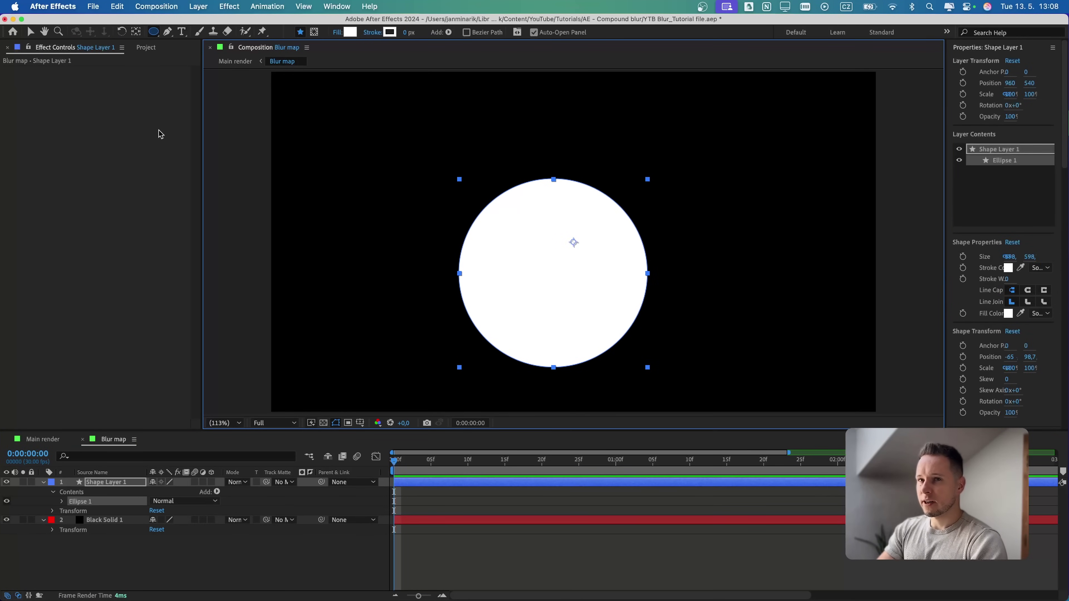
left_click(32, 31)
left_click_drag(544, 239, 560, 215)
key("super+5")
type("fast box")
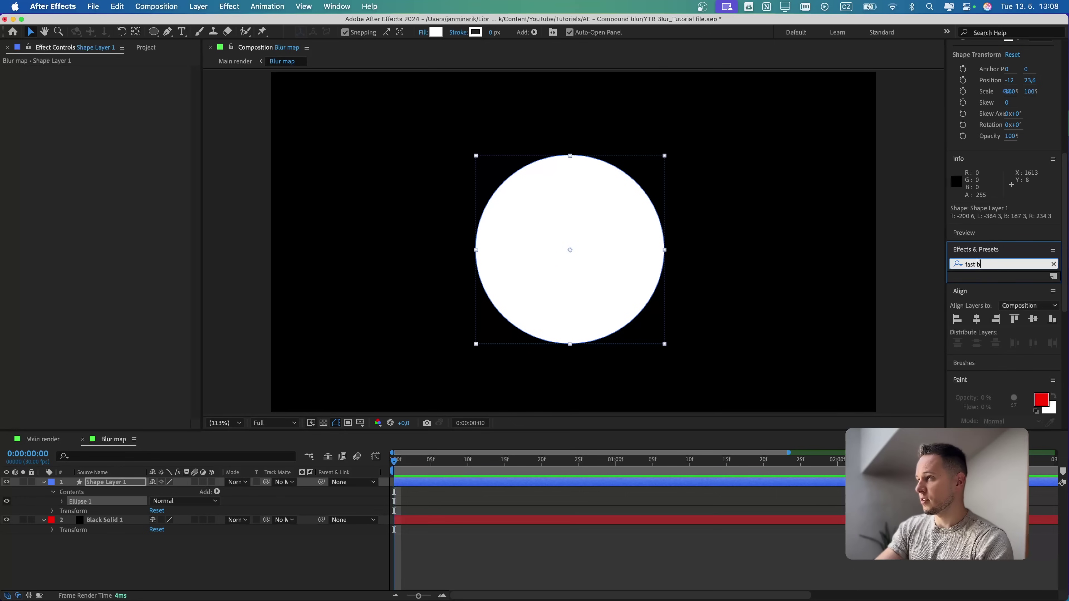
double_click(1003, 285)
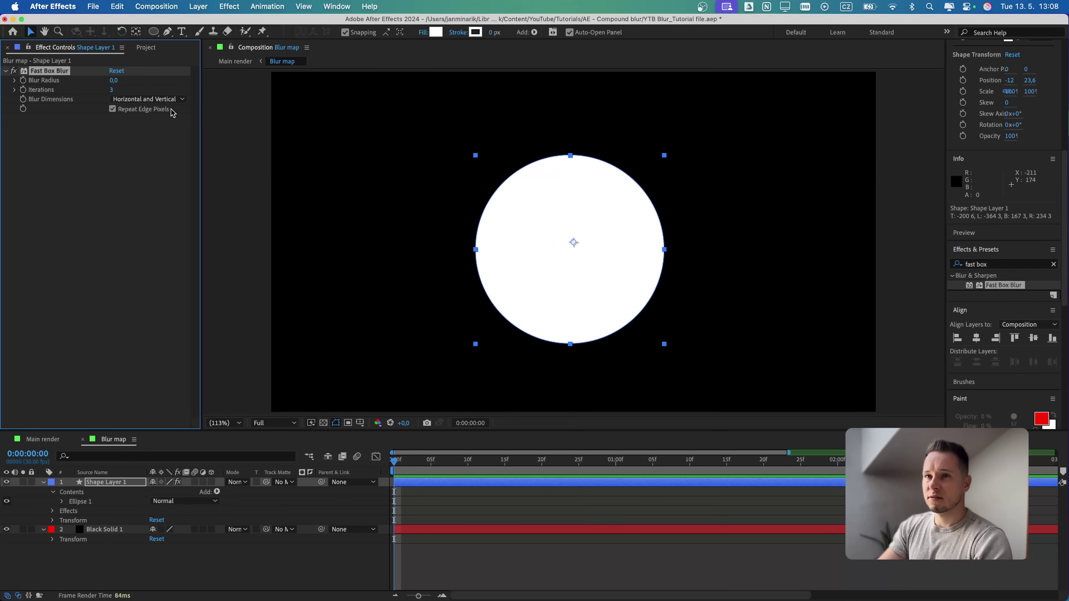
left_click(114, 81)
key("Return")
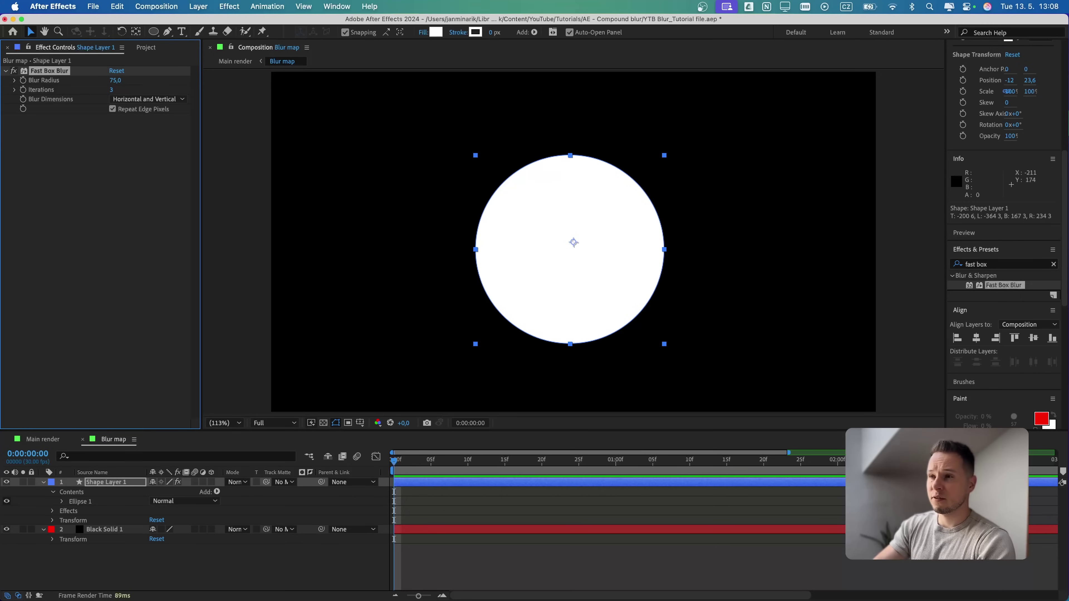
- Show the circle's Position and Scale and set a starting Position keyframe
left_click(439, 483)
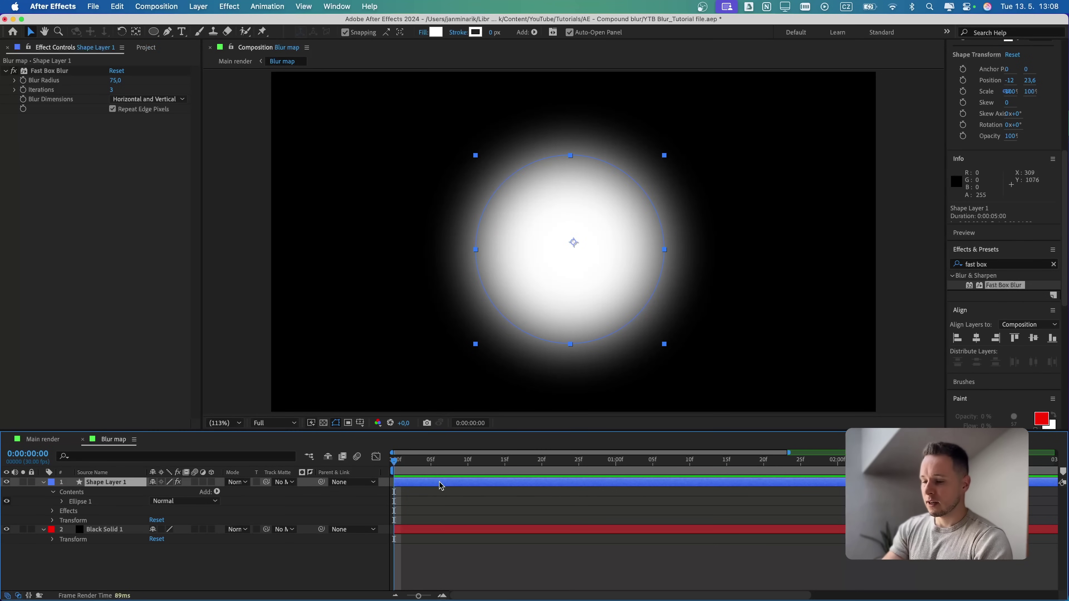
key("p")
key("shift+s")
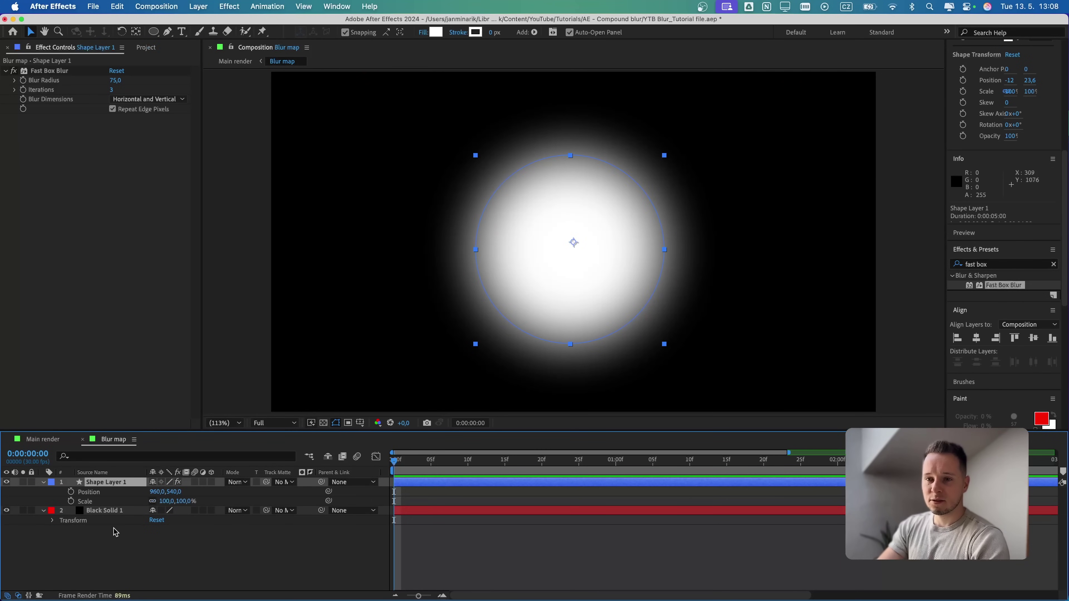
left_click(71, 492)
- Key the circle's Scale, then move and resize it at frames 4, 8 and 12
left_click(72, 500)
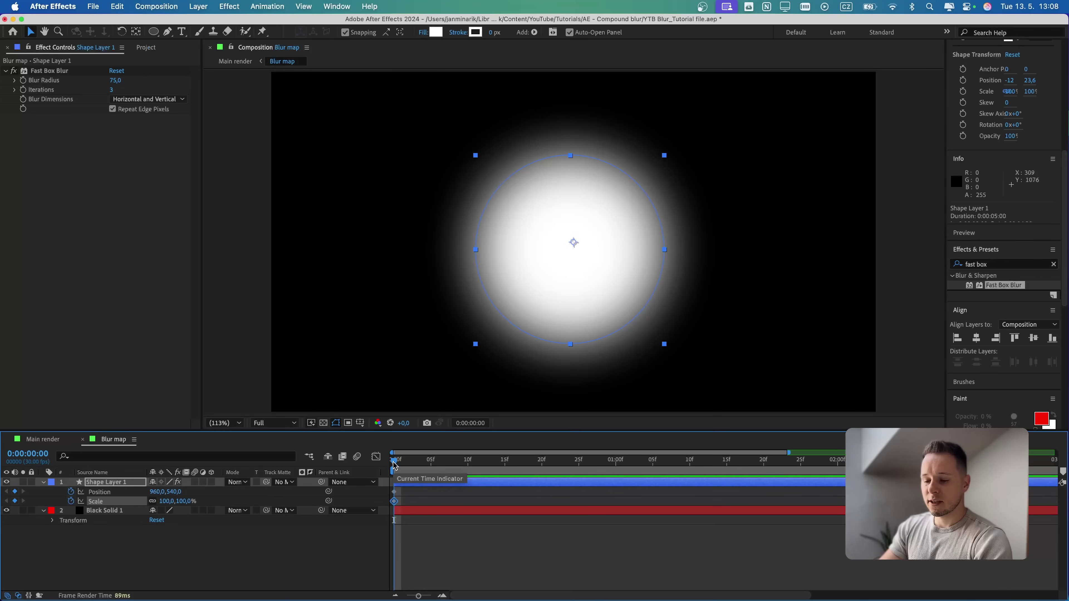
key("space")
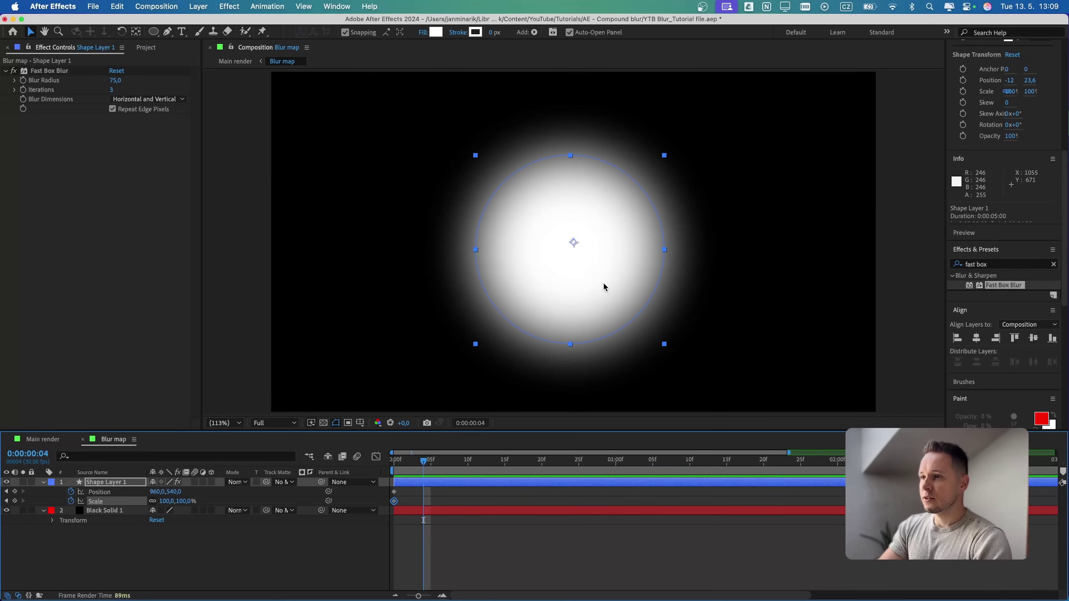
left_click_drag(603, 284, 541, 206)
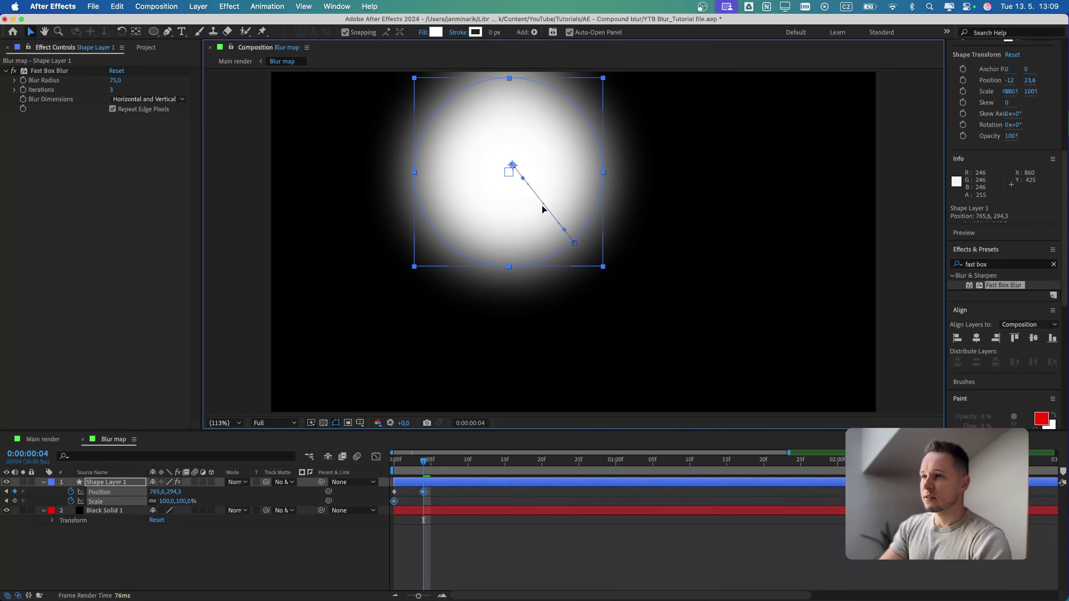
left_click_drag(603, 267, 635, 292)
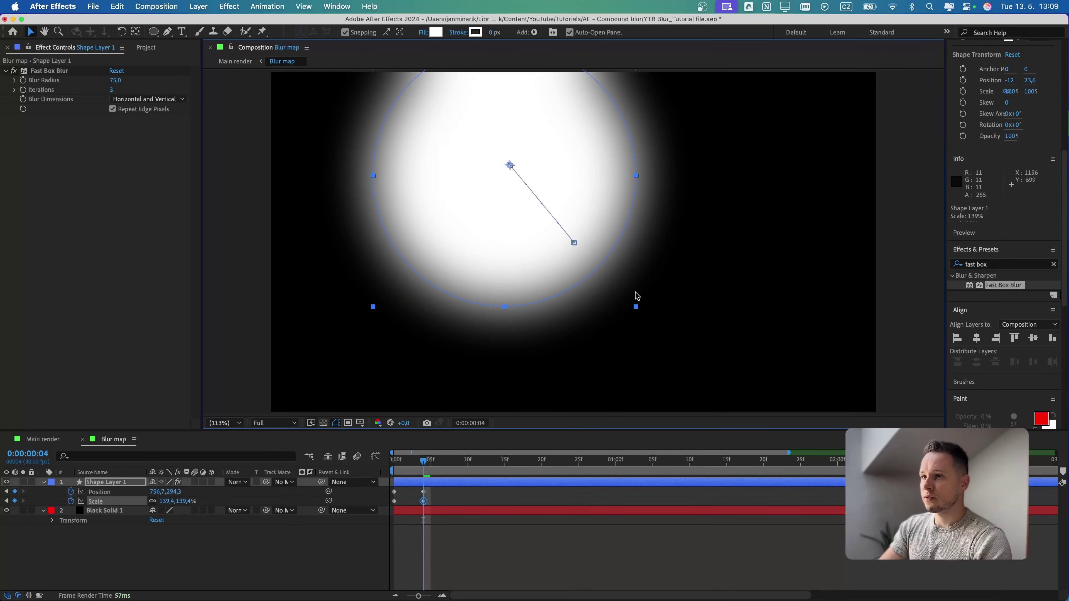
key("Page_Down")
key("Page_Down")
key("Page_Down")
key("Page_Down")
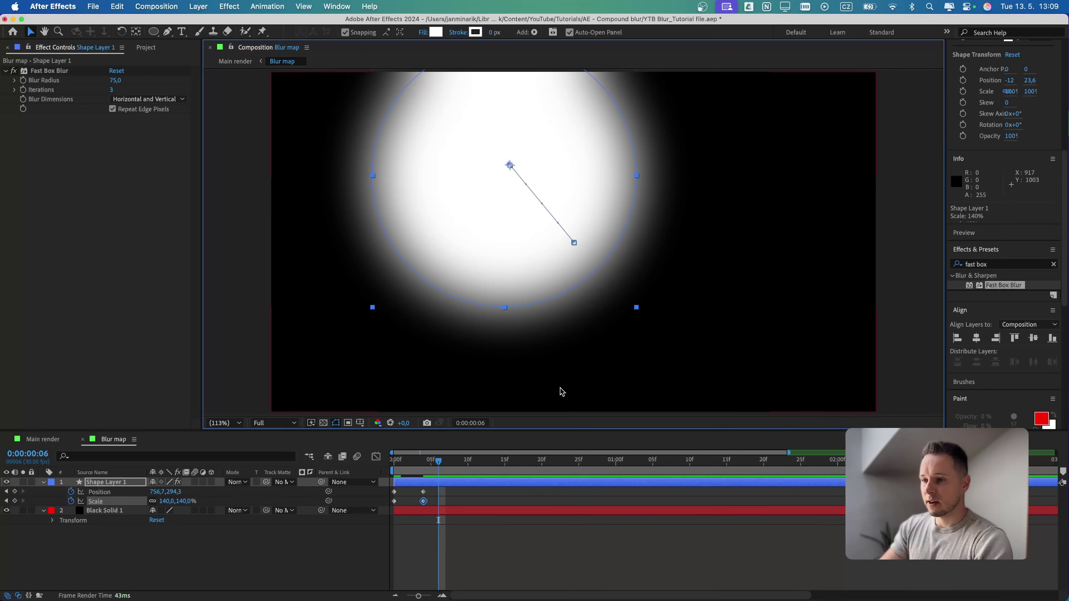
left_click_drag(597, 179, 567, 315)
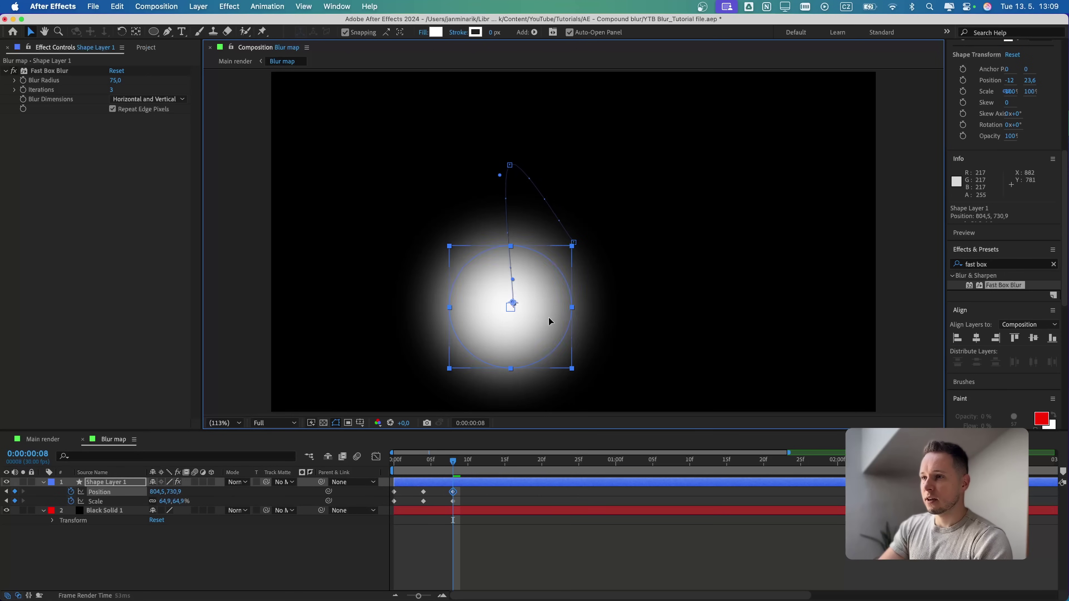
key("Page_Down")
key("Page_Down")
key("Page_Down")
key("Page_Down")
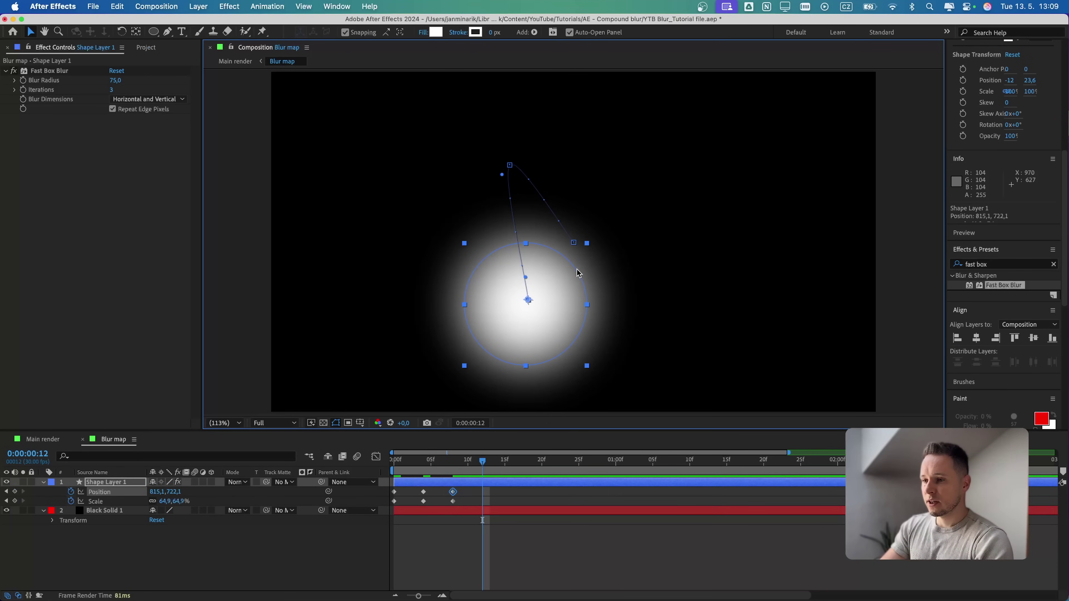
left_click_drag(569, 287, 459, 342)
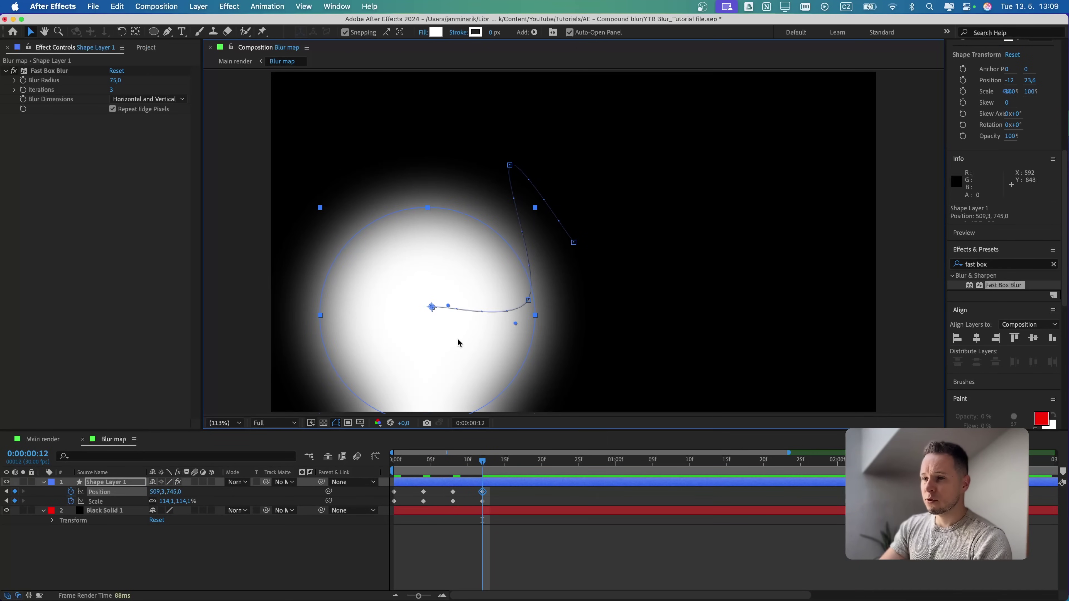
key("Page_Down")
key("Page_Down")
key("Page_Down")
key("Page_Down")
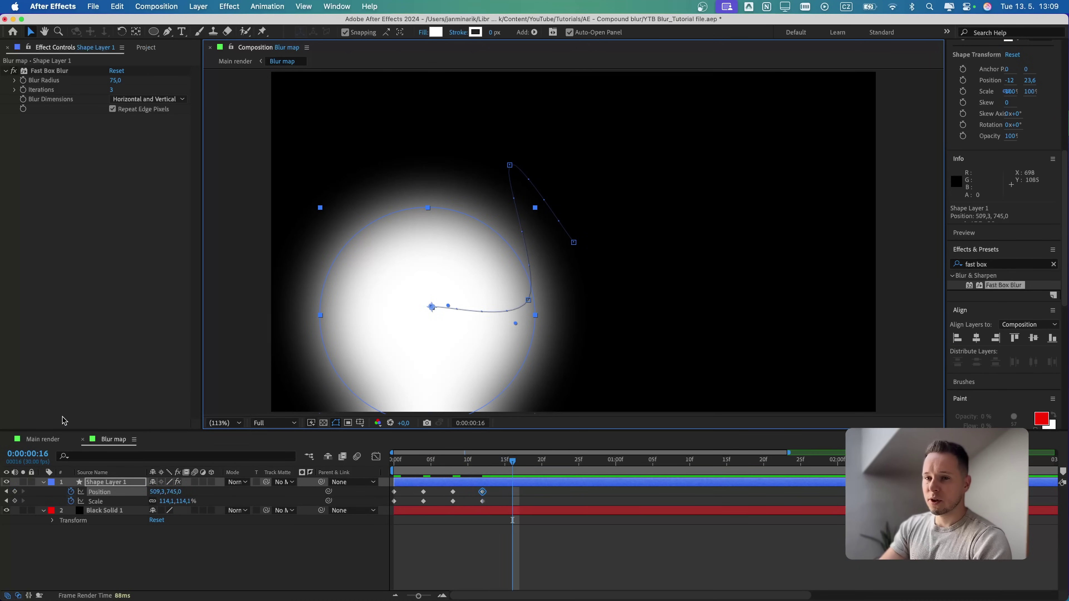
- Reposition the circle at frame 16 to add the final keyframes
left_click(38, 440)
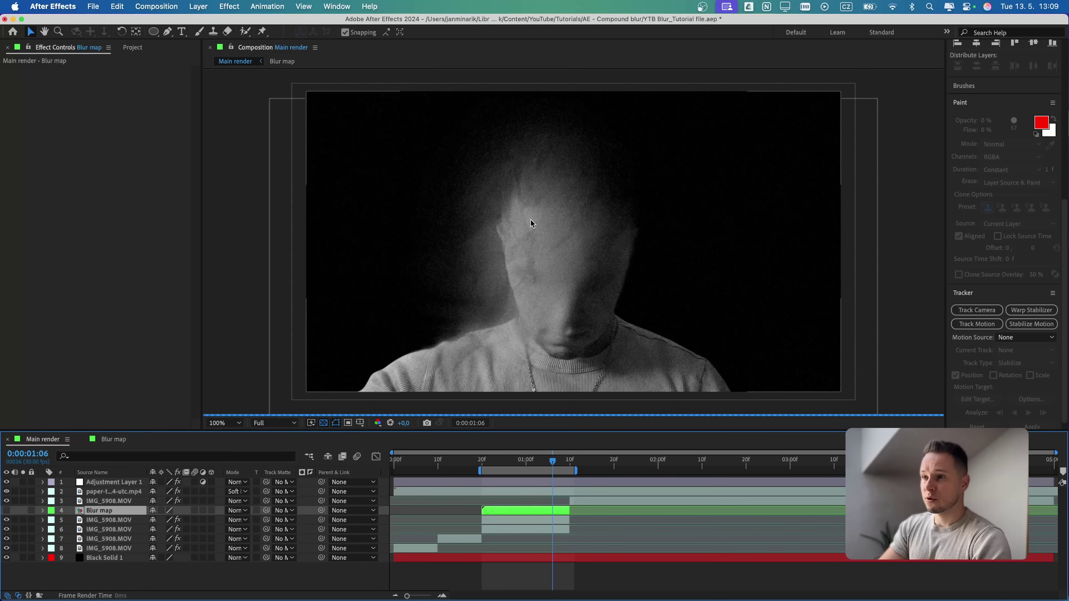
left_click(107, 440)
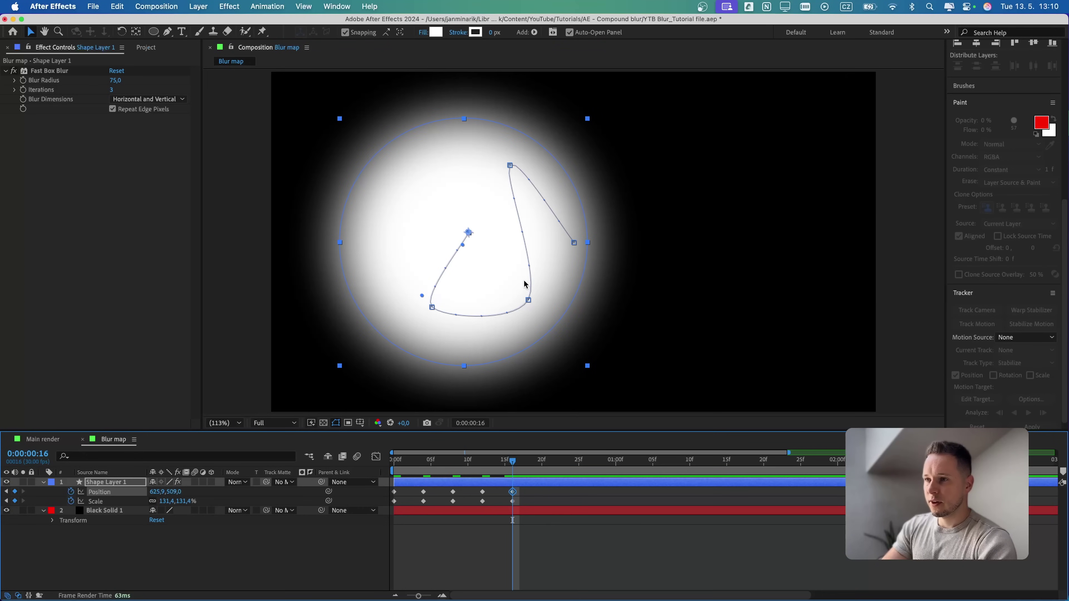
left_click_drag(551, 268, 631, 231)
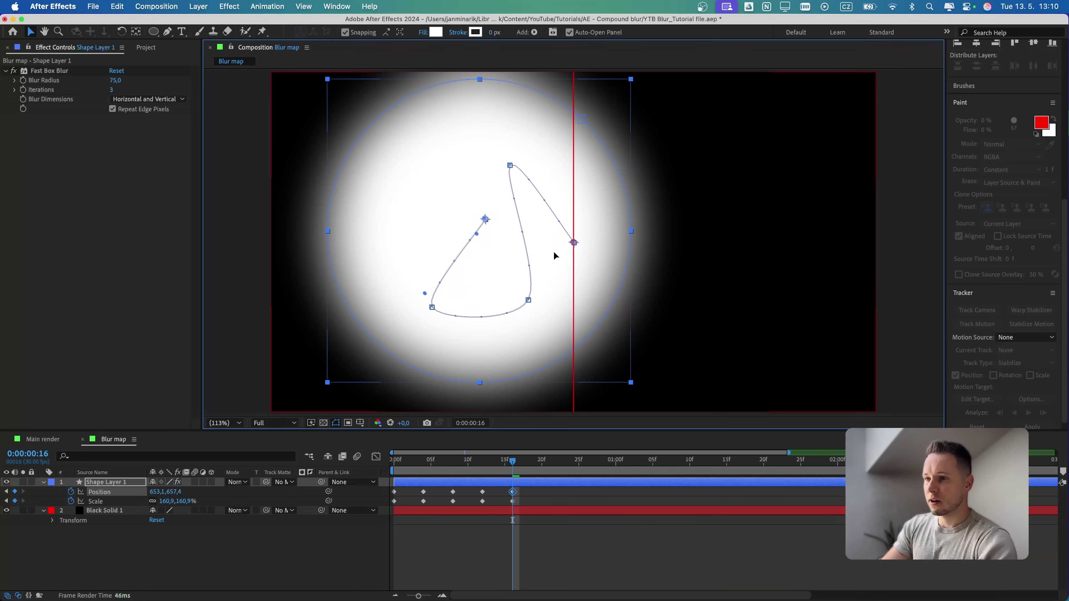
left_click_drag(554, 252, 585, 285)
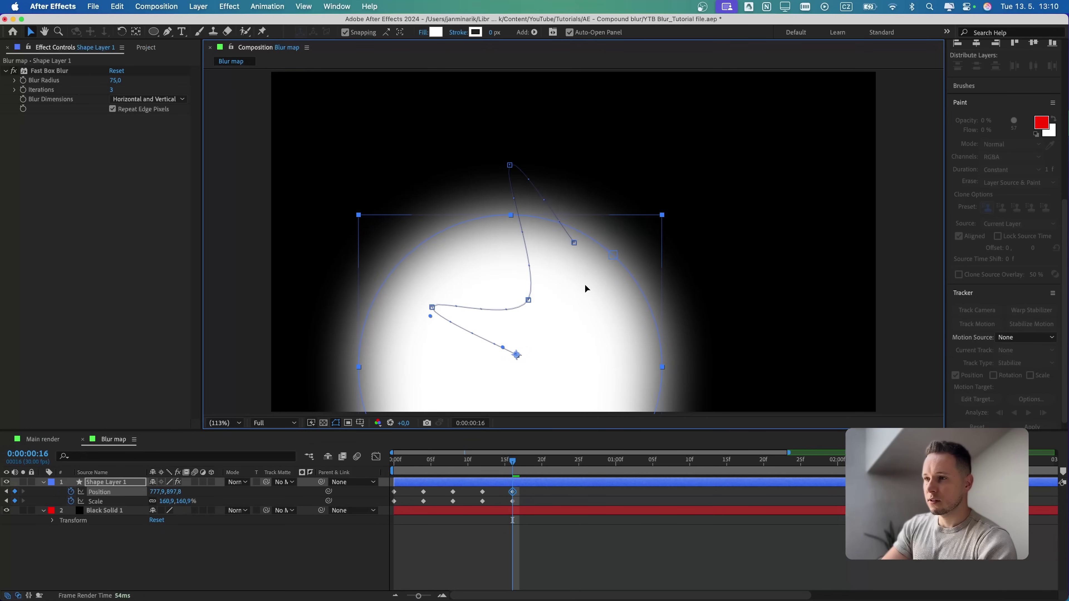
key("j")
- Convert all Position and Scale keyframes to hold keyframes and preview the jumping animation
left_click(540, 495)
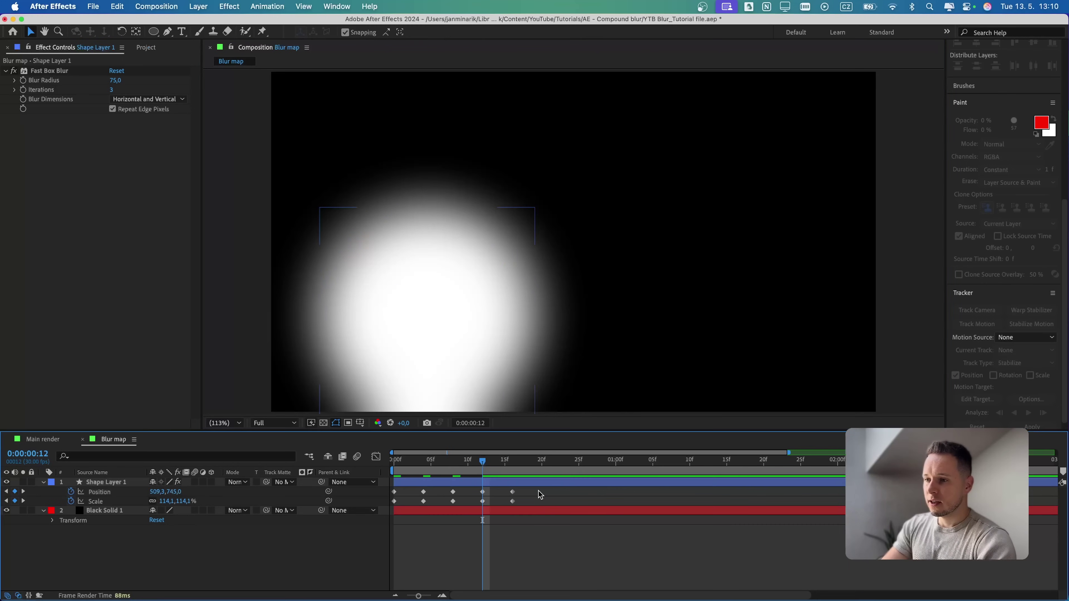
left_click_drag(538, 491, 370, 525)
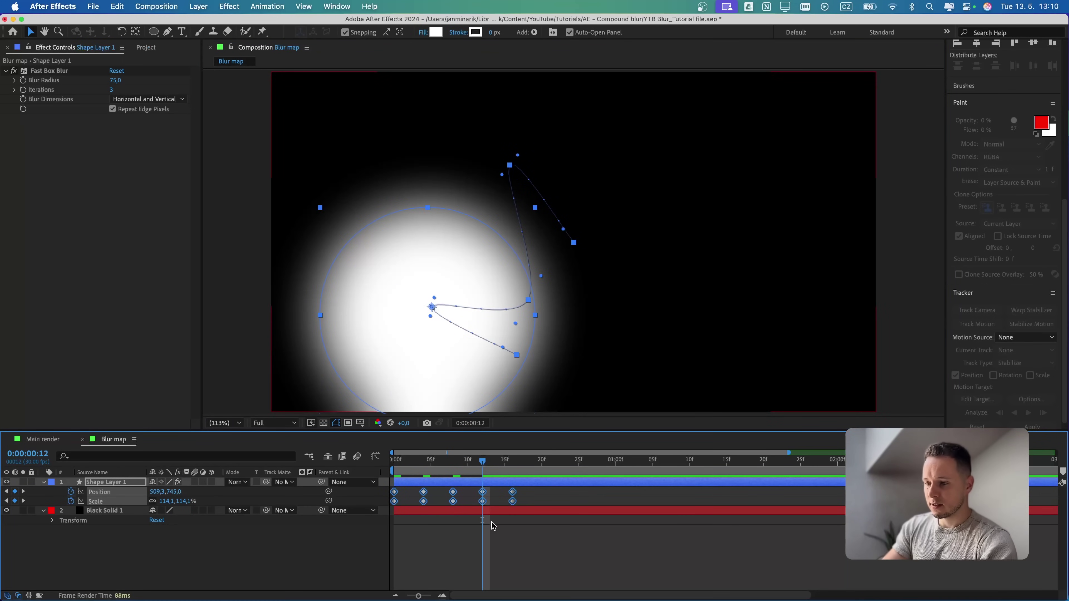
right_click(482, 493)
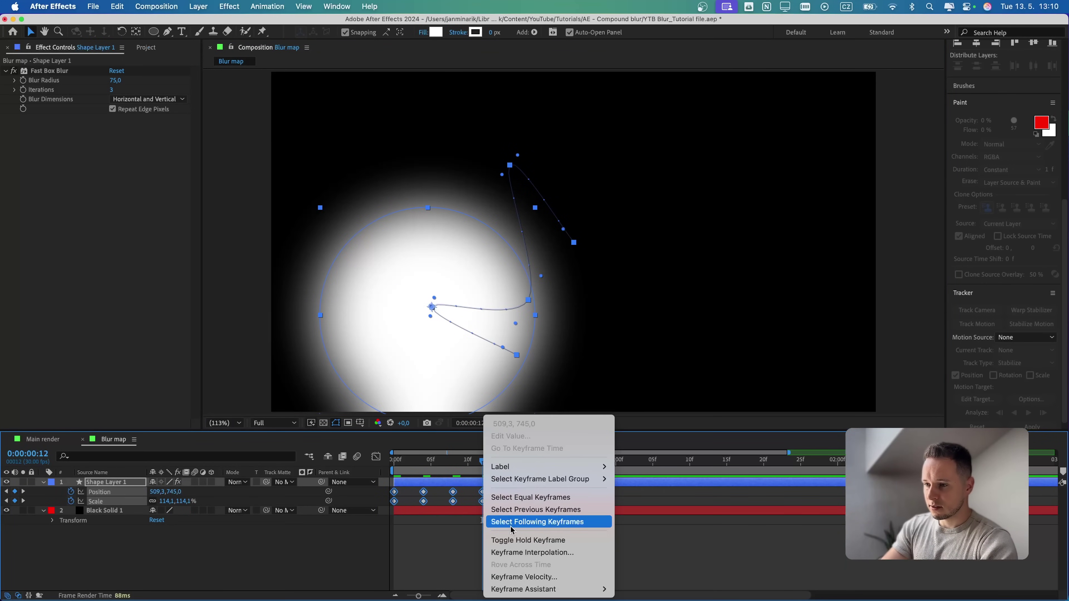
left_click(511, 544)
left_click(497, 548)
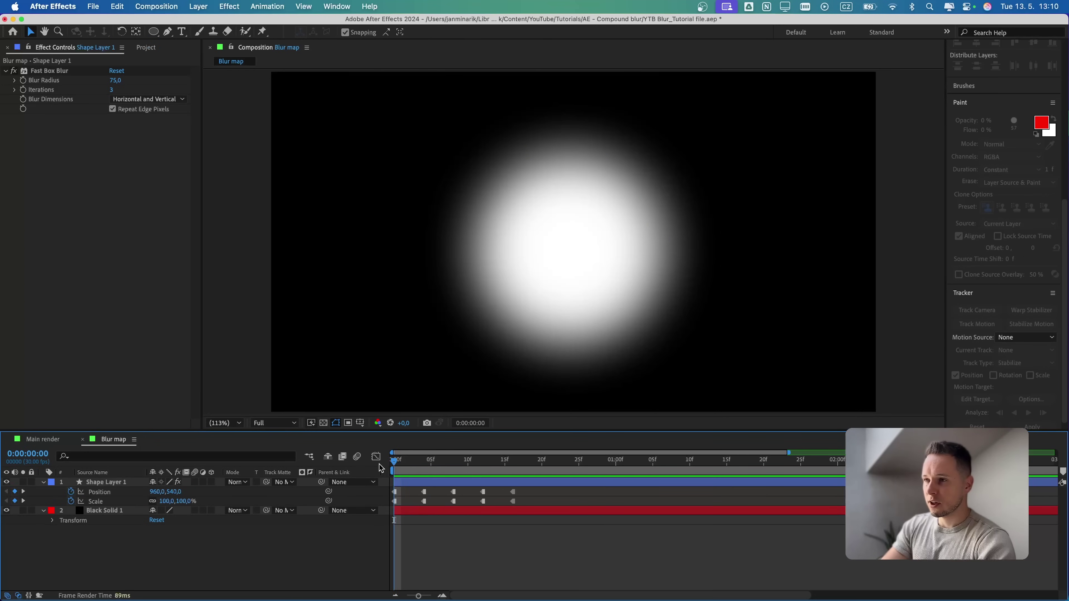
mouse_move(483, 460)
left_mouse_down()
mouse_move(425, 460)
mouse_move(485, 460)
left_mouse_up()
key("space")
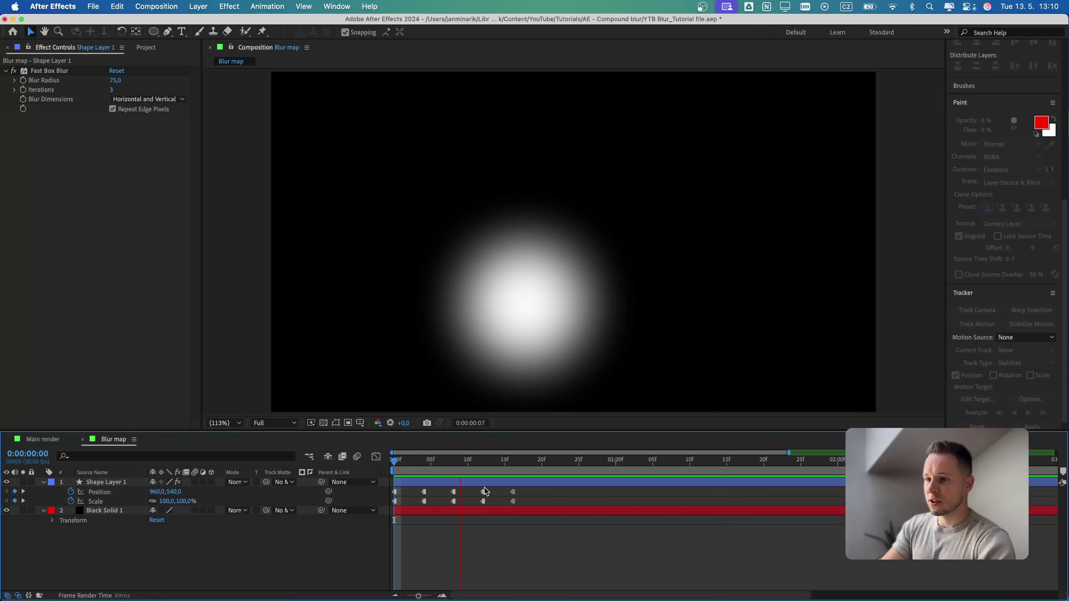
key("space")
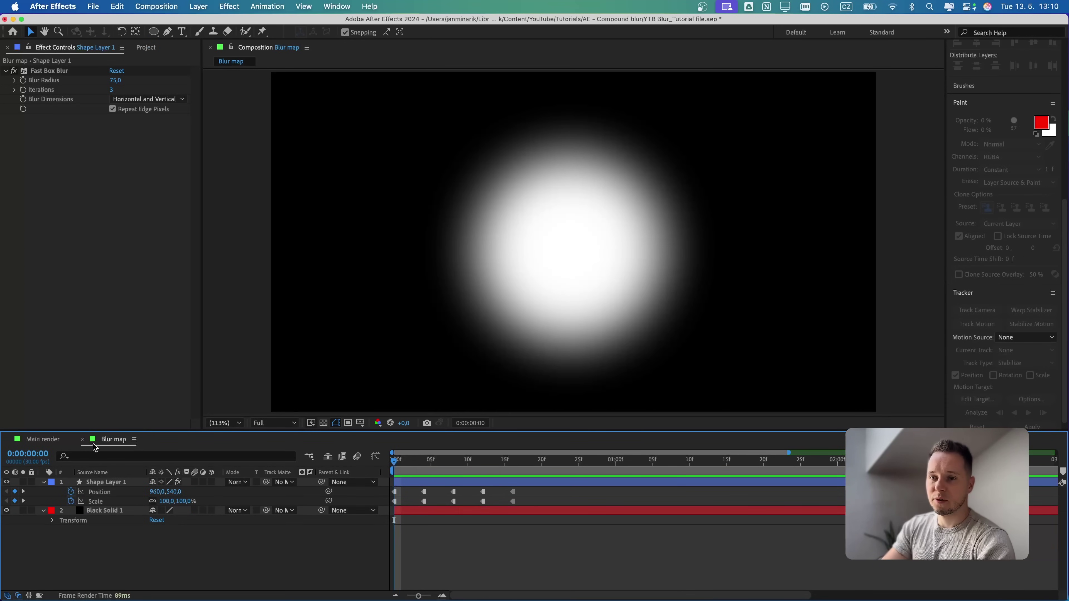
left_click(83, 440)
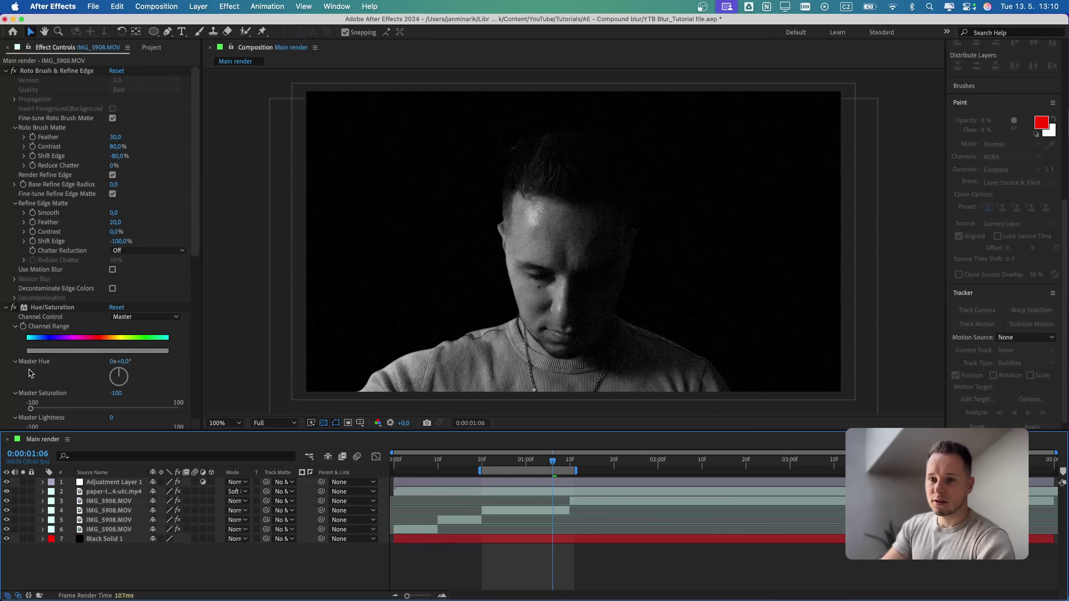
- Add the Blur map comp to Main render starting around 20f, trimmed at the end
left_click(152, 48)
left_click_drag(42, 150, 113, 507)
left_click_drag(456, 516, 571, 510)
key("alt+bracketright")
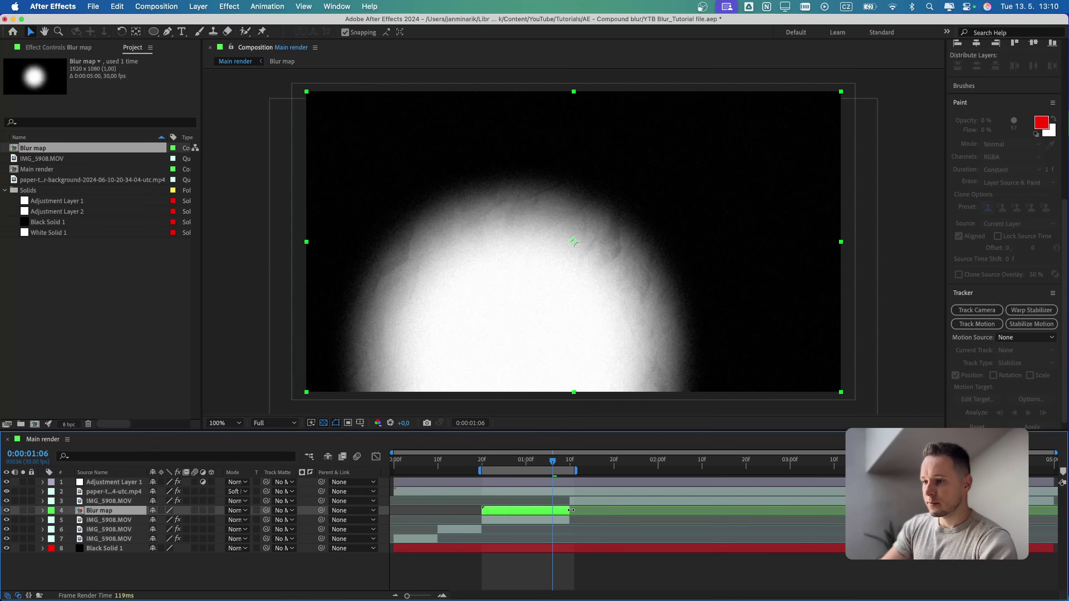
- Duplicate the IMG_5908.MOV layer and set its Compound Blur to use Blur map at Maximum Blur 200
left_click(543, 519)
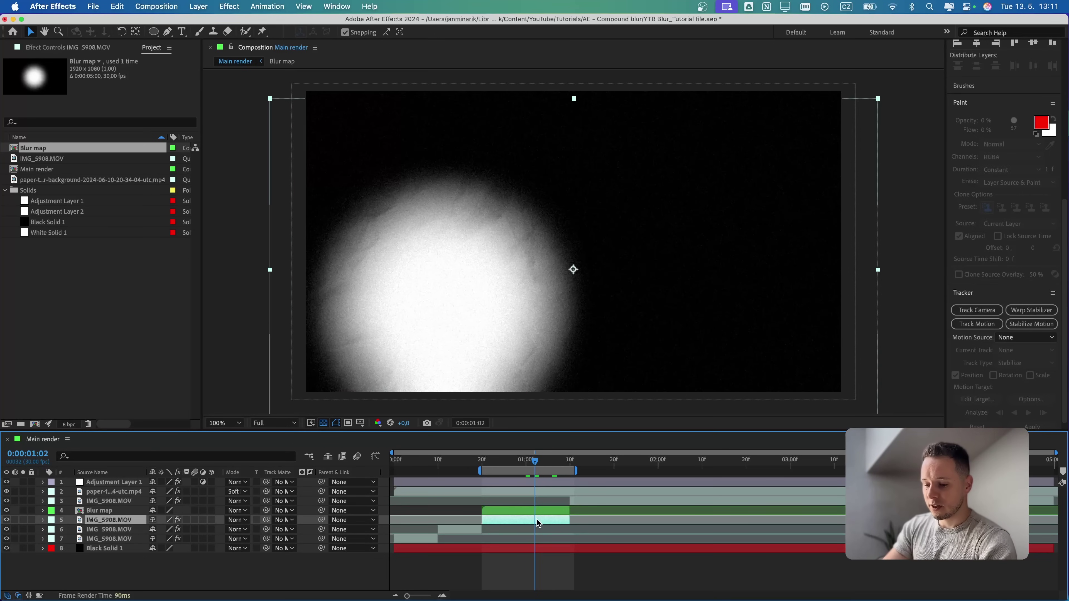
key("super+d")
left_click(517, 529)
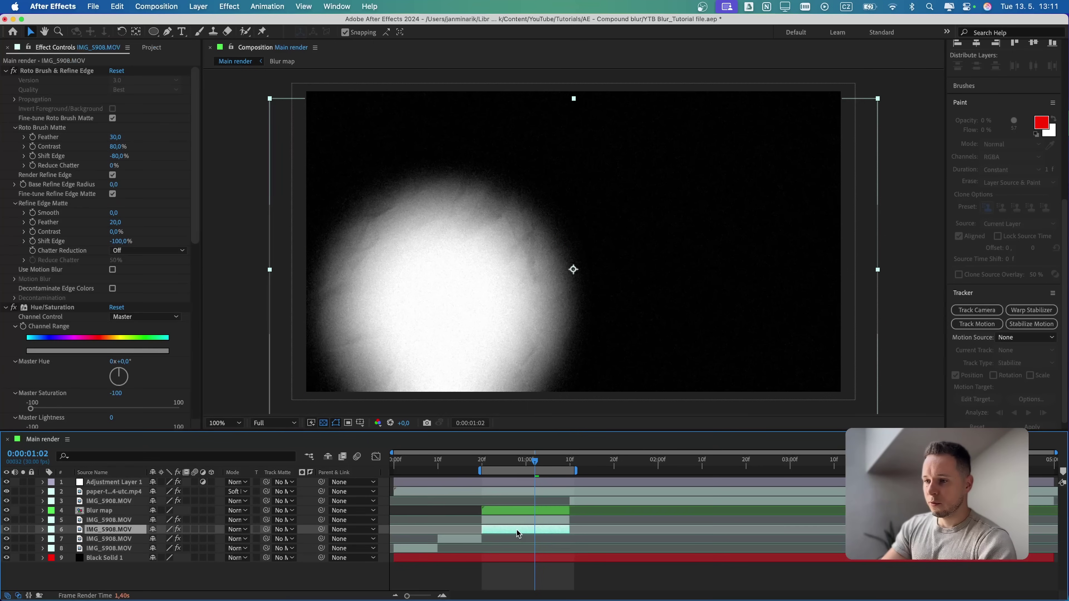
scroll(121, 391, "down", 10)
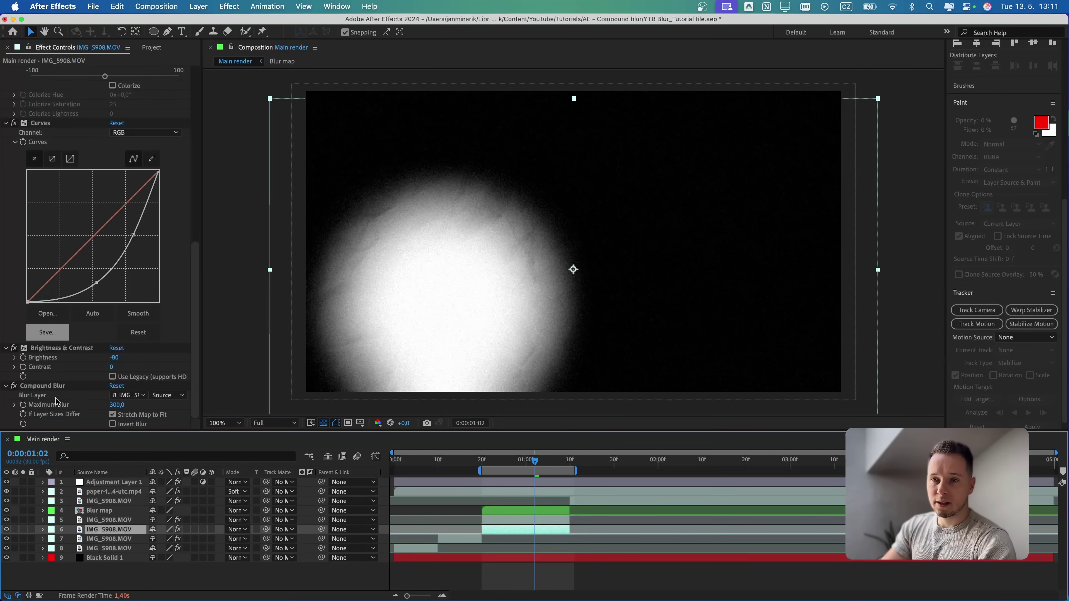
scroll(122, 391, "up", 1)
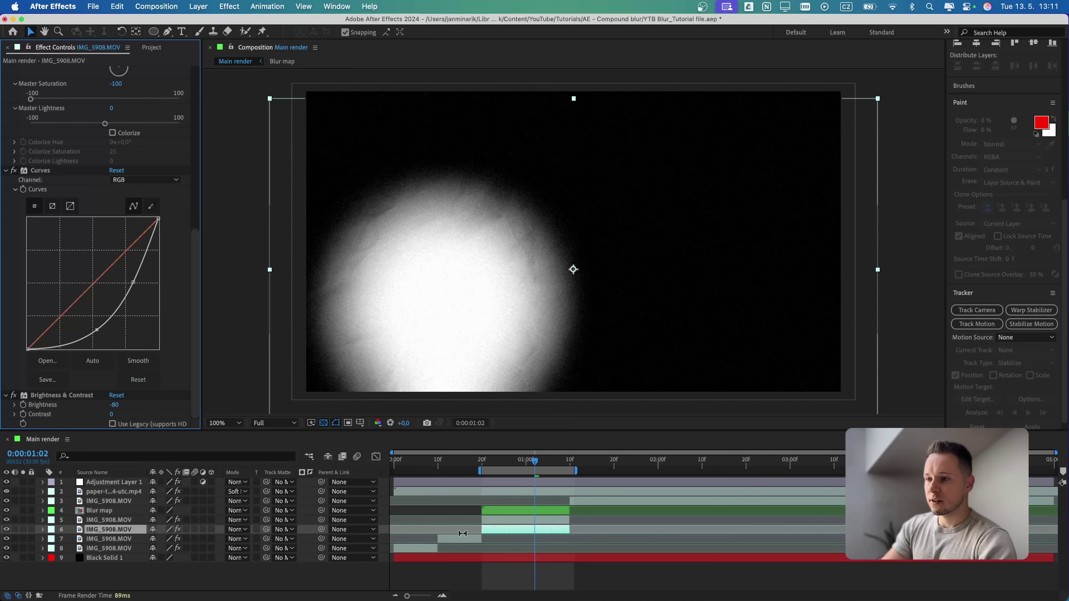
left_click(505, 521)
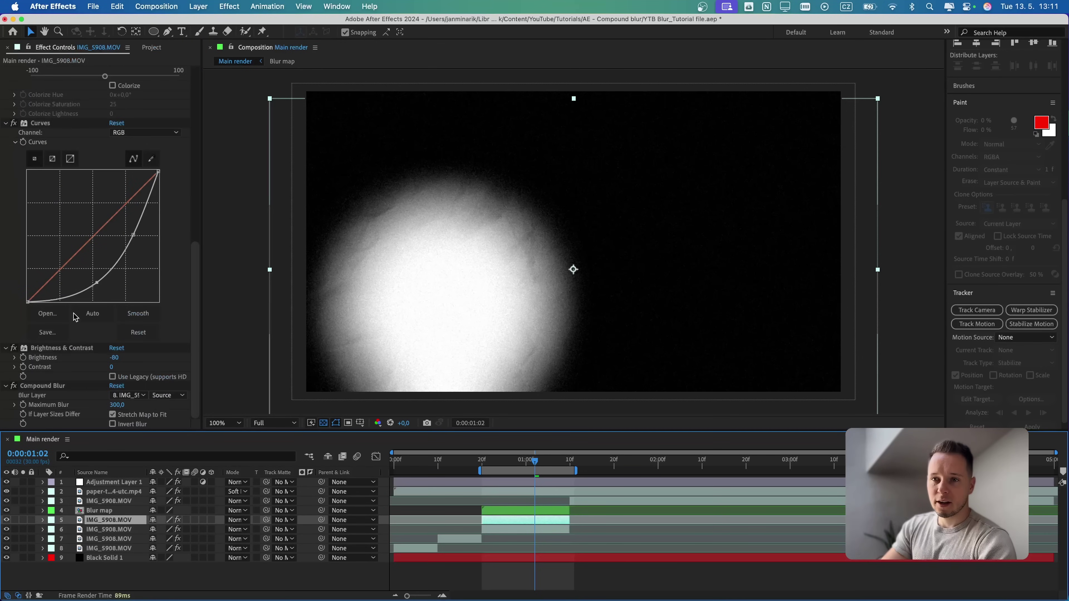
left_click(121, 396)
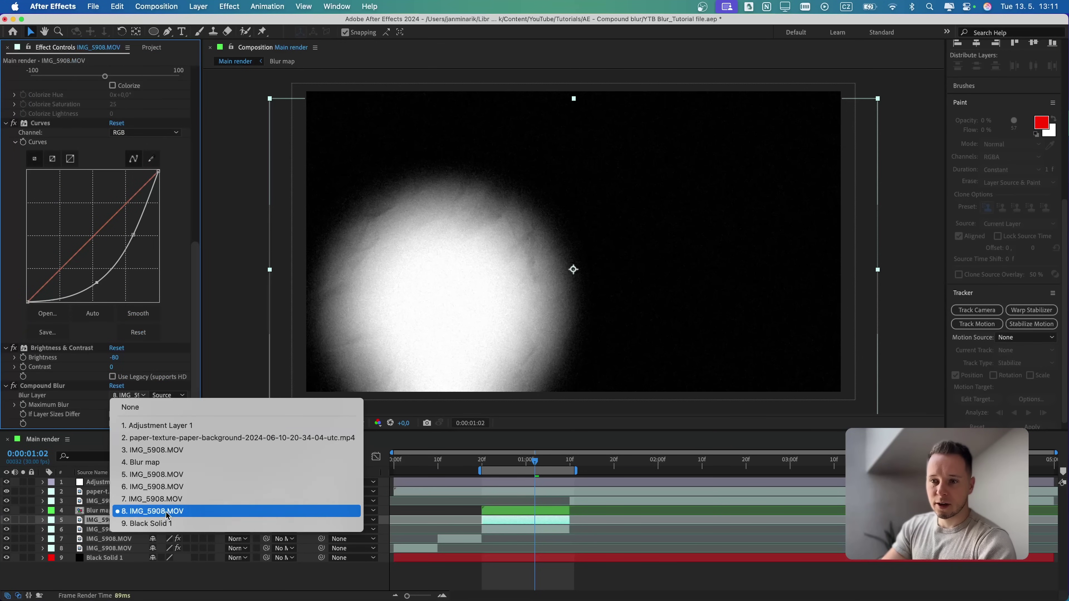
left_click(144, 463)
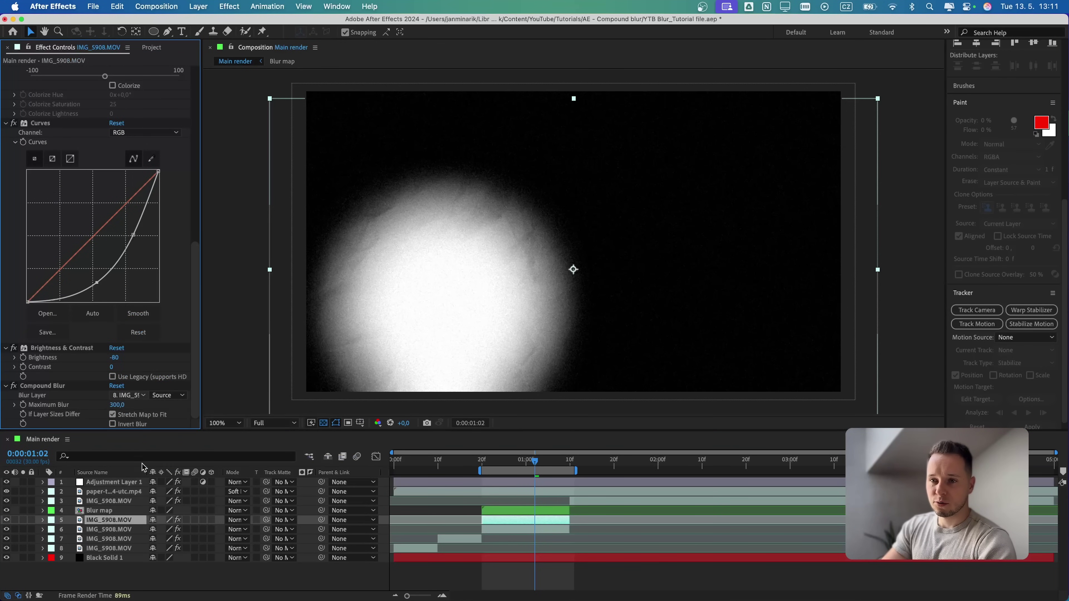
left_click(120, 405)
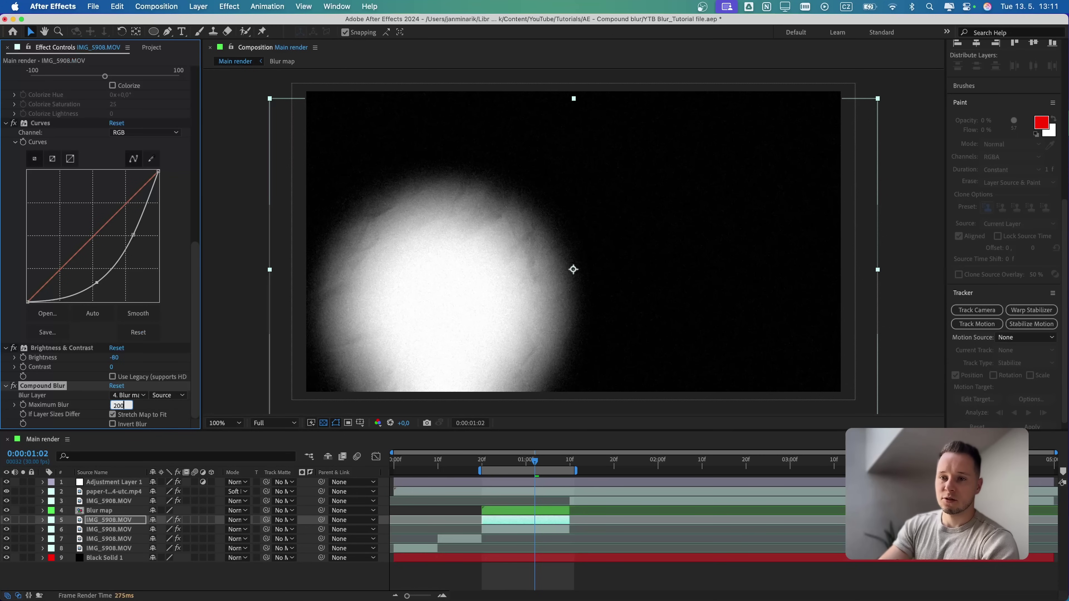
key("Return")
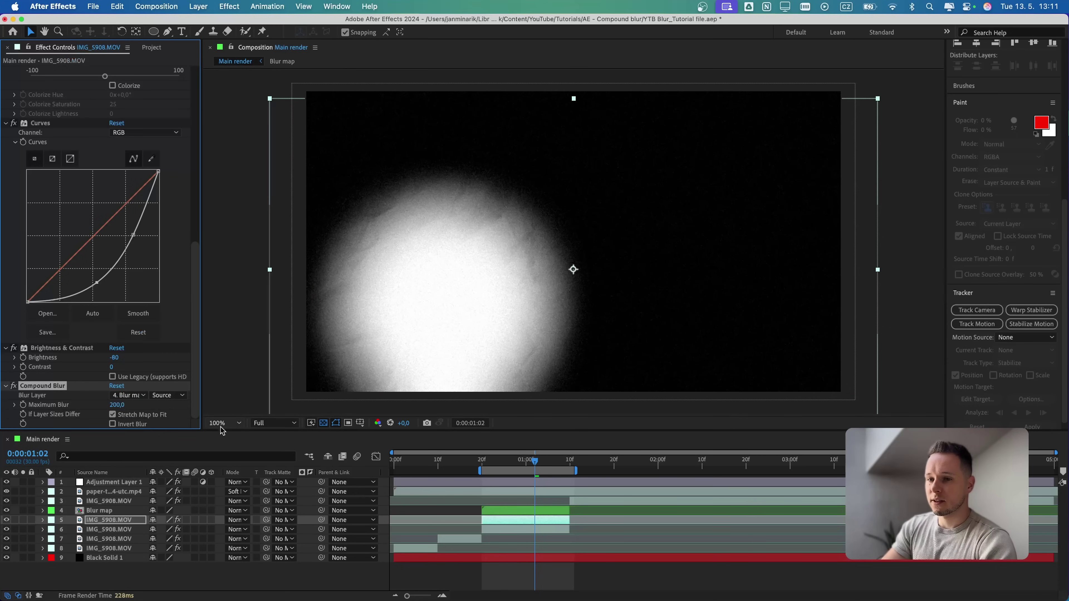
left_click(462, 513)
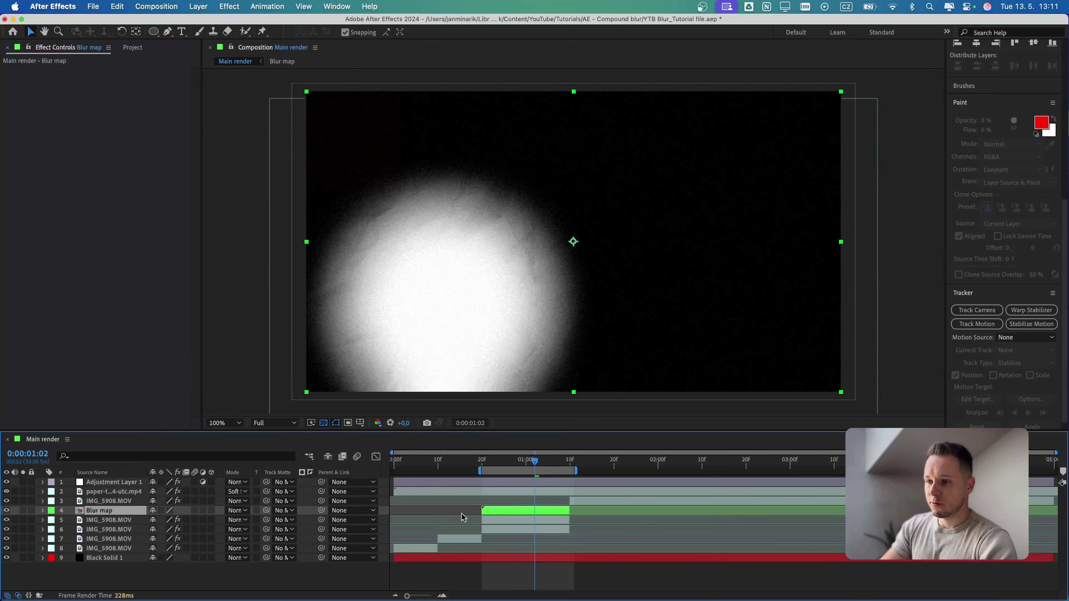
- Turn off the Blur map layer's visibility, briefly inspecting the precomp before returning to Main render
left_click(7, 510)
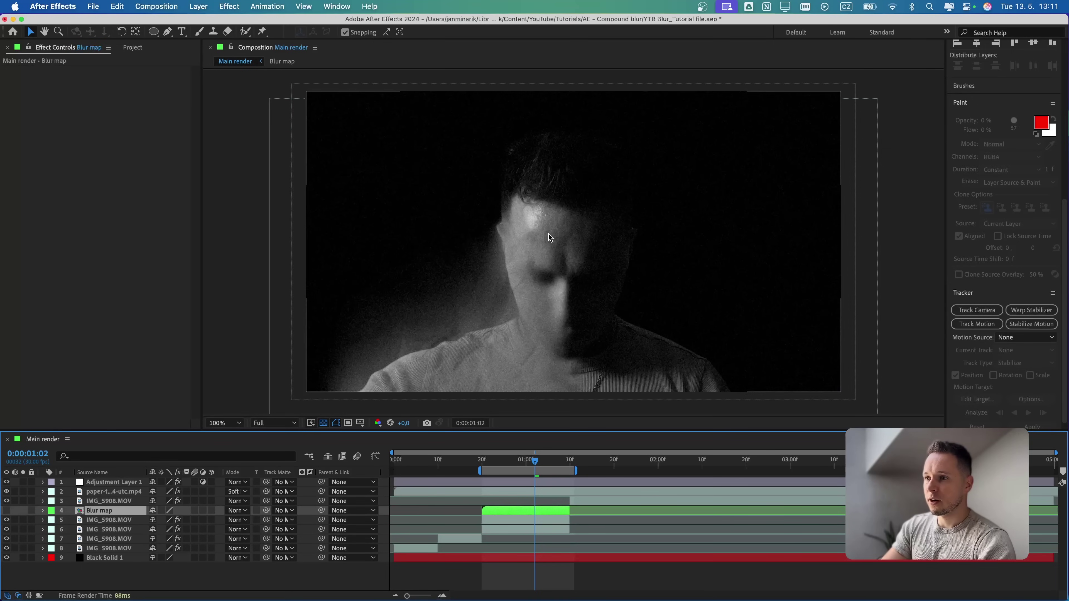
double_click(508, 511)
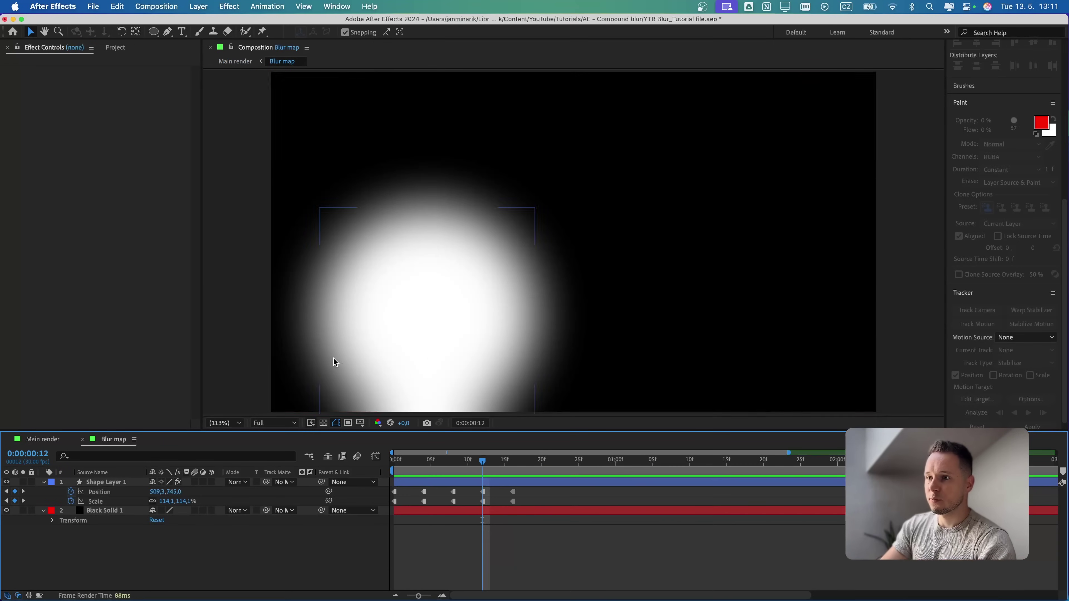
left_click(82, 439)
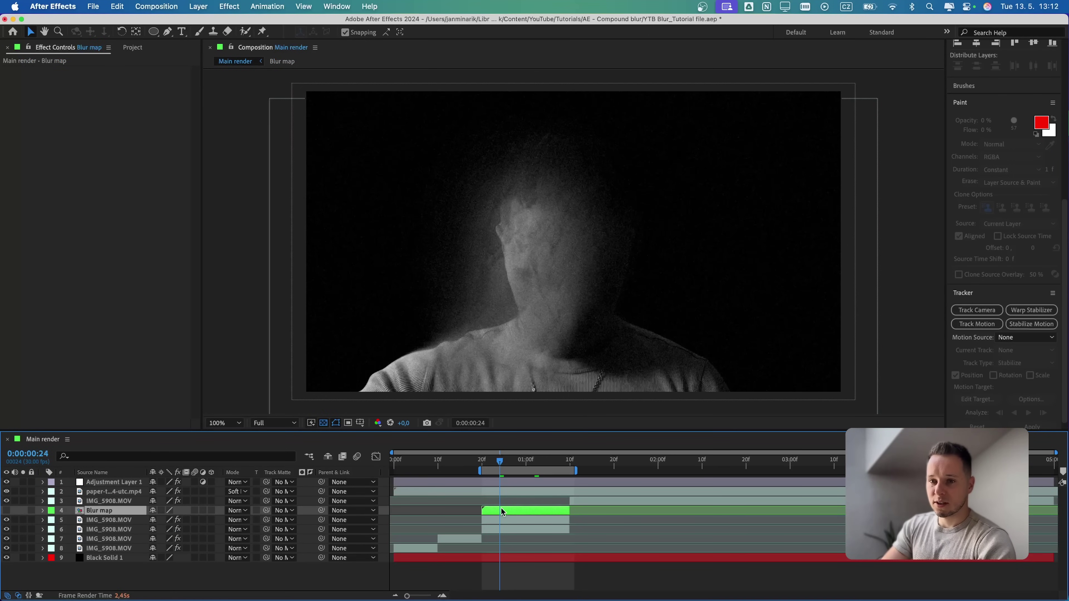
- Add a new adjustment layer and trim it to the blurred segment
key("super+z")
key("super+z")
key("super+z")
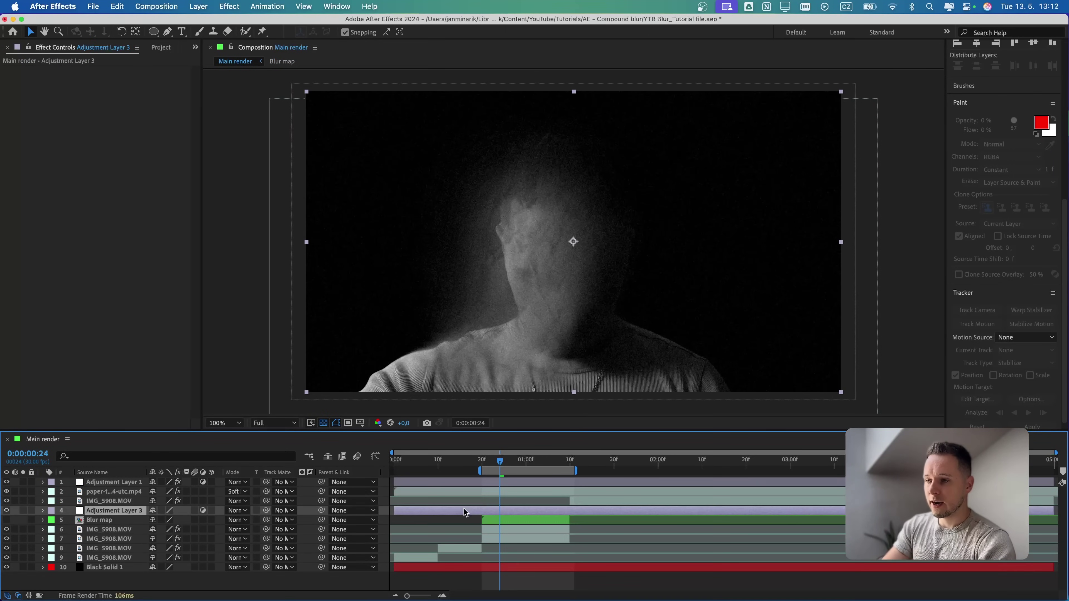
left_click_drag(498, 512, 573, 512)
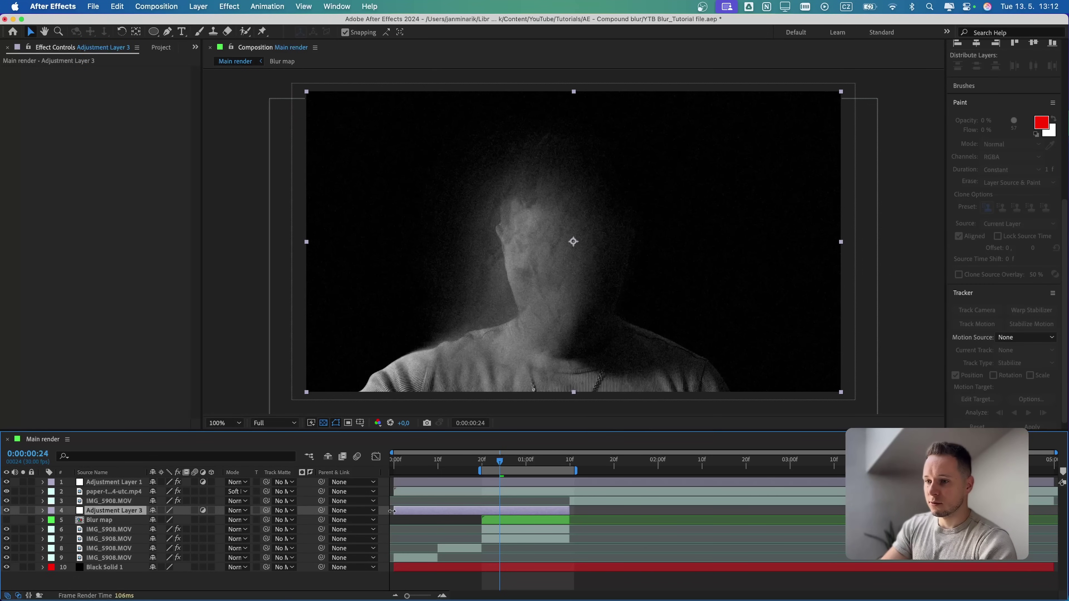
left_click_drag(395, 511, 481, 511)
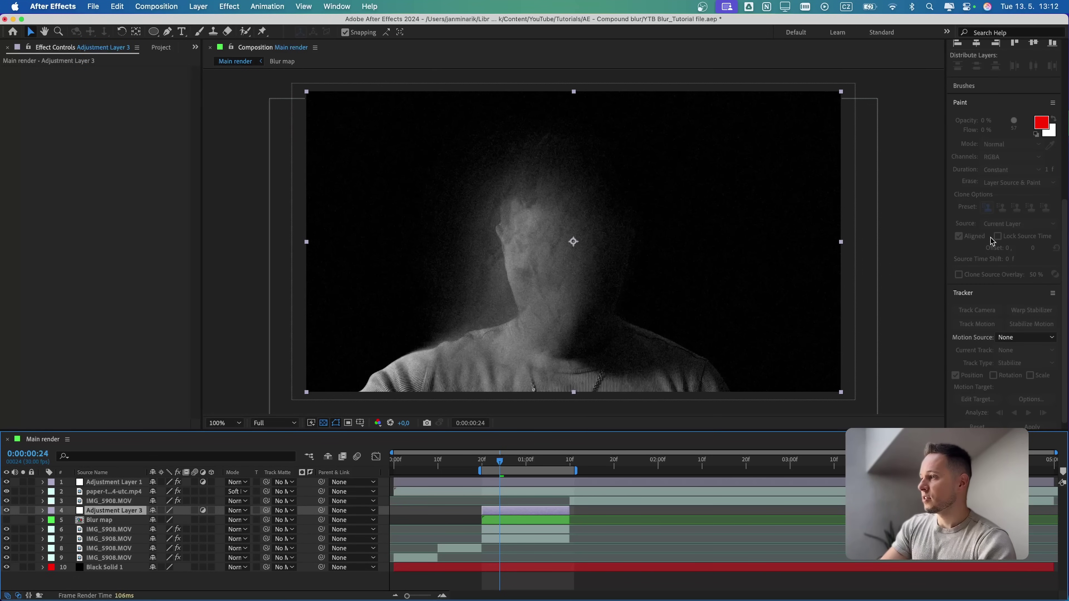
- Search 'colora' in Effects & Presets and apply Colorama to Adjustment Layer 3
scroll(992, 240, "up", 6)
left_click(985, 226)
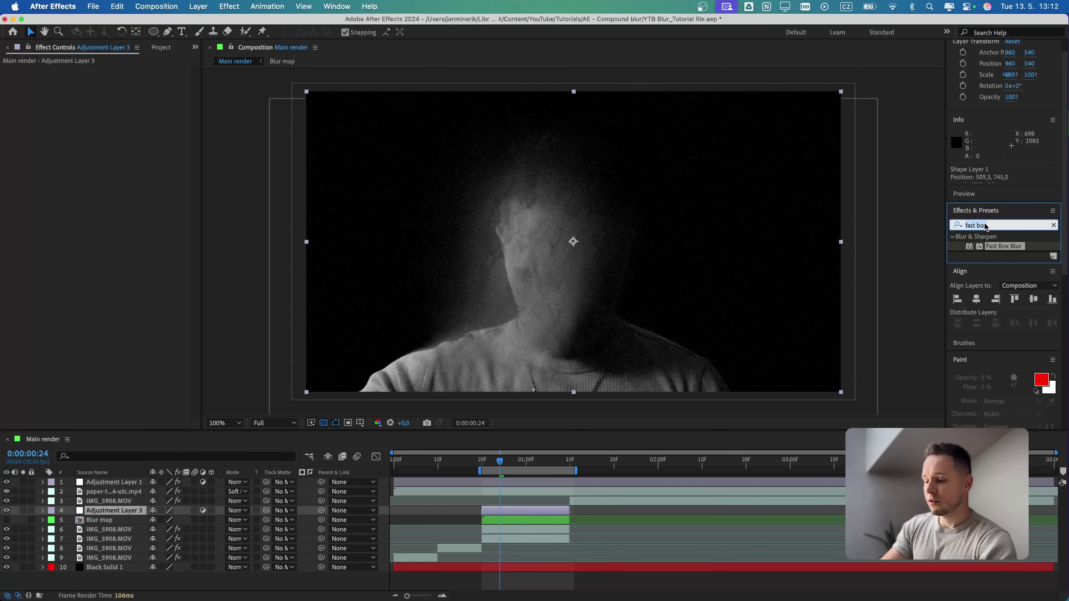
type("colorama")
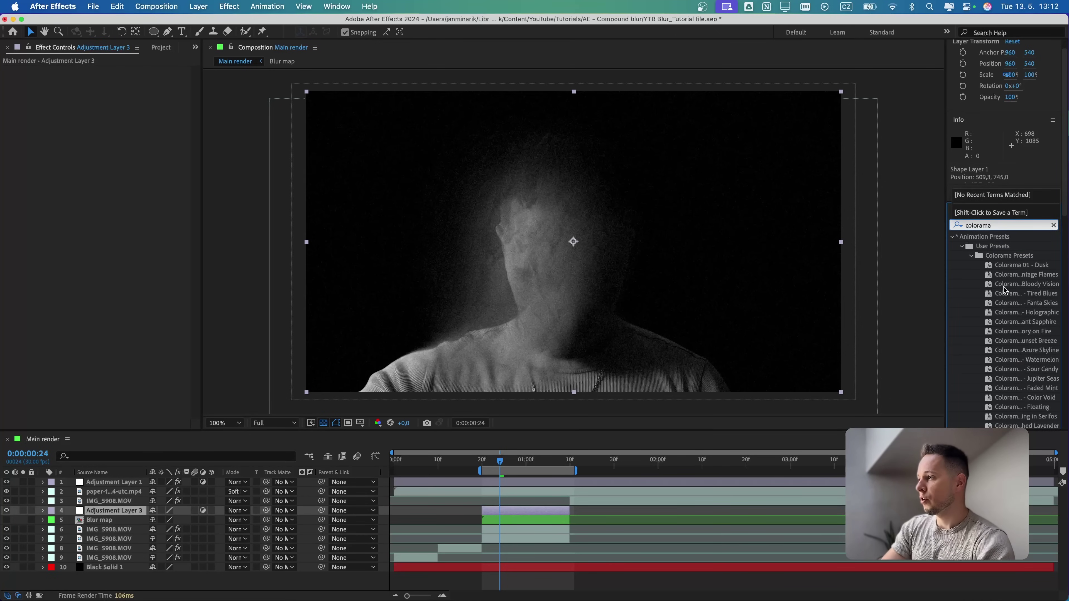
left_click_drag(989, 275, 198, 195)
- Switch Colorama's Output Cycle palette to the Solarize Blue preset
left_click(15, 89)
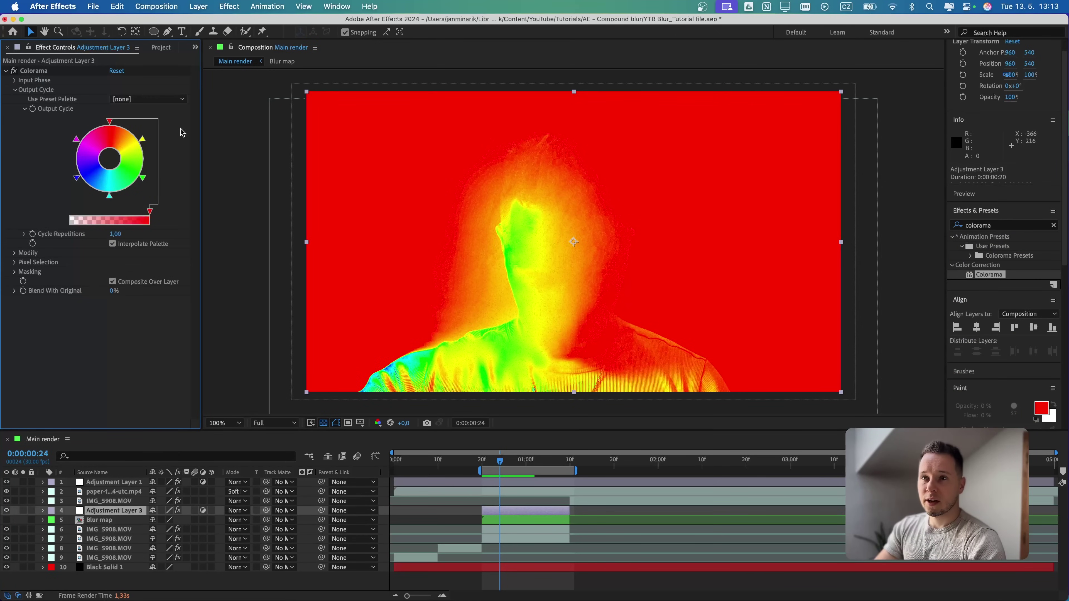
left_click(147, 99)
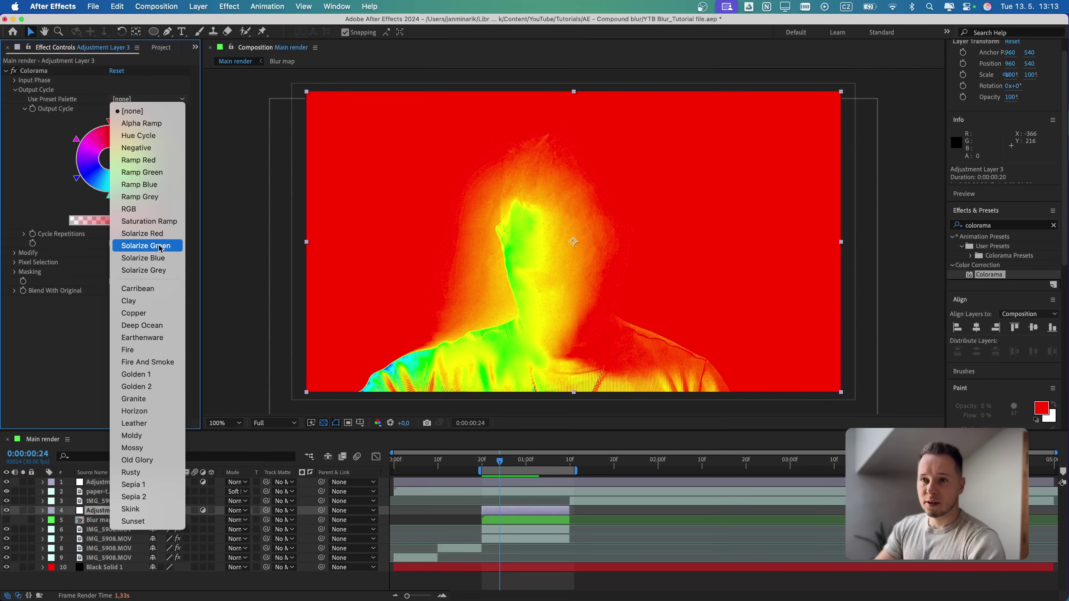
left_click(135, 259)
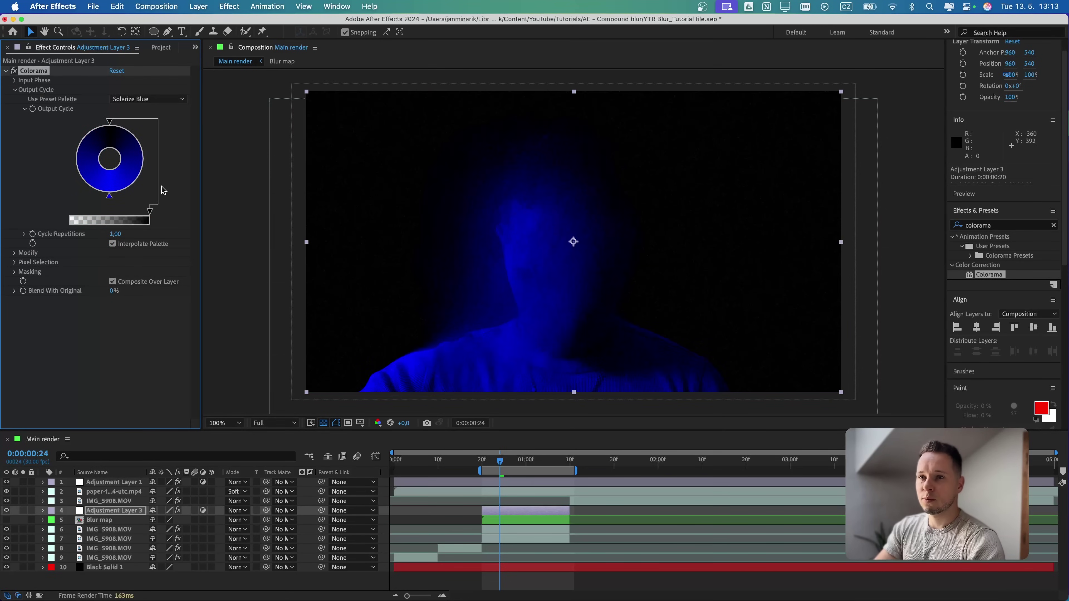
- Darken the bottom ring stop to navy and set another stop to green 11C57E
double_click(110, 196)
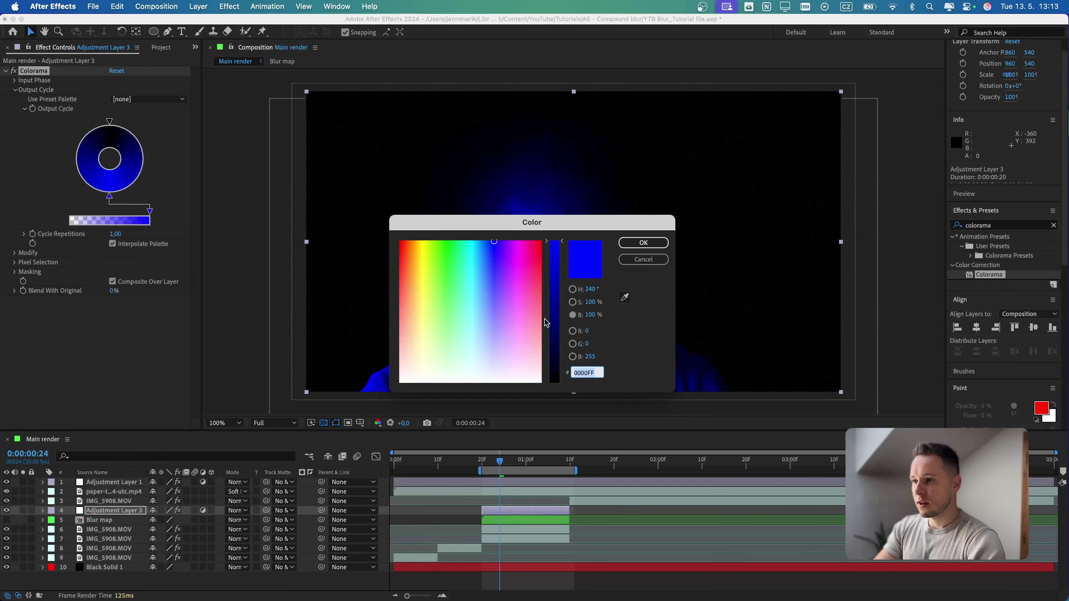
mouse_move(555, 313)
left_mouse_down()
mouse_move(555, 324)
mouse_move(554, 312)
left_mouse_up()
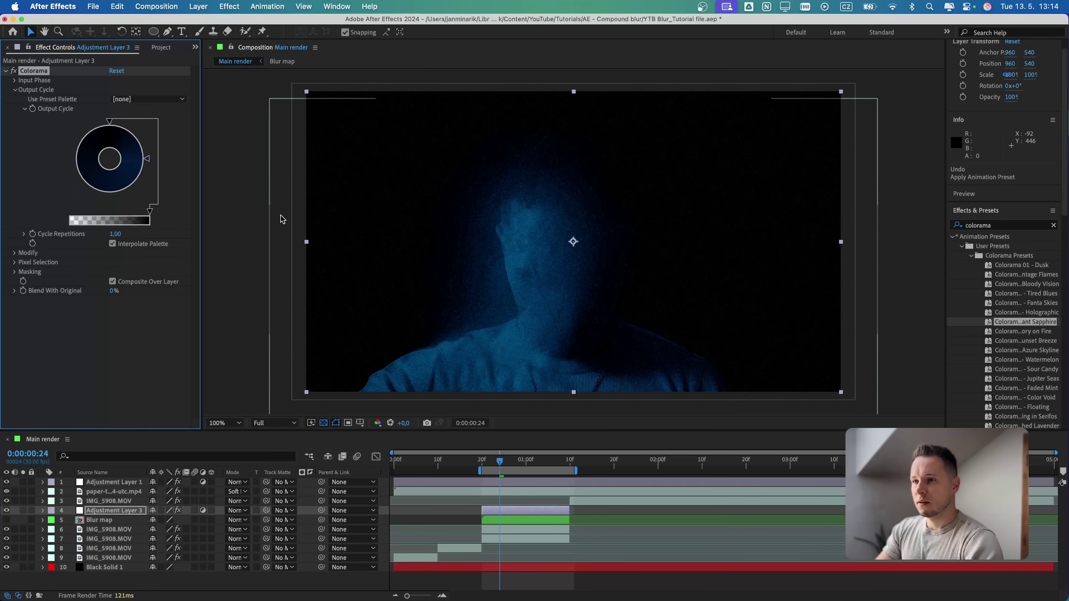
double_click(110, 198)
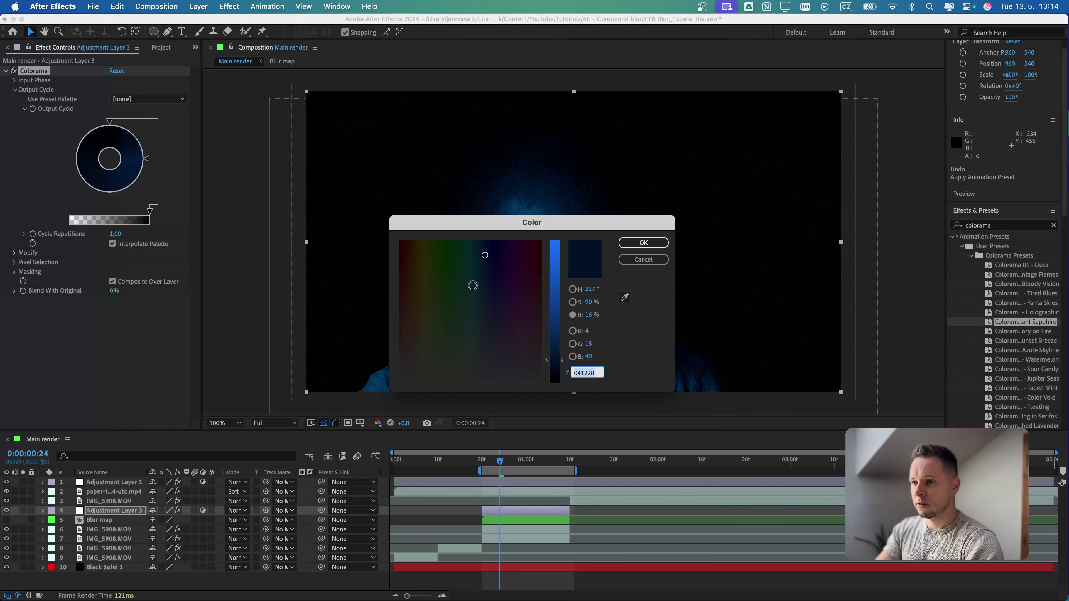
type("11C57E")
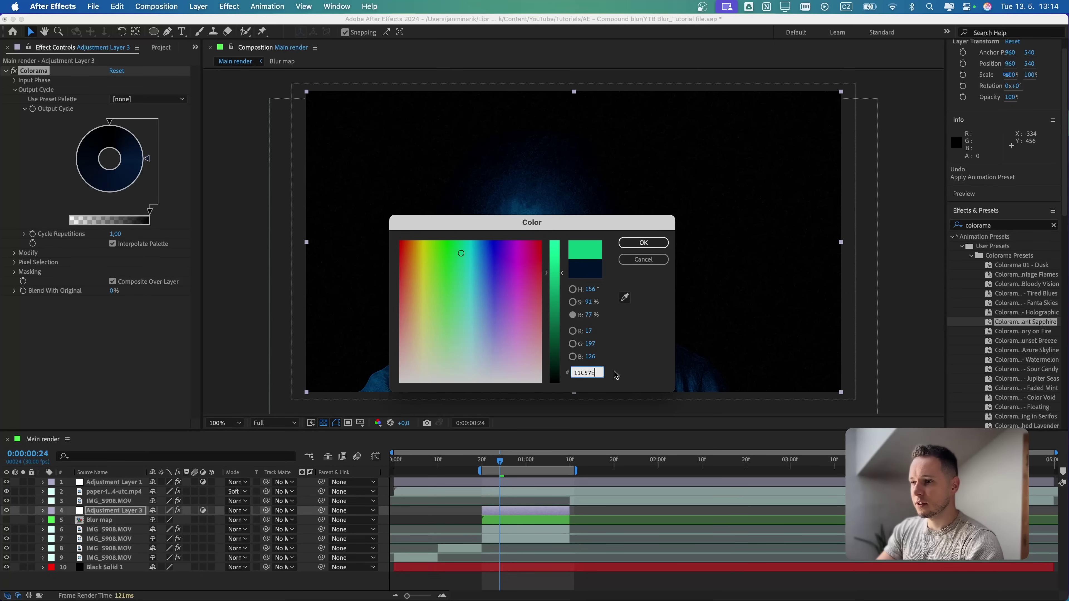
left_click(643, 243)
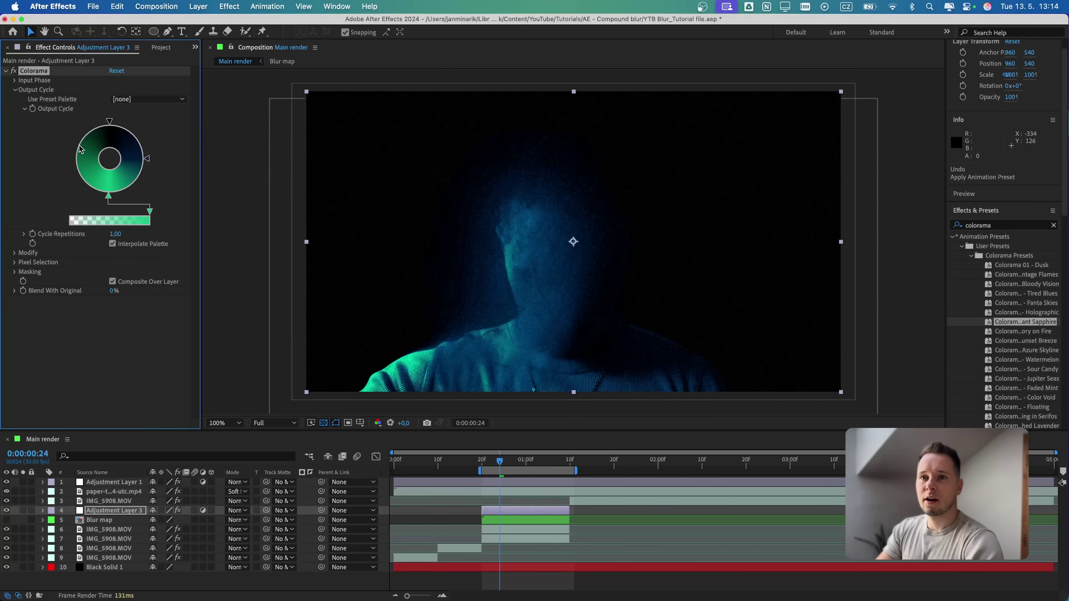
- Change a third colour stop to pale cyan at 27% saturation
double_click(72, 162)
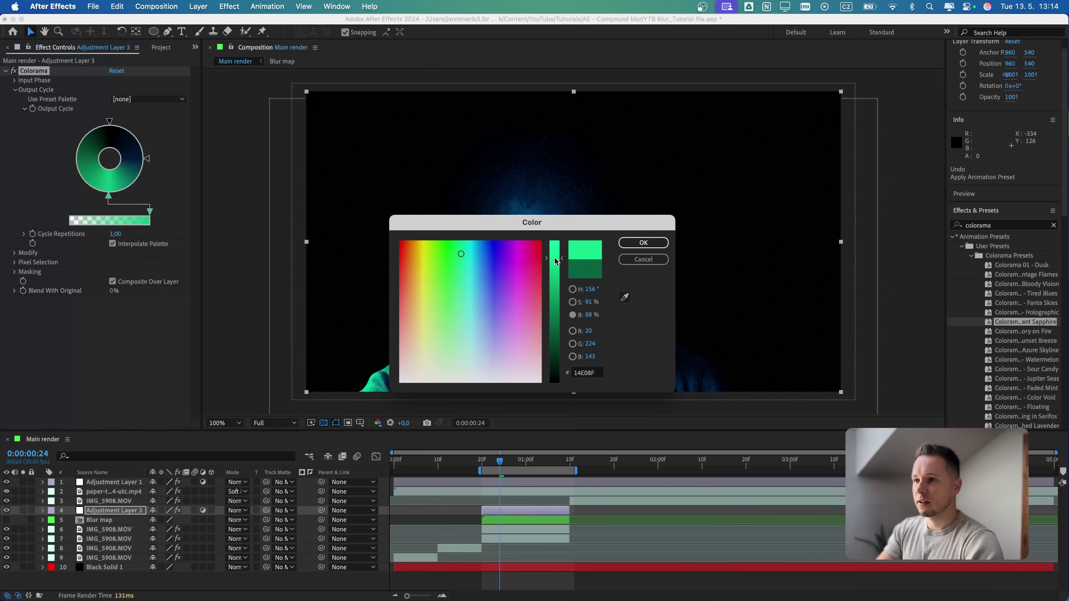
left_click_drag(461, 256, 470, 307)
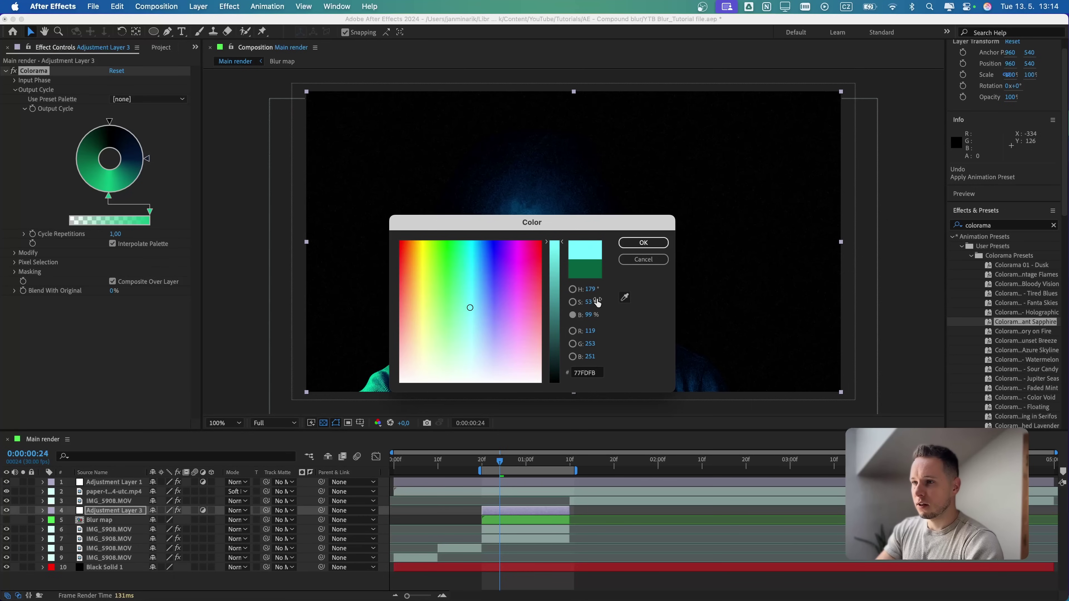
left_click_drag(593, 304, 577, 301)
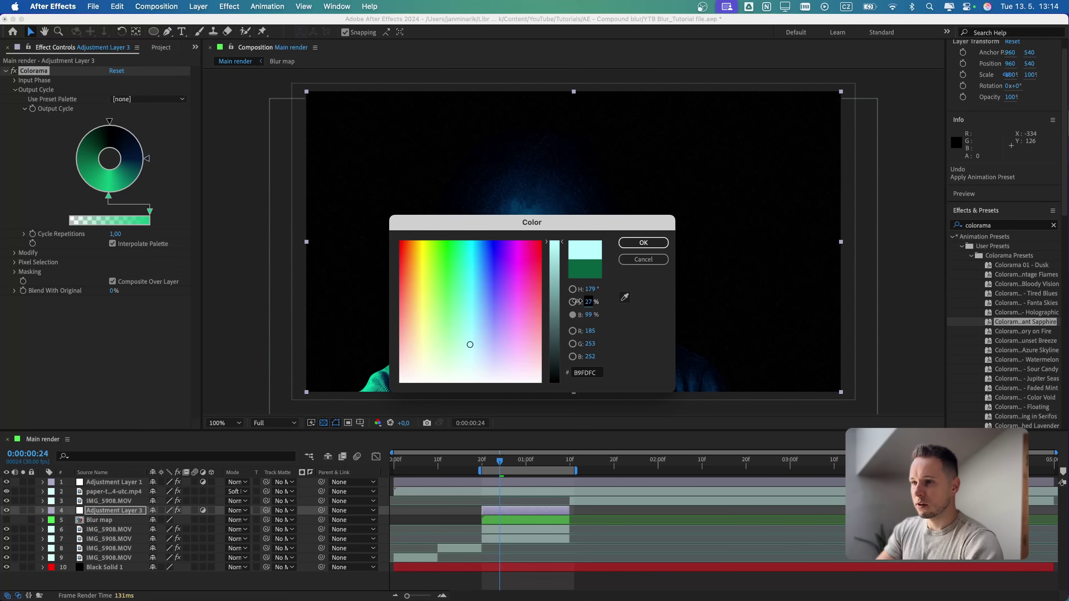
key("Return")
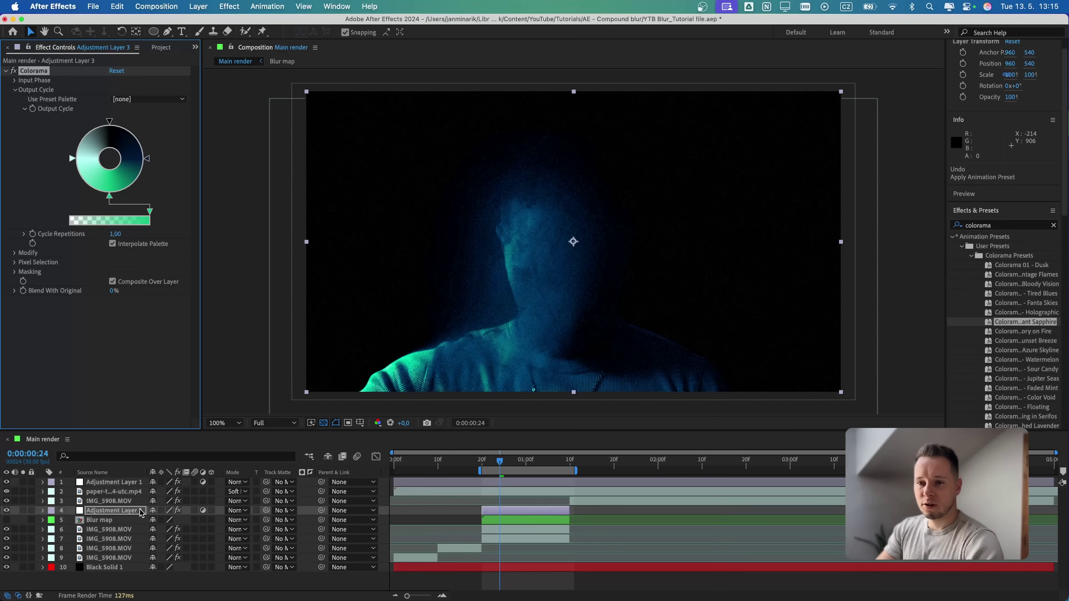
left_click(100, 511)
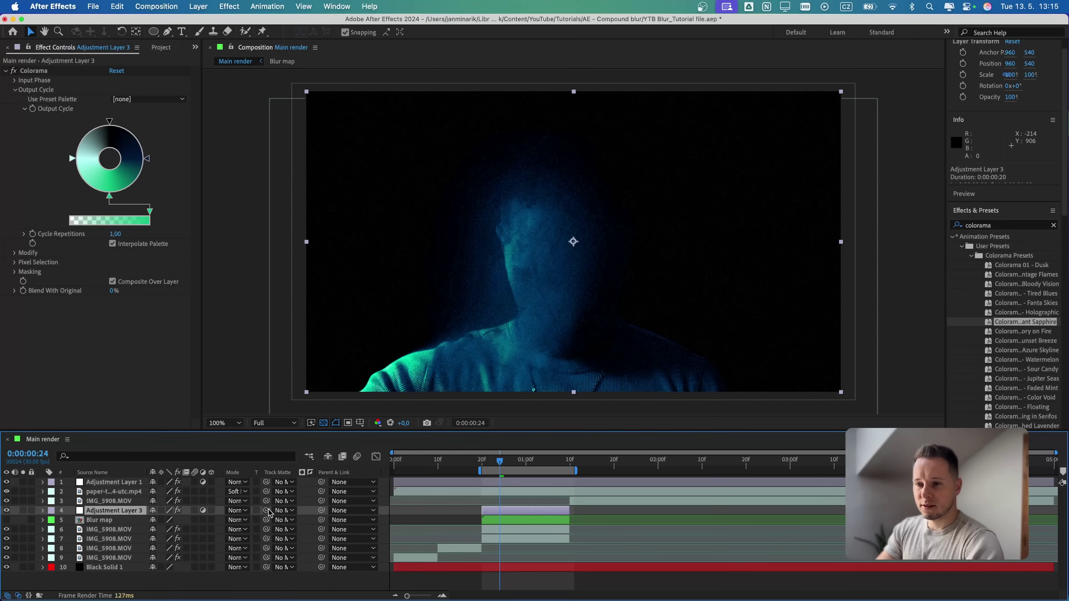
- Set Blur map as Adjustment Layer 3's inverted track matte
left_click_drag(269, 510, 106, 522)
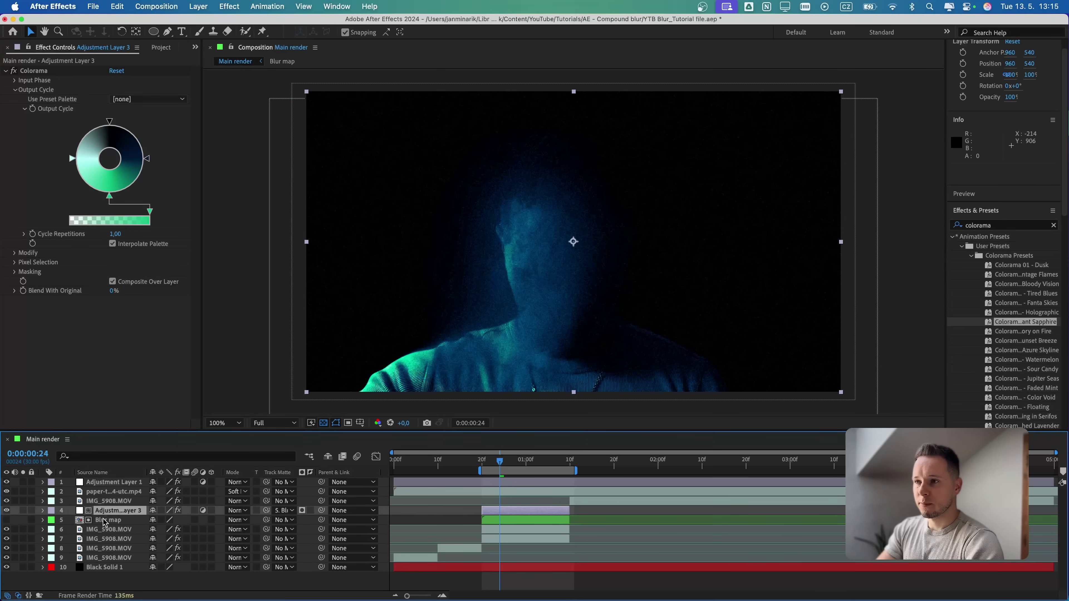
left_click(302, 510)
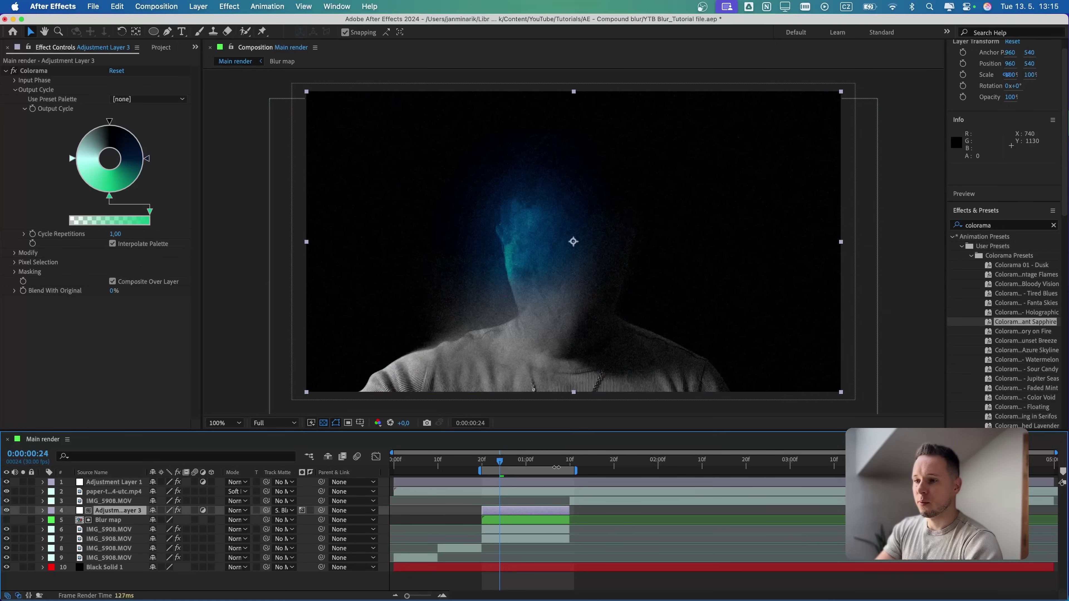
left_click(526, 461)
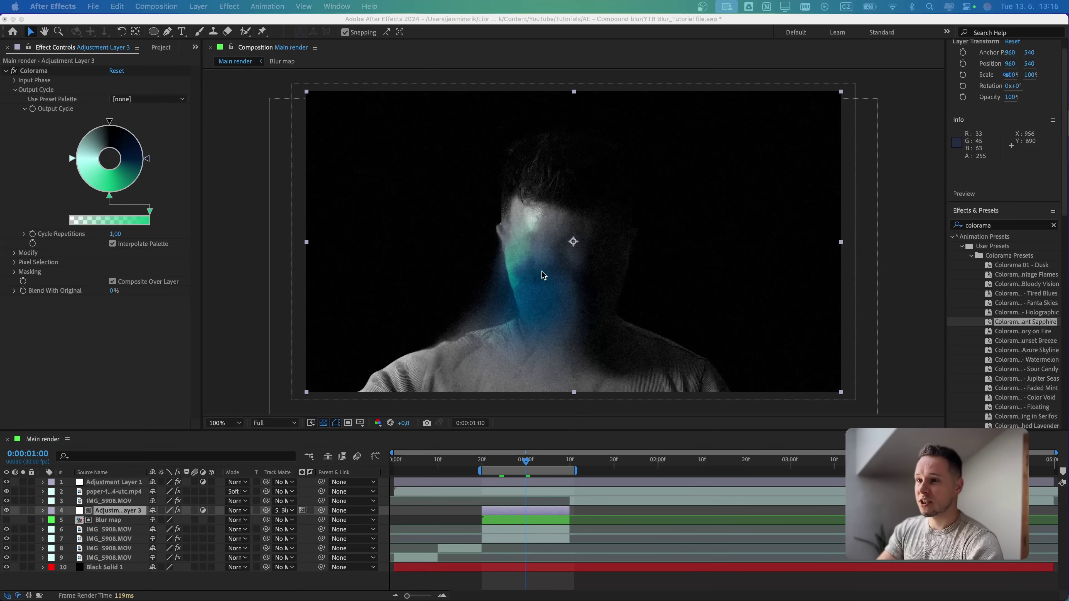
- Preview the tinted result and scrub the time to about 0:00:01:07
left_click(518, 353)
key("space")
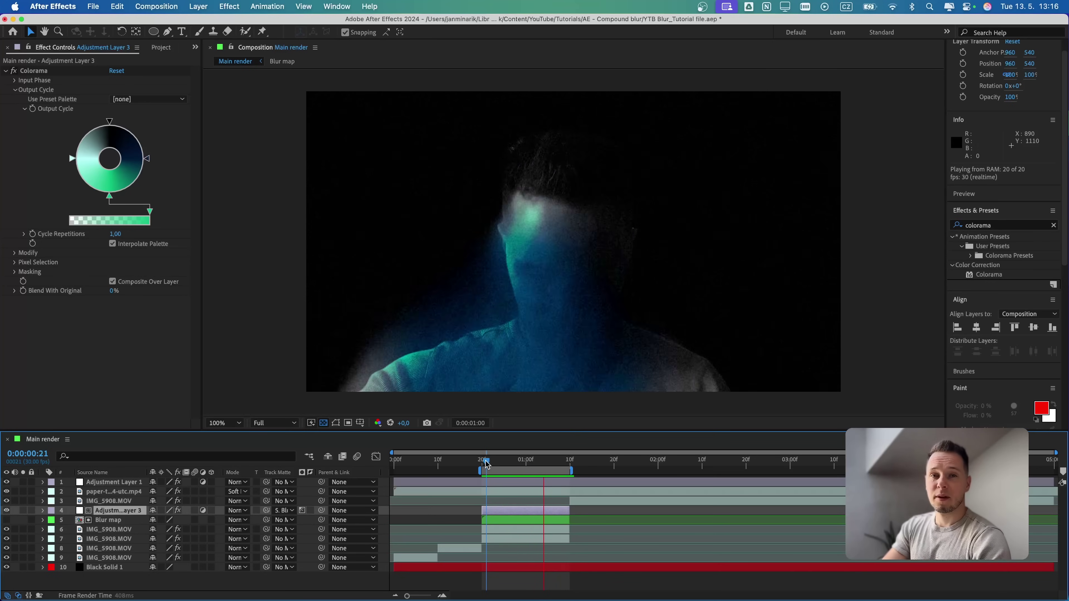
left_click(548, 462)
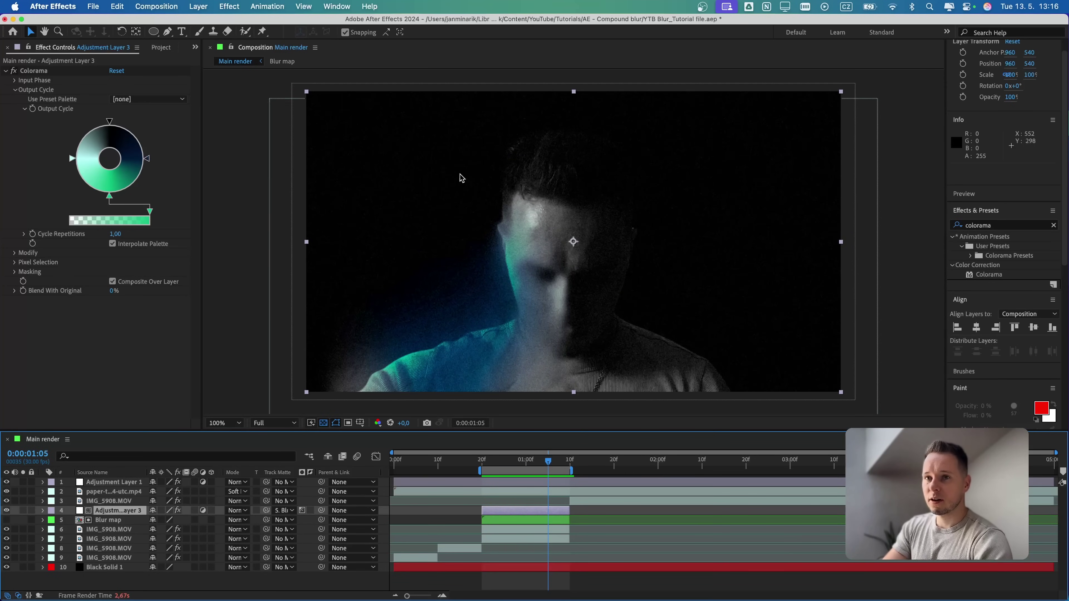
key("super+z")
left_click_drag(538, 465, 618, 473)
left_click(593, 502)
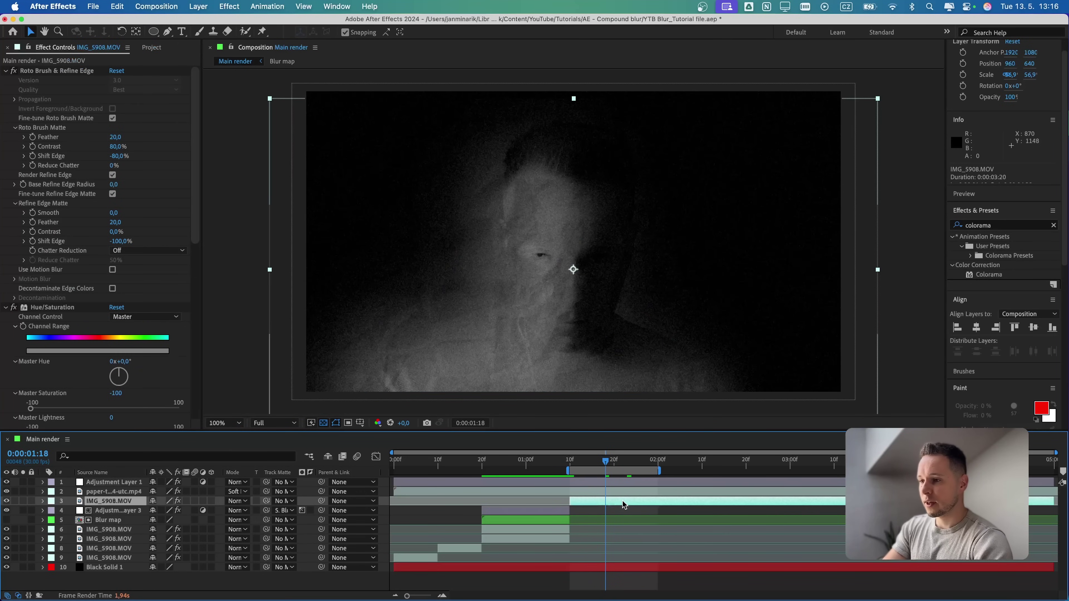
- Duplicate the IMG_5908.MOV layer and remove Compound Blur from the copy
key("super+d")
scroll(185, 314, "down", 1)
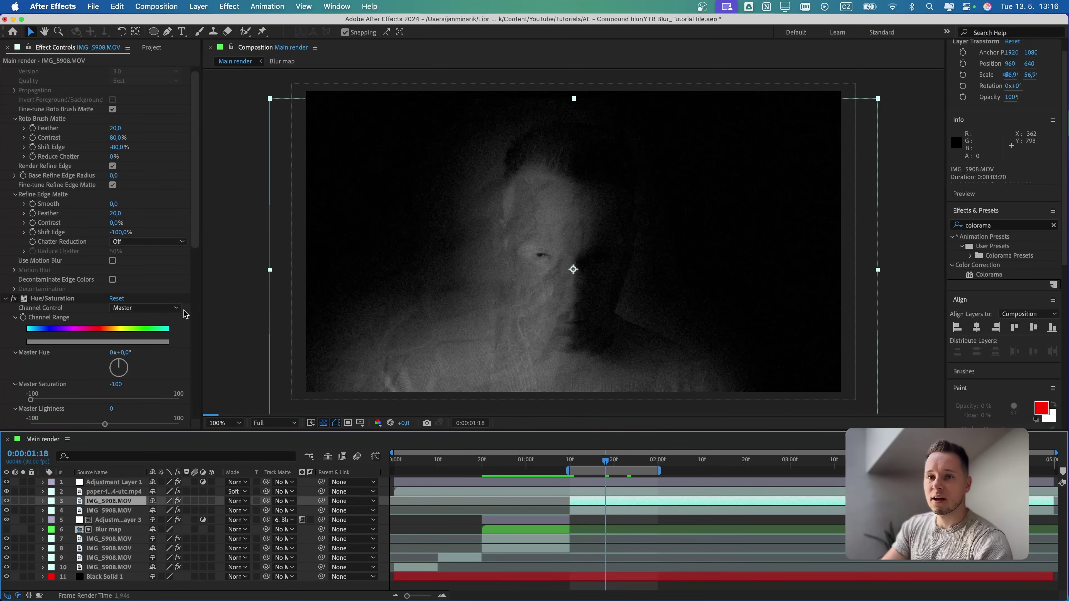
scroll(84, 320, "down", 10)
left_click(48, 387)
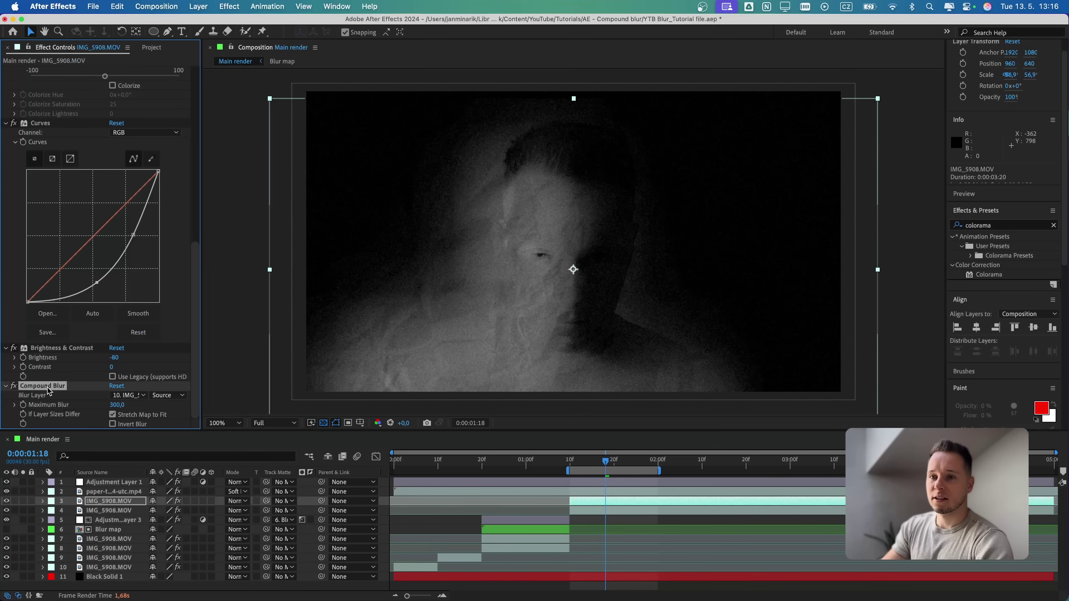
key("Delete")
- Draw a white rectangle across the eyes and position and trim its layer
left_click(438, 521)
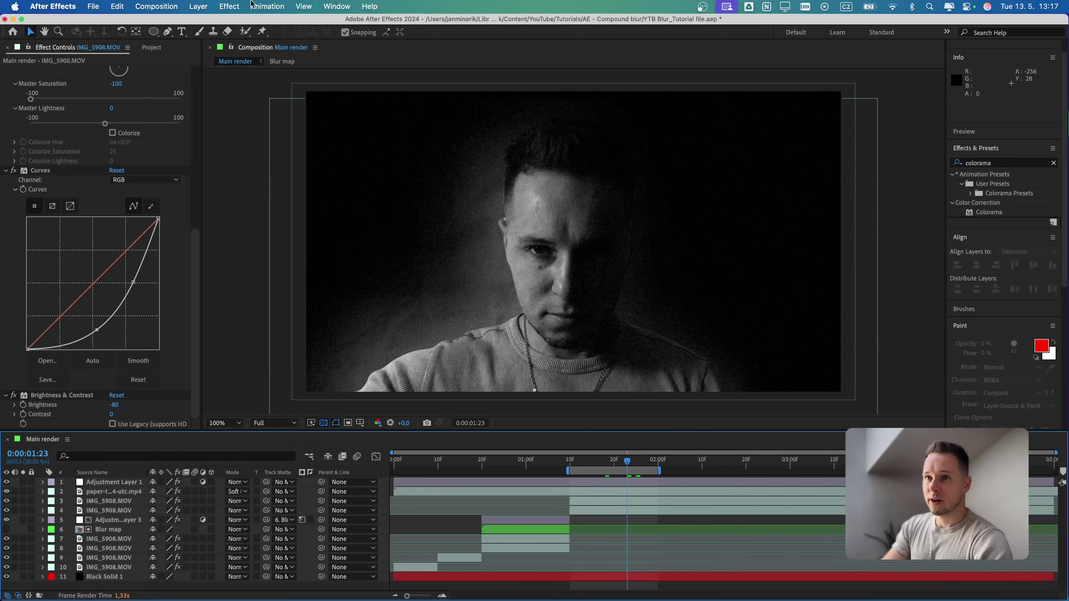
left_click_drag(153, 31, 209, 33)
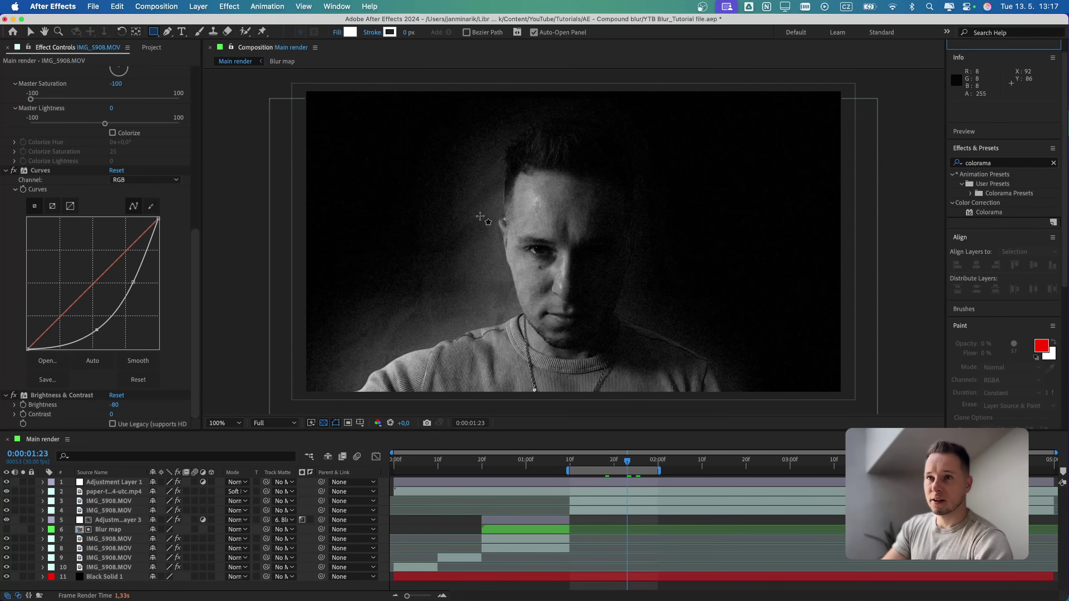
mouse_move(470, 217)
left_mouse_down()
mouse_move(639, 270)
mouse_move(661, 266)
left_mouse_up()
key("v")
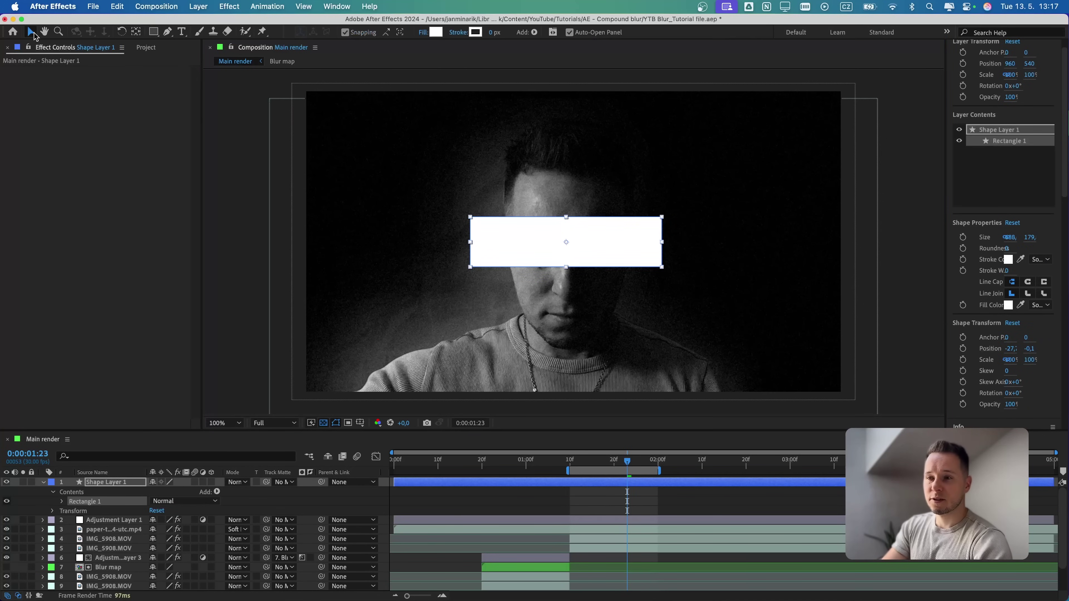
left_click_drag(122, 482, 118, 534)
left_click_drag(394, 501, 570, 501)
- Use the rectangle as the duplicate's track matte and set Maximum Blur to 100
left_click(266, 539)
left_click_drag(266, 540, 94, 505)
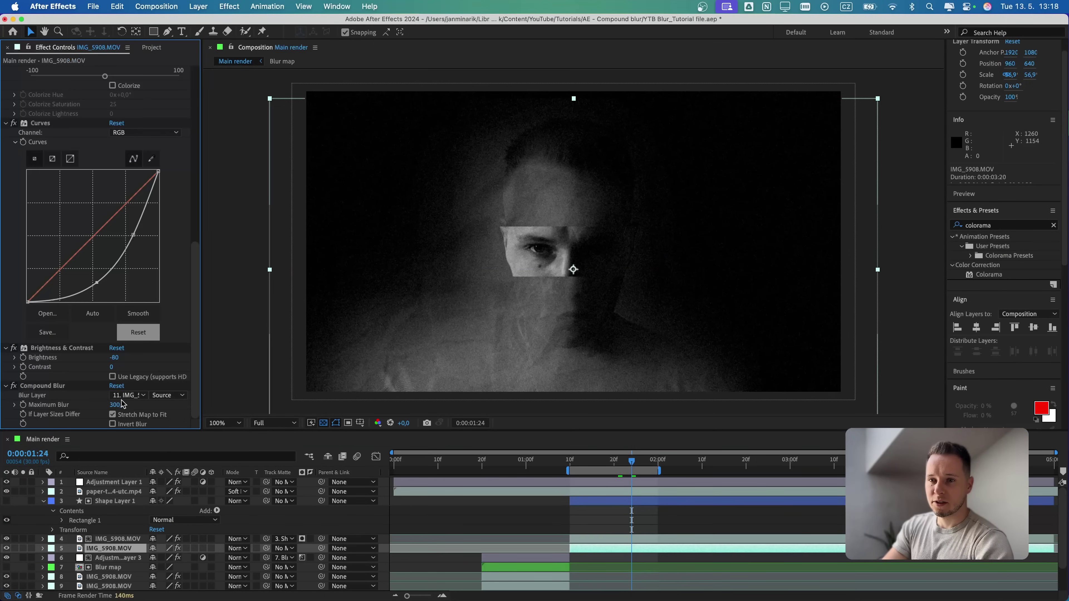
left_click(119, 404)
type("100,0")
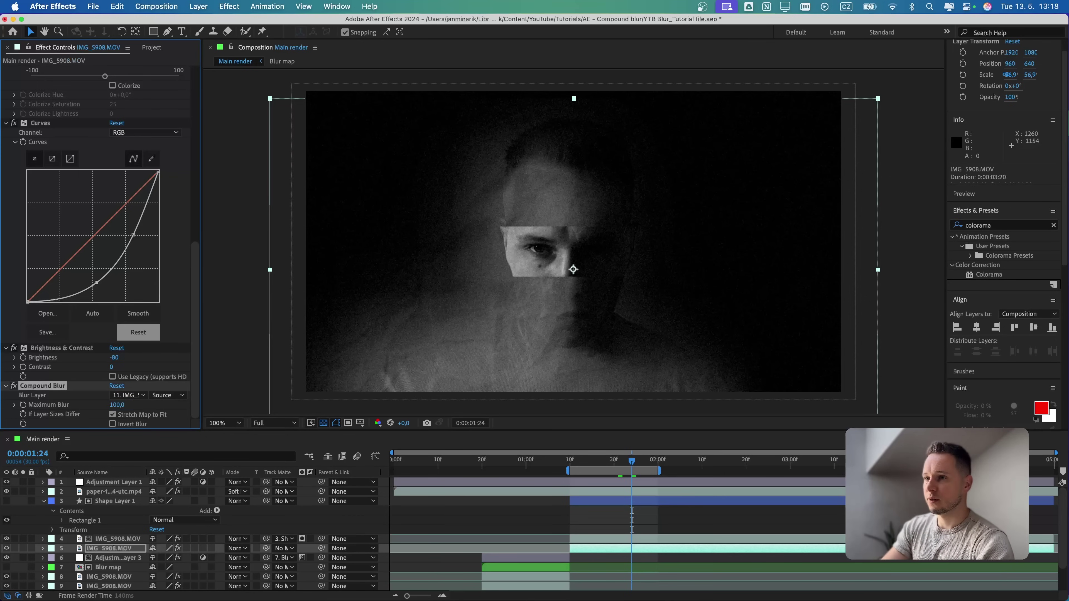
key("Return")
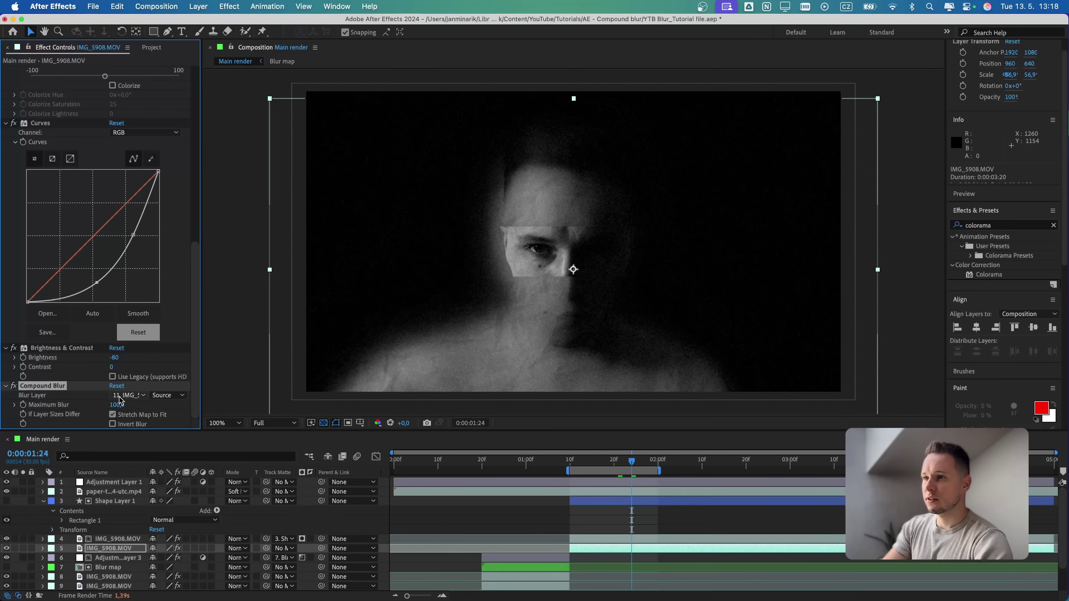
left_click(121, 404)
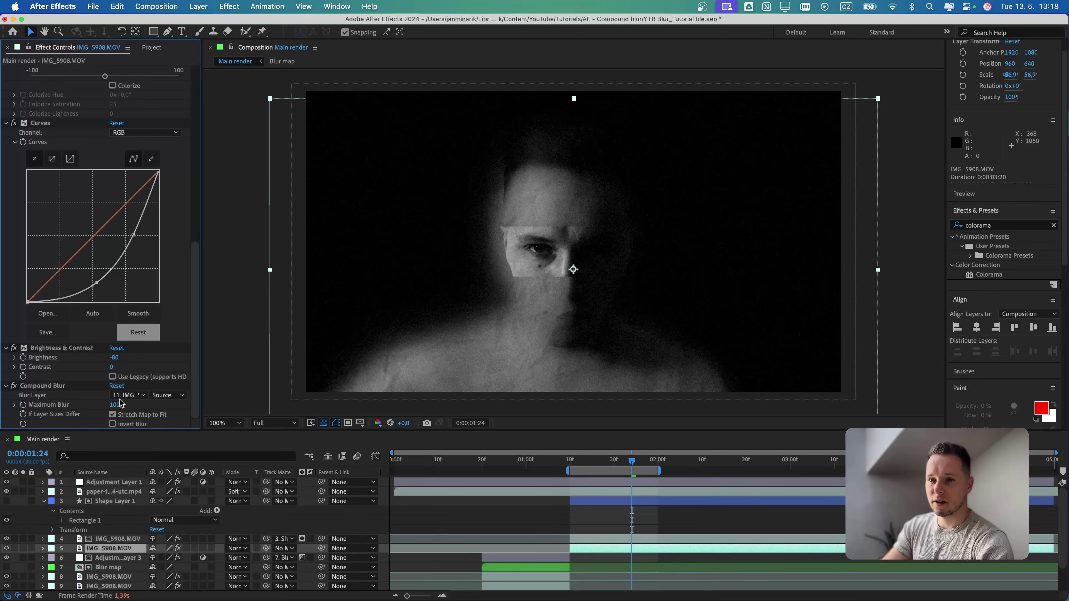
left_click(120, 405)
type("1")
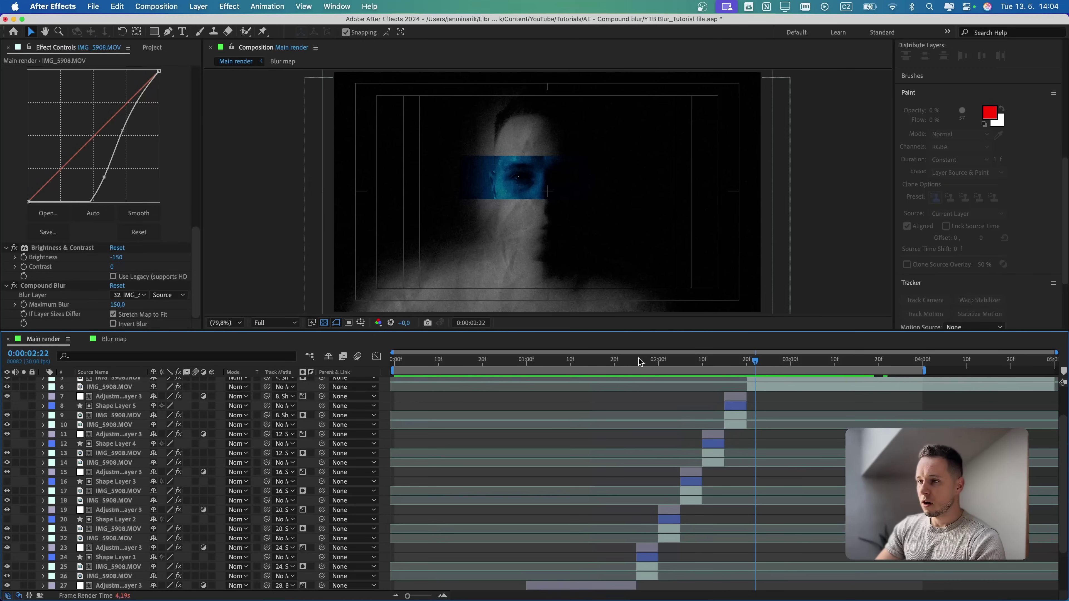
- Set the eye rectangle Shape Layer 6 as Adjustment Layer 3's track matte
left_click_drag(645, 360, 714, 366)
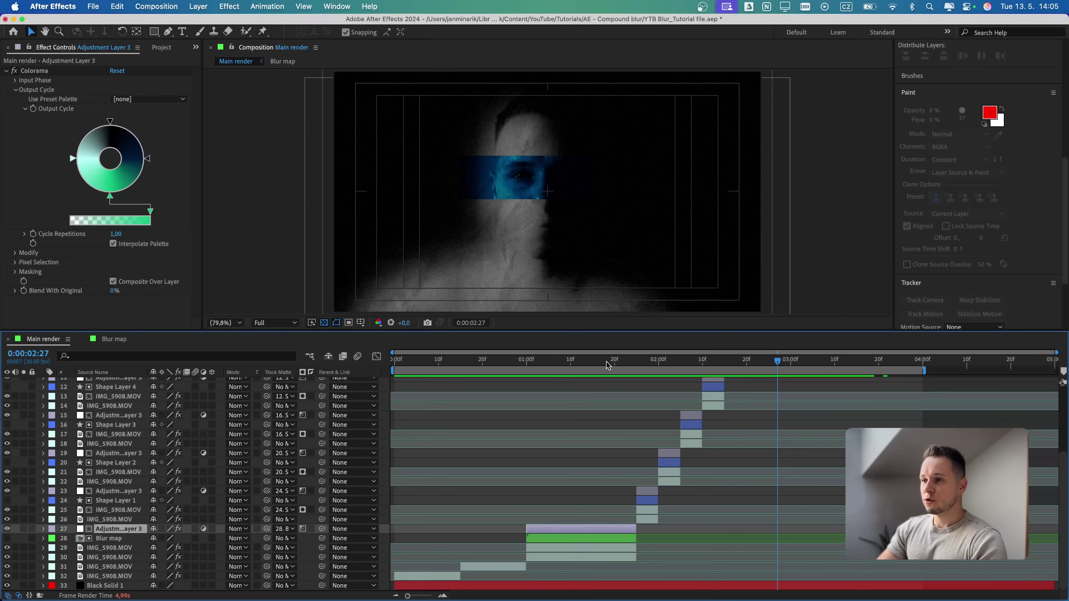
left_click(607, 365)
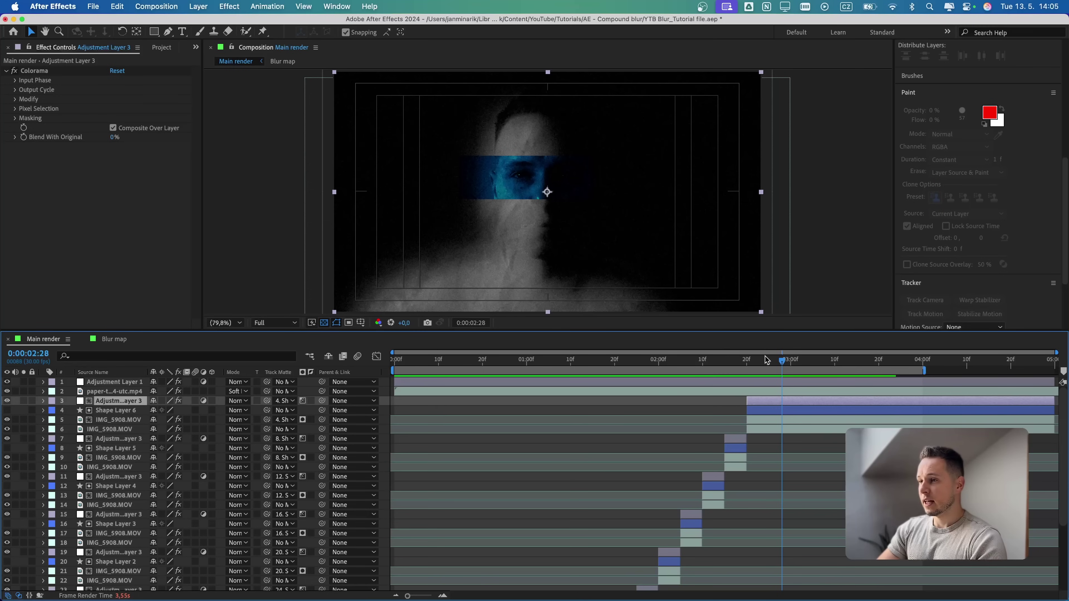
left_click(778, 409)
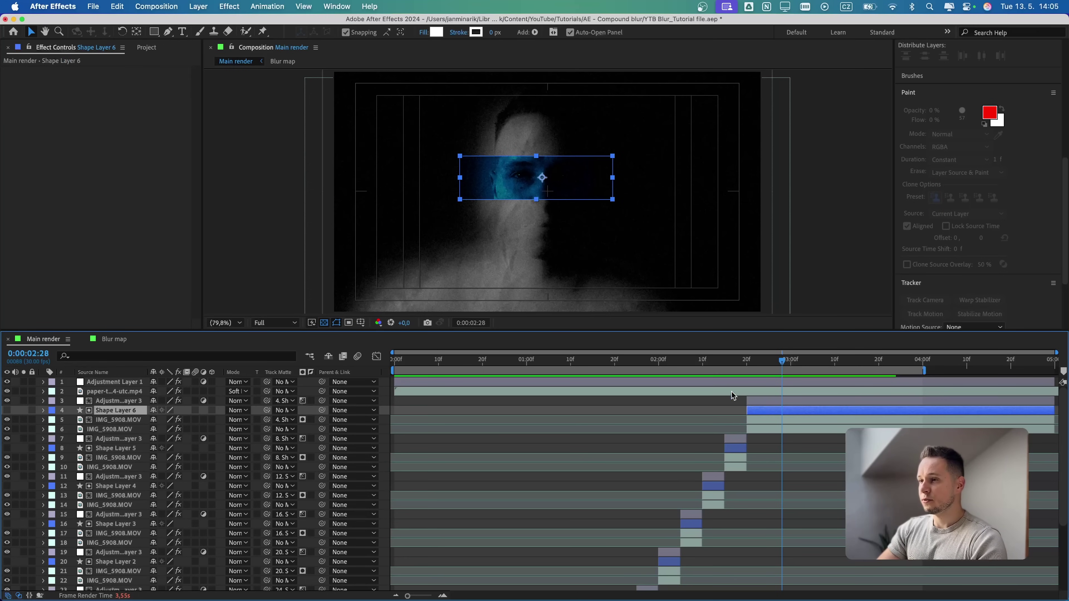
left_click(798, 402)
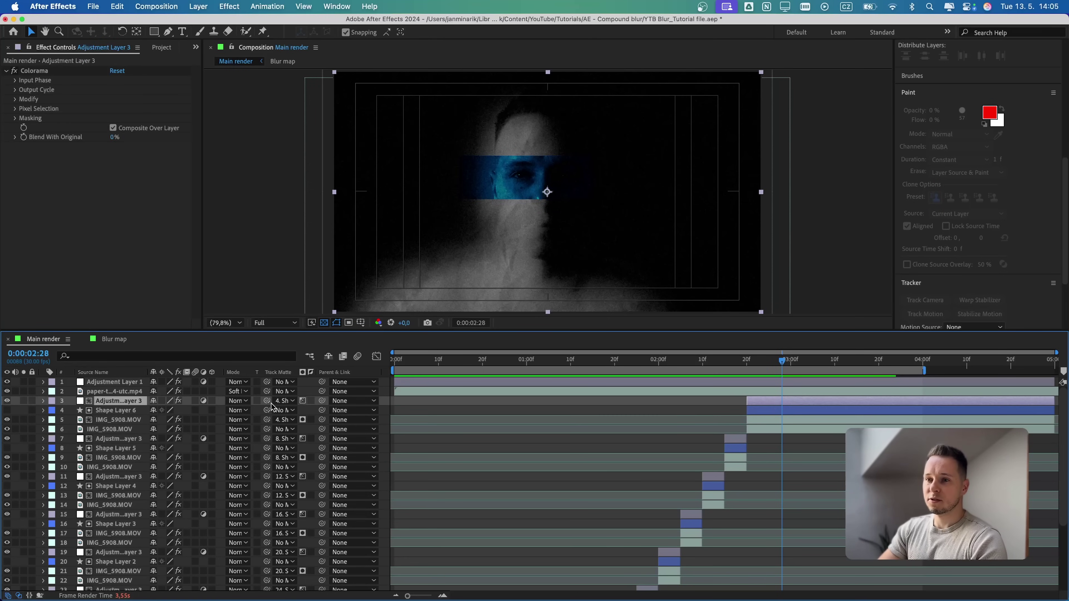
left_click_drag(267, 401, 103, 412)
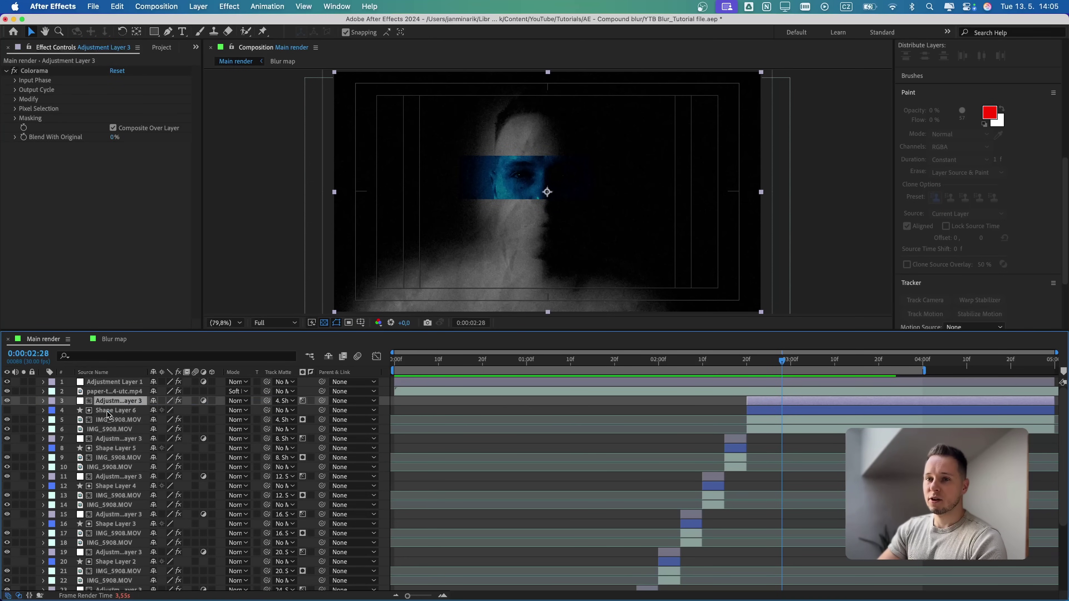
left_click(103, 411)
left_click(110, 401)
- Shift Colorama's Output Cycle colour toward green
left_click(786, 362)
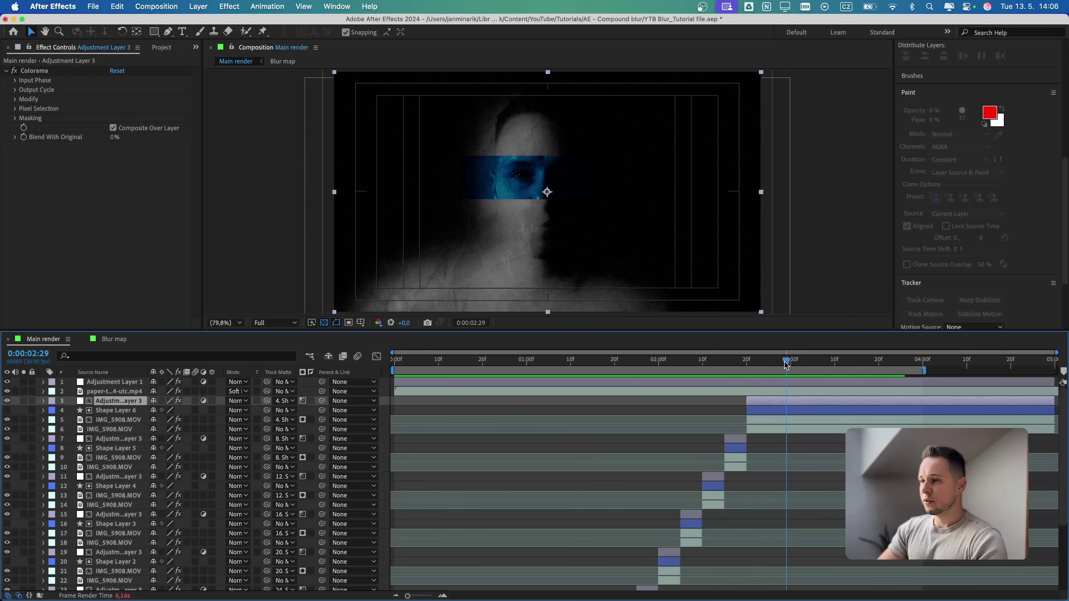
left_click(15, 90)
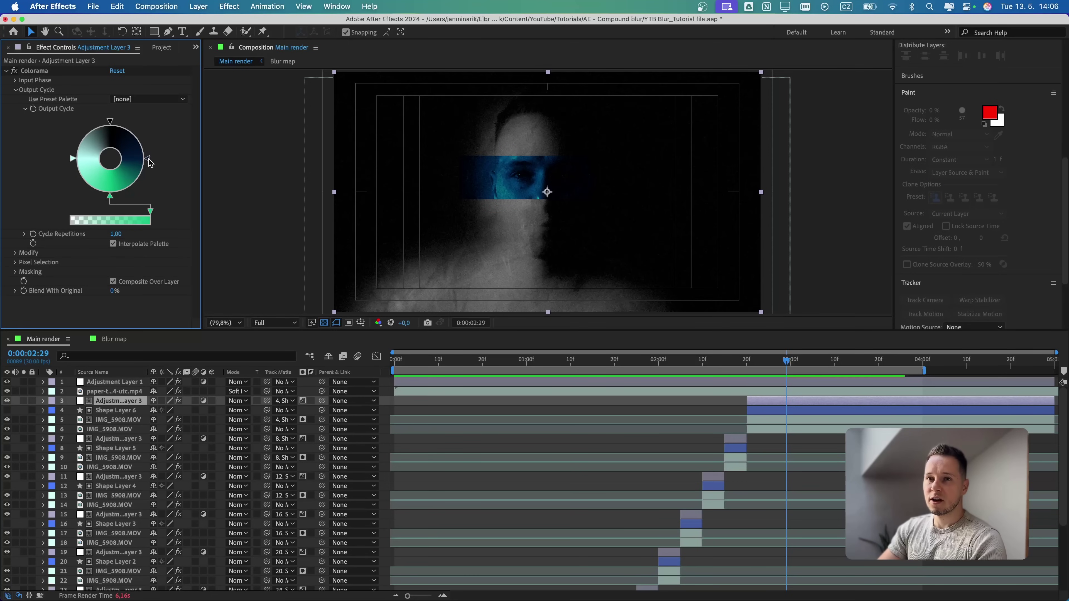
mouse_move(150, 163)
left_mouse_down()
mouse_move(139, 180)
mouse_move(148, 170)
left_mouse_up()
left_click(612, 181)
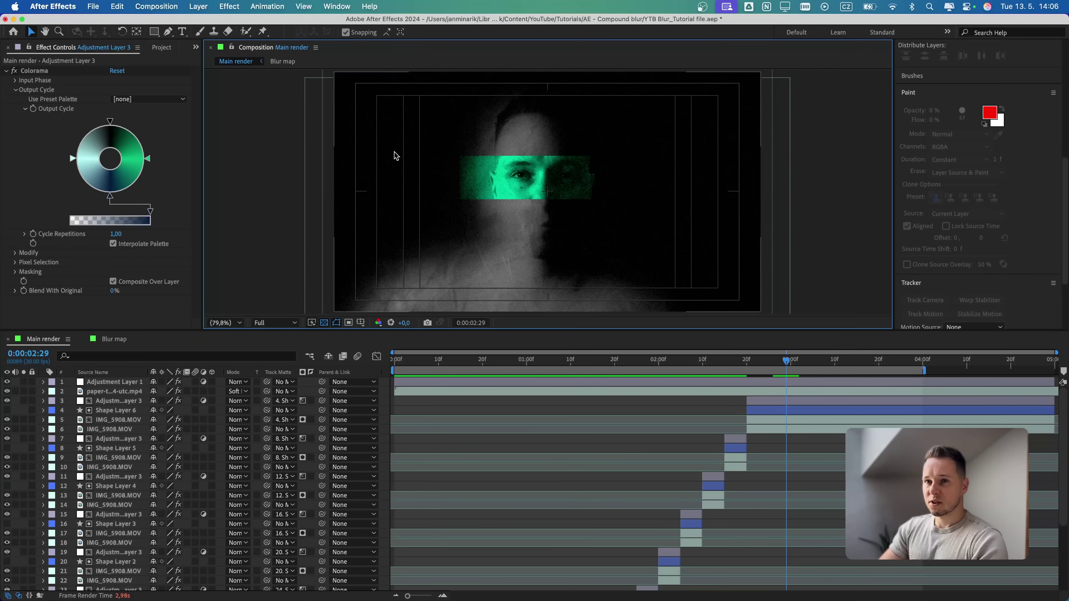
left_click(147, 158)
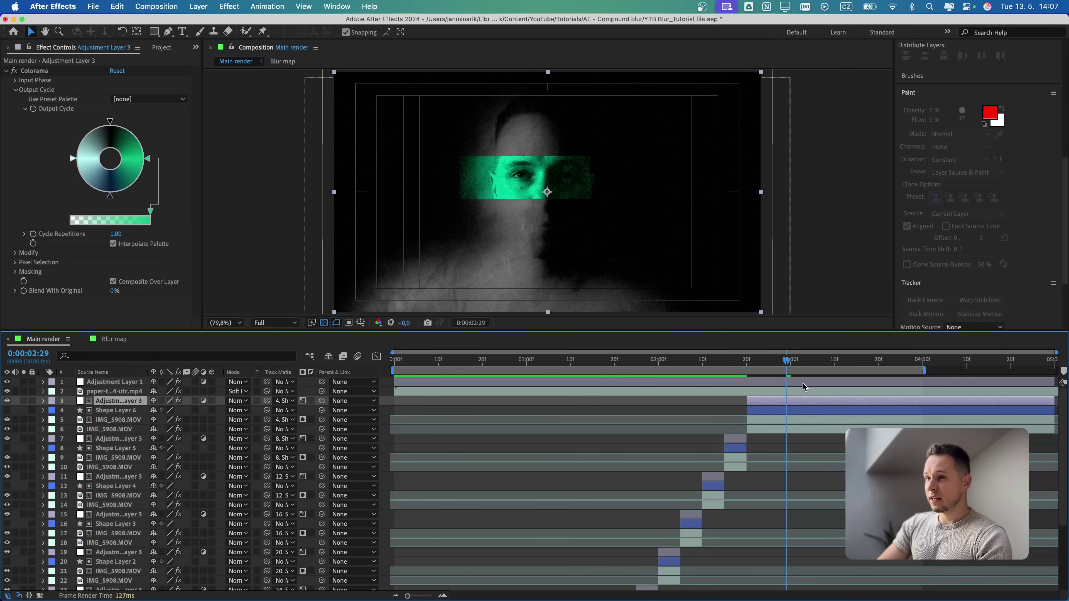
- Try a full-brightness orange as the Colorama Output Cycle tint colour
double_click(148, 159)
left_click_drag(379, 349, 353, 277)
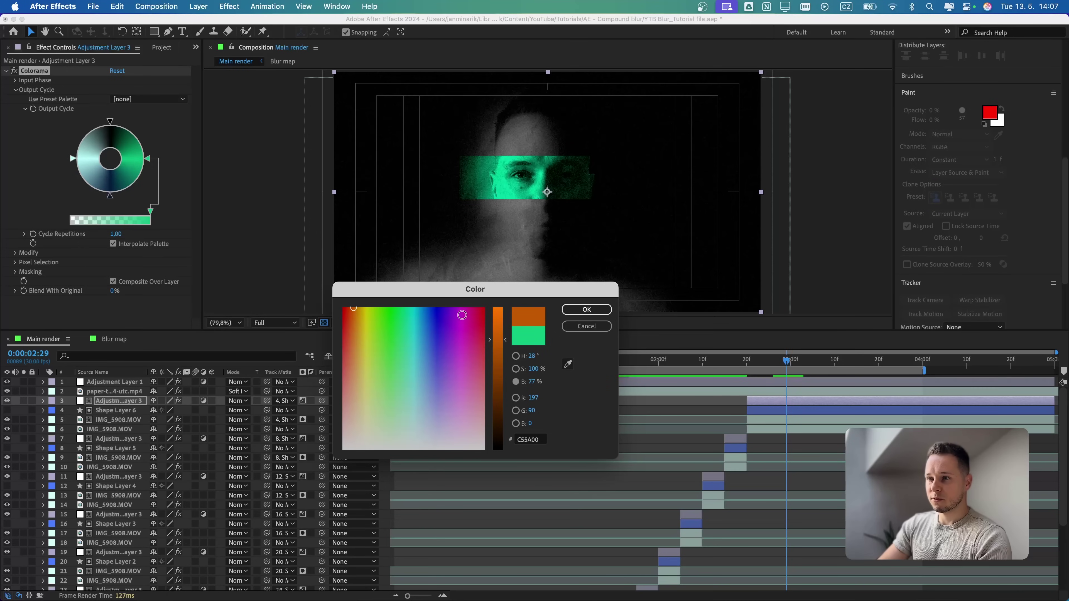
left_click(493, 313)
key("Return")
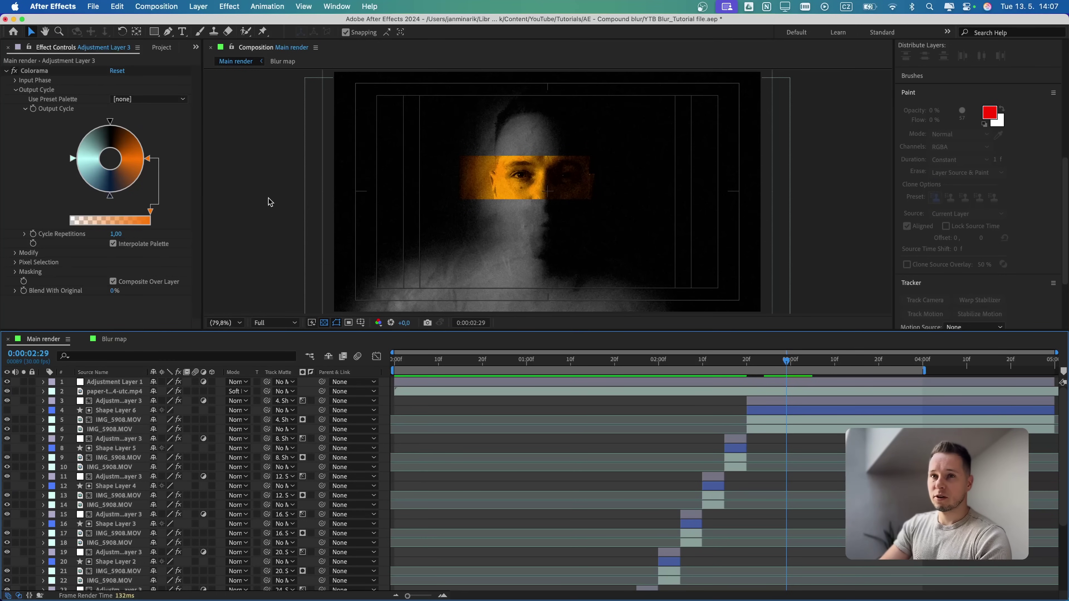
left_click(769, 402)
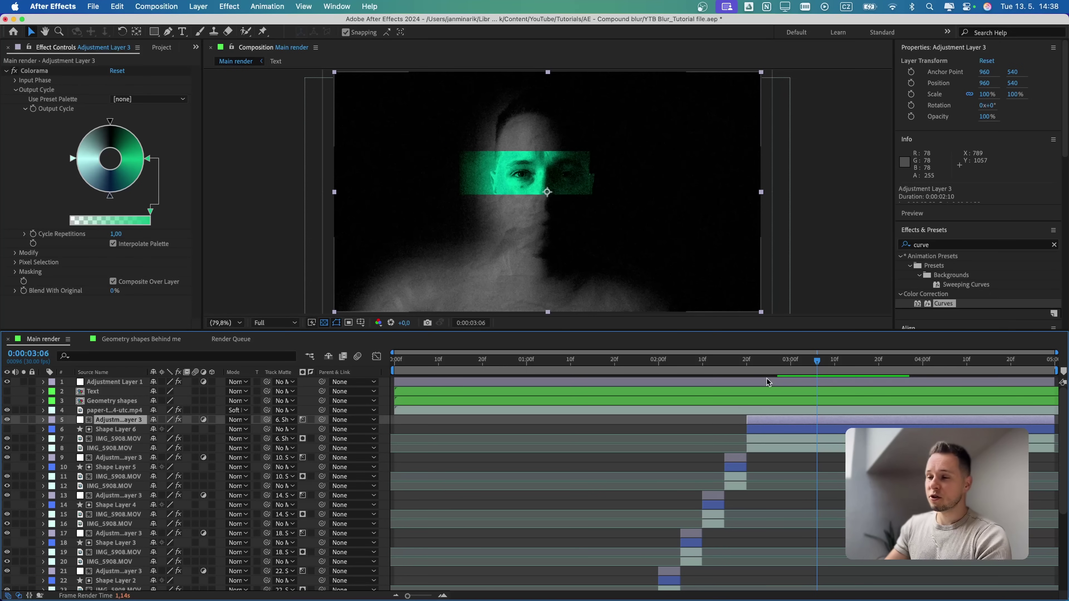
left_click(622, 382)
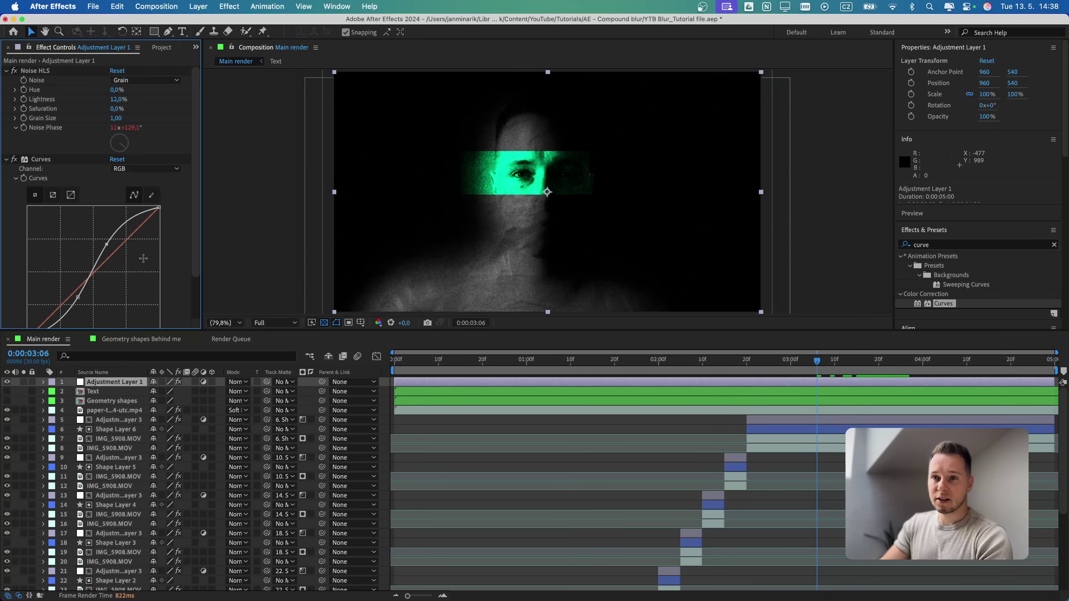
scroll(145, 237, "down", 1)
scroll(146, 237, "down", 2)
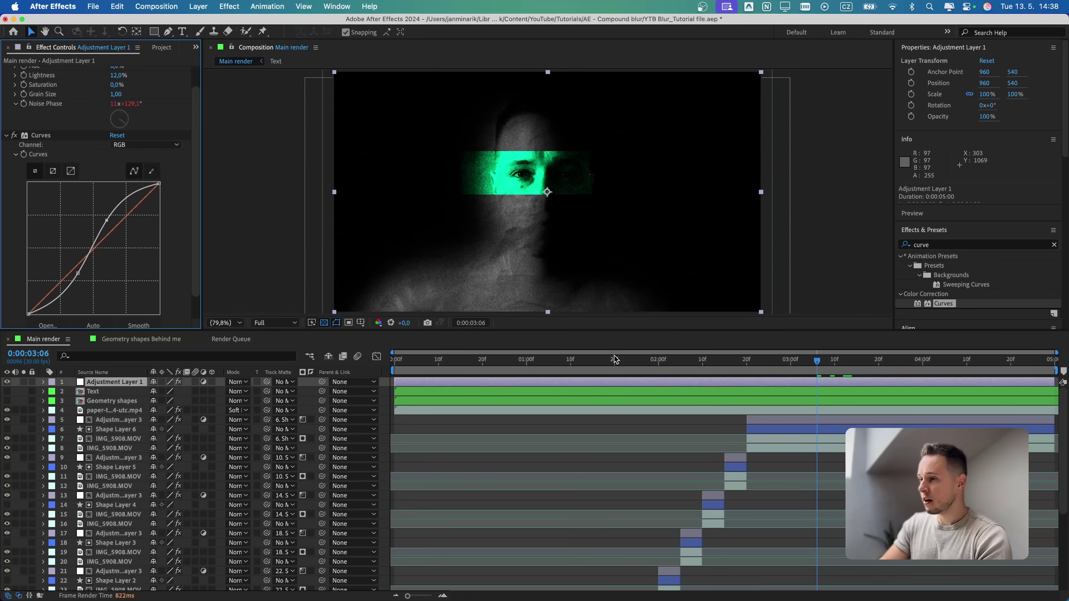
left_click(324, 392)
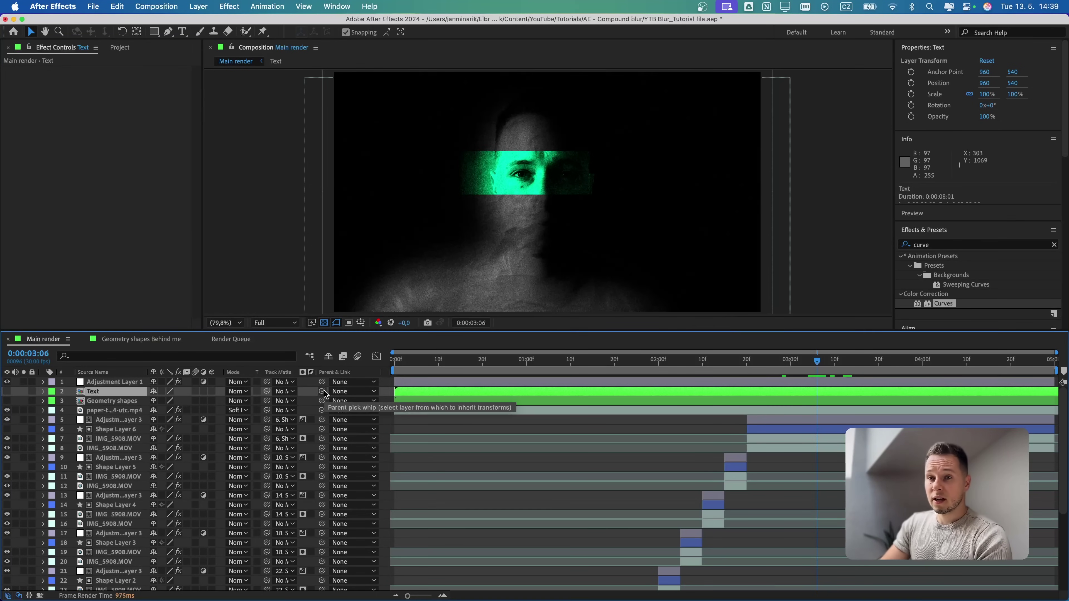
- Show the Geometry shapes layer, open its composition and zoom the viewer to 200%
left_click(7, 401)
double_click(103, 403)
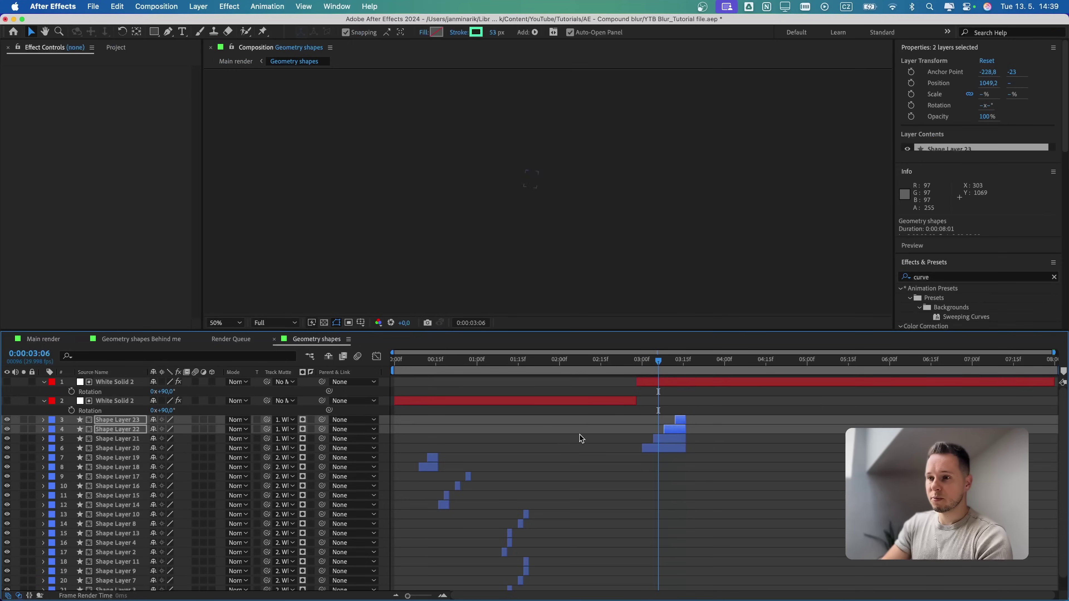
mouse_move(492, 382)
left_mouse_down()
mouse_move(428, 381)
mouse_move(433, 365)
mouse_move(520, 366)
mouse_move(510, 365)
left_mouse_up()
key("/")
left_click(511, 531)
key(".")
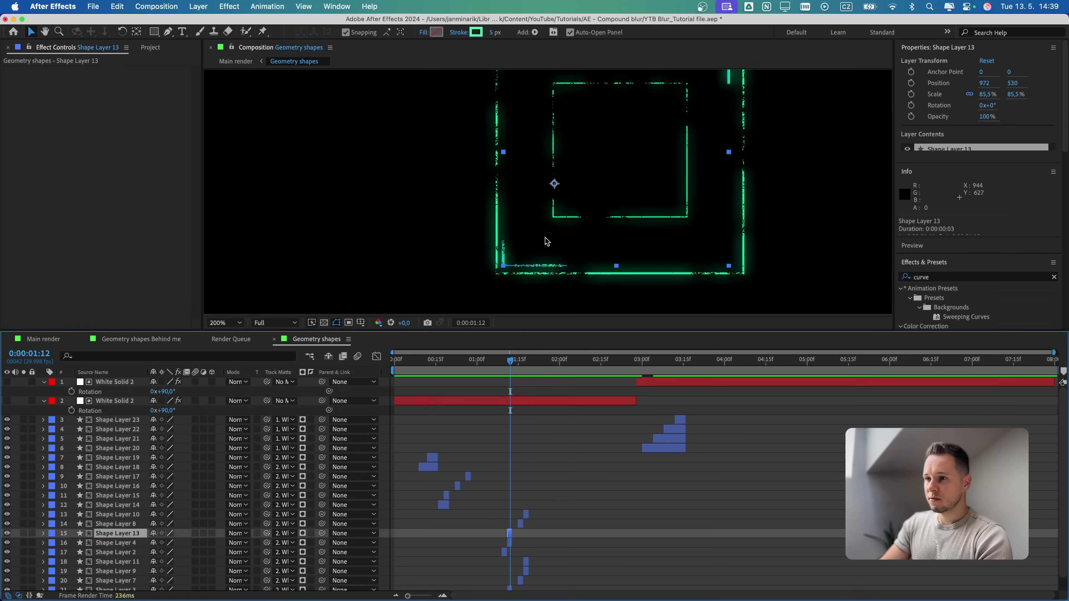
left_click(541, 444)
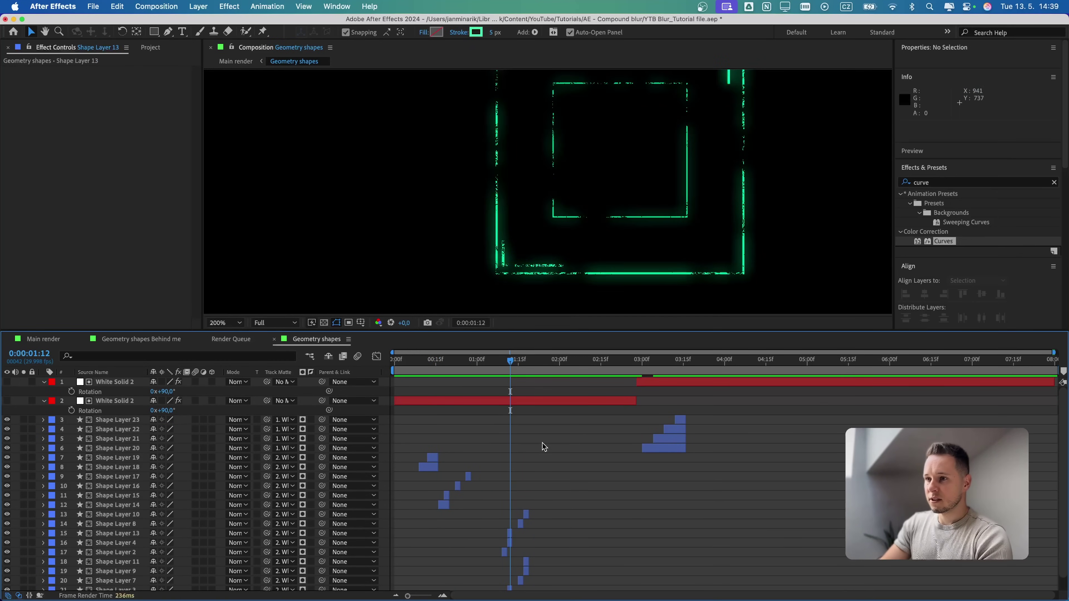
- Toggle the White Solid 2 noise layer on and off to compare
left_click(7, 402)
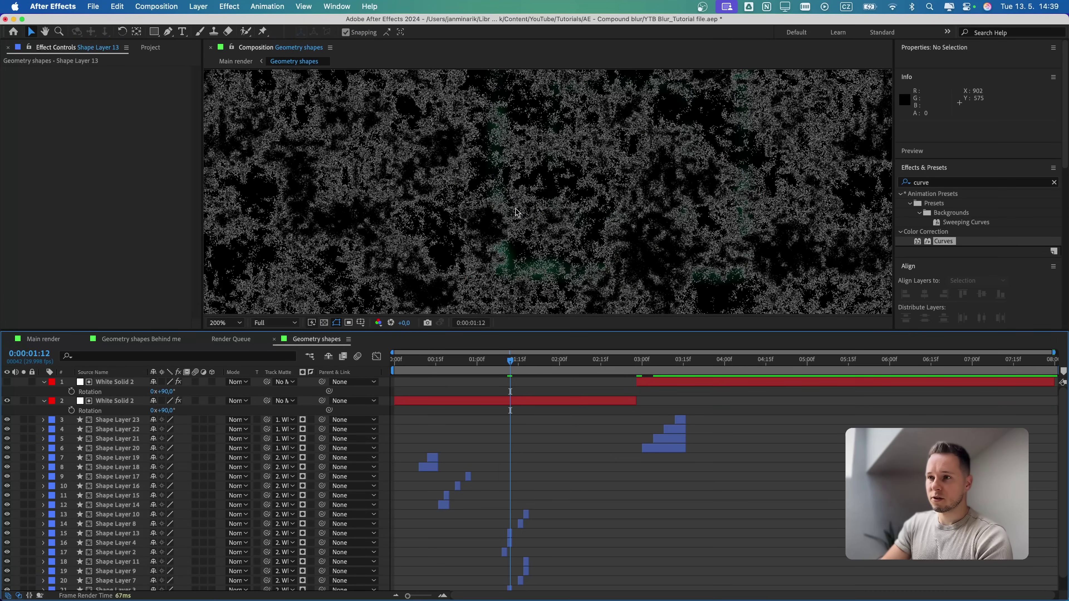
left_click(7, 400)
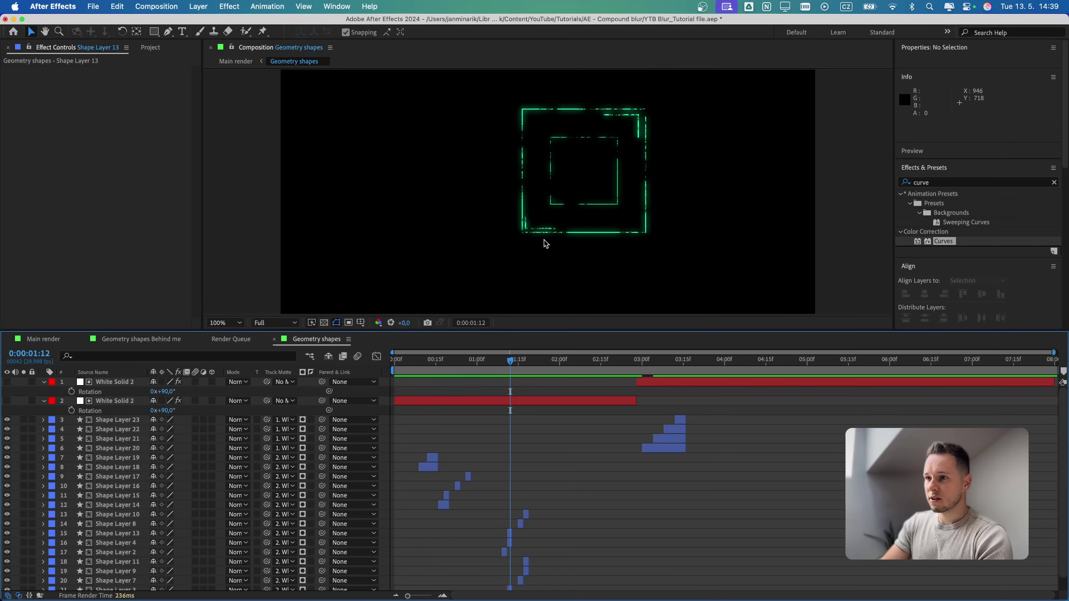
key(".")
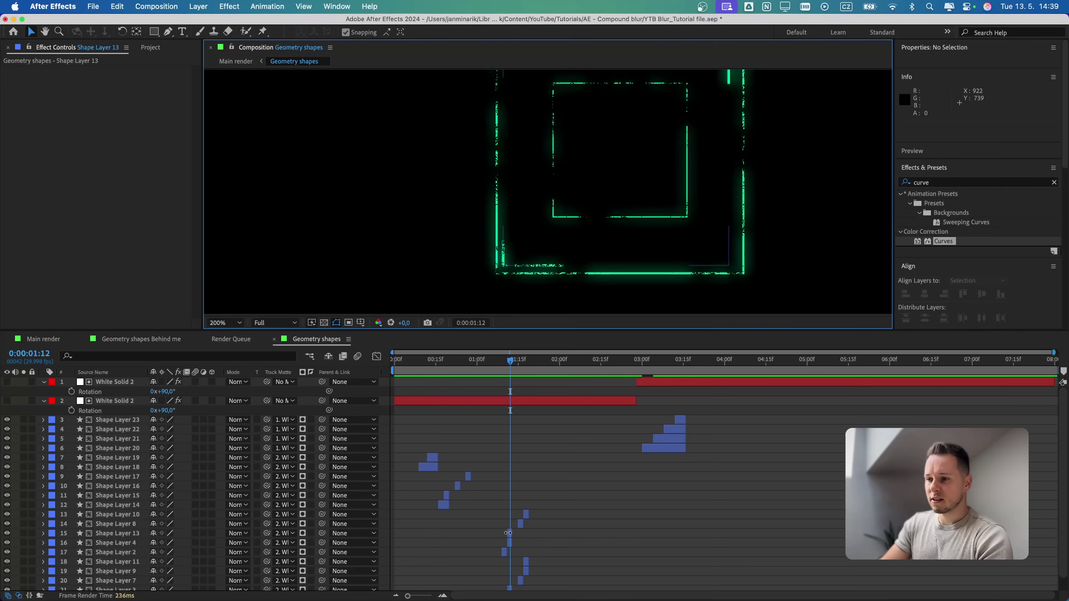
- Reveal Shape Layer 13's Outer Glow layer style and toggle it off and on
left_click(116, 533)
left_click(42, 533)
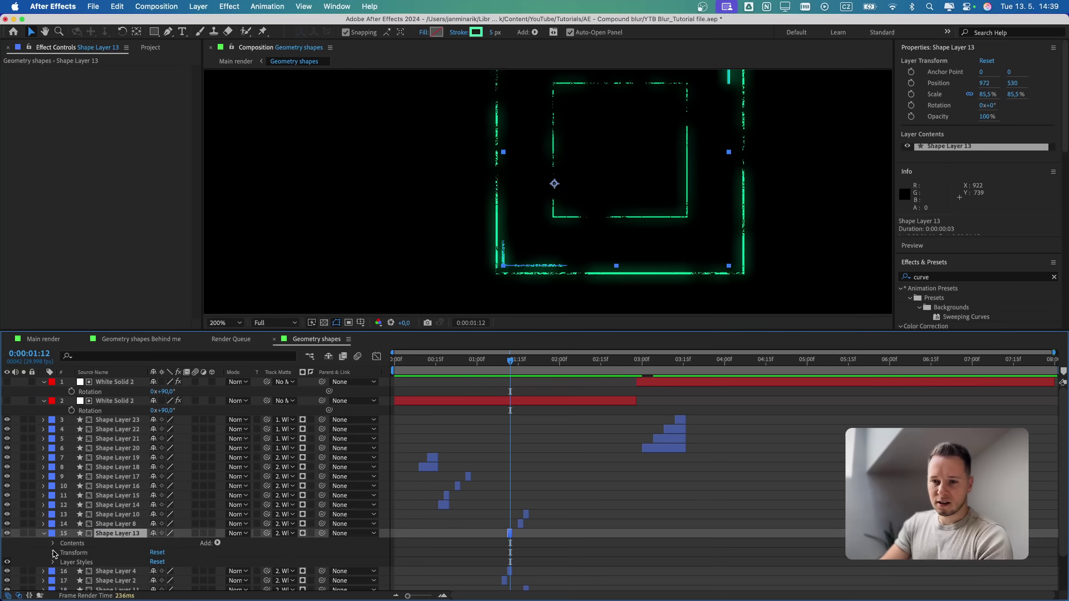
scroll(46, 537, "down", 2)
left_click(52, 527)
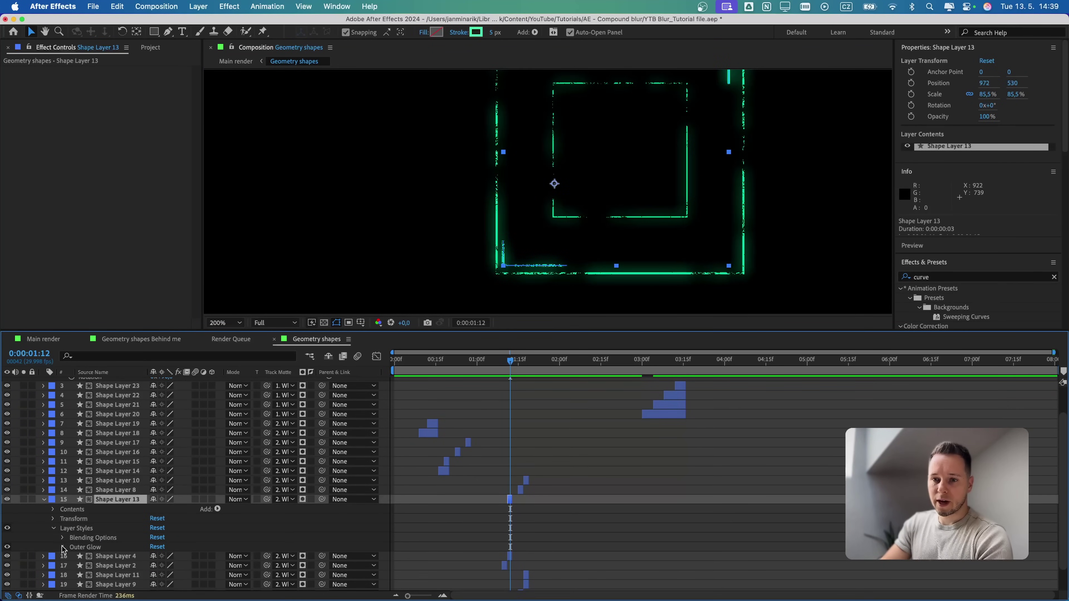
left_click(62, 547)
scroll(68, 546, "down", 4)
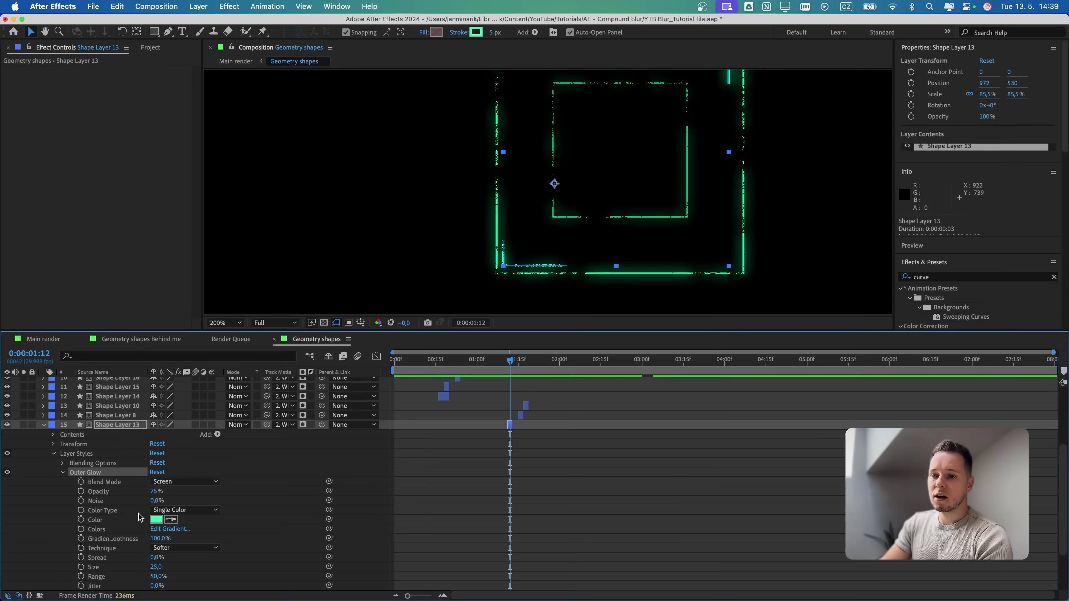
scroll(114, 513, "down", 1)
left_click(415, 257)
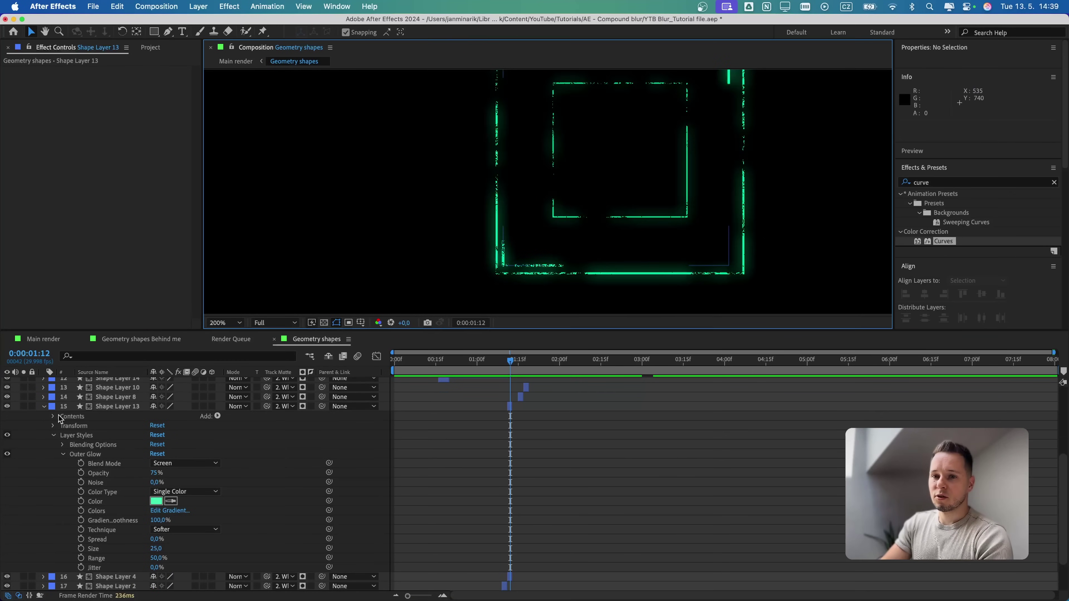
left_click(8, 454)
left_click(7, 453)
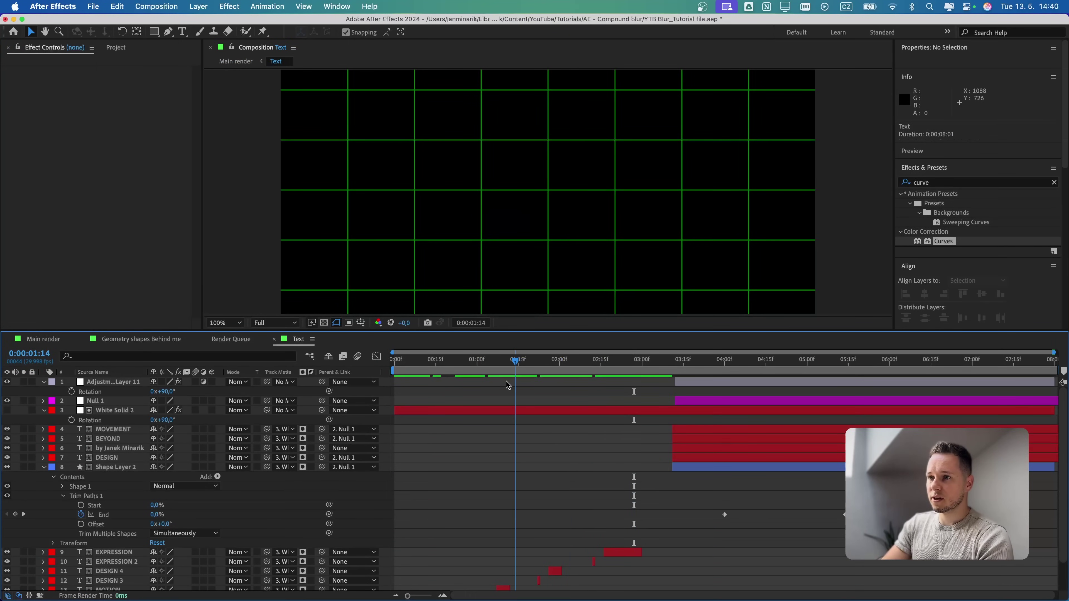
- Expand MOVEMENT's Animator 1 to show Opacity 0% and Blur 120,120, scrubbing the reveal
left_click_drag(492, 360, 749, 362)
left_click(715, 429)
left_click(43, 429)
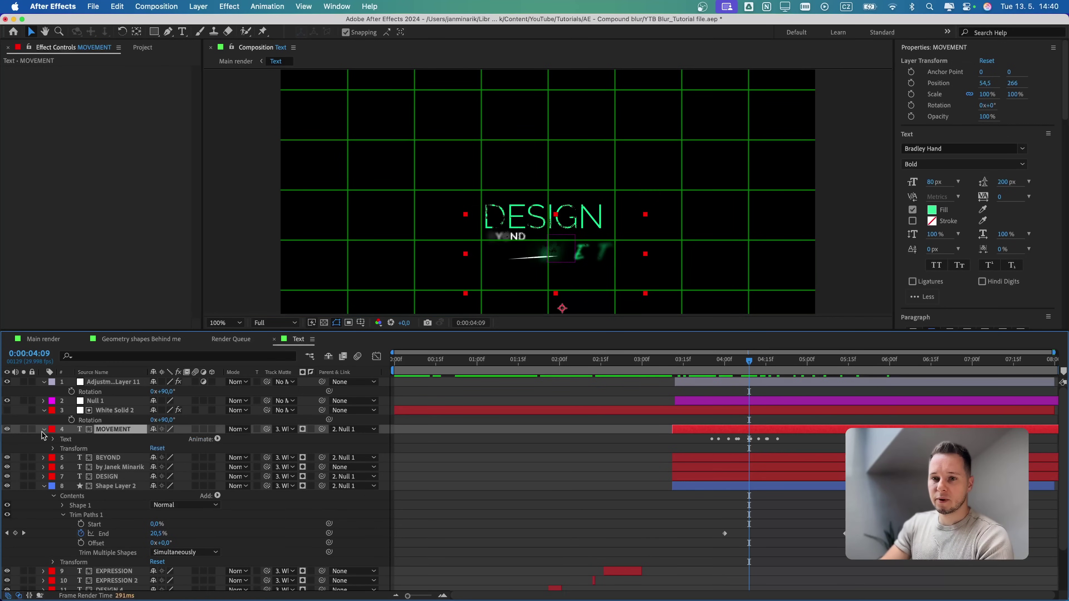
left_click(52, 439)
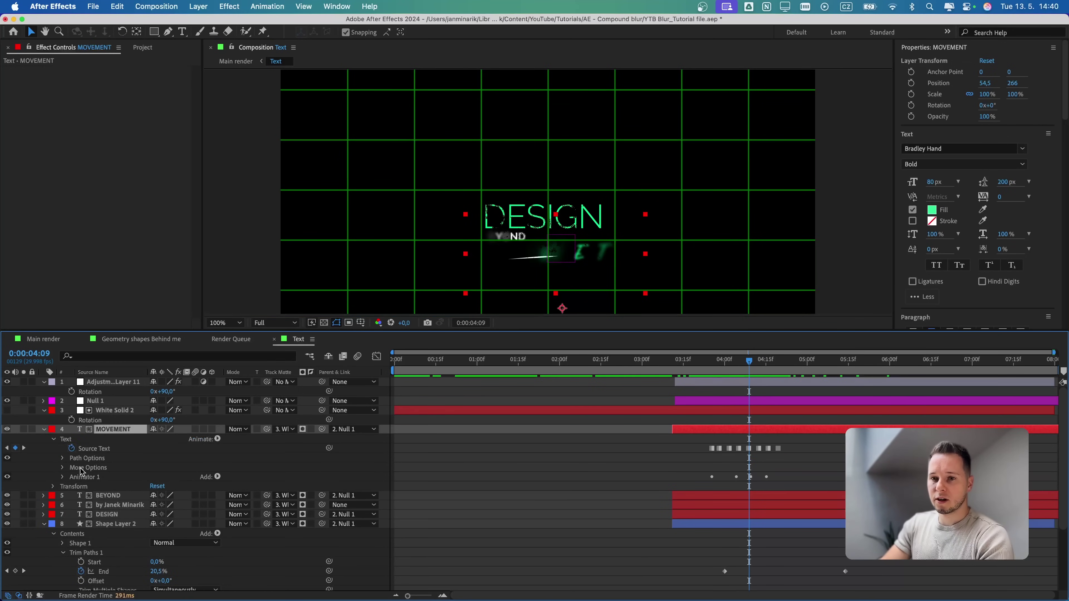
left_click(63, 477)
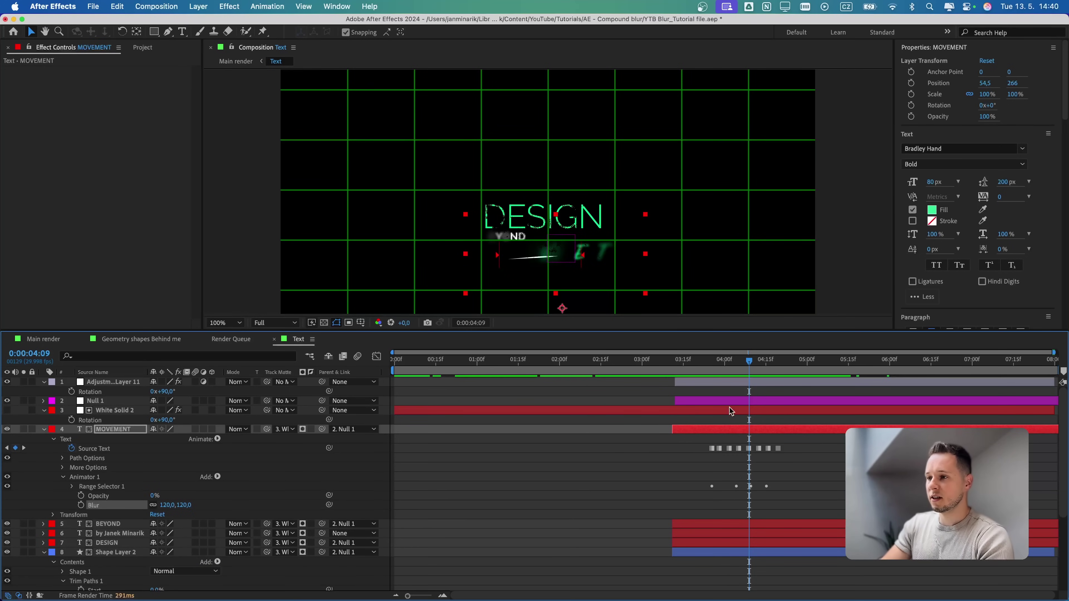
left_click_drag(701, 367, 777, 369)
left_click(589, 489)
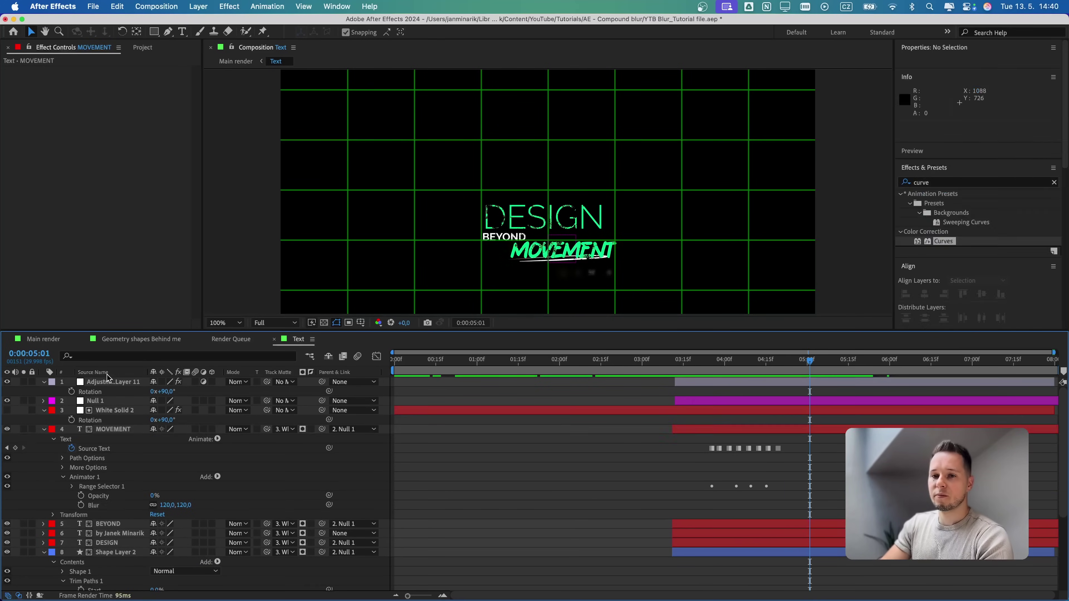